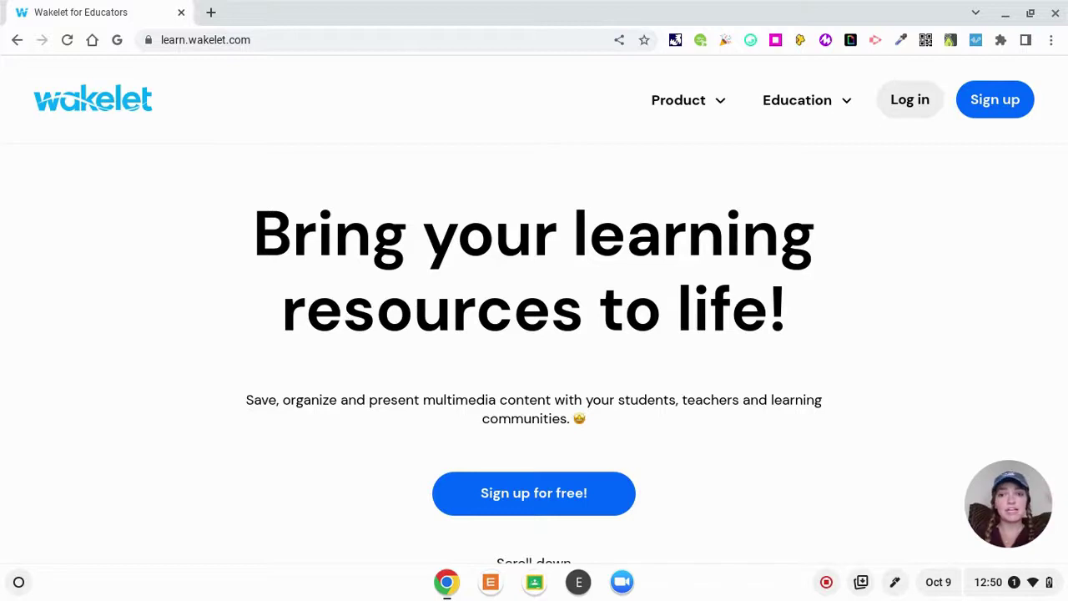
Log in and open the 7-item Meet the Teacher collection from the Collections grid
{"action": "scroll", "coordinate": [128, 75], "scroll_direction": "down", "scroll_amount": 1}
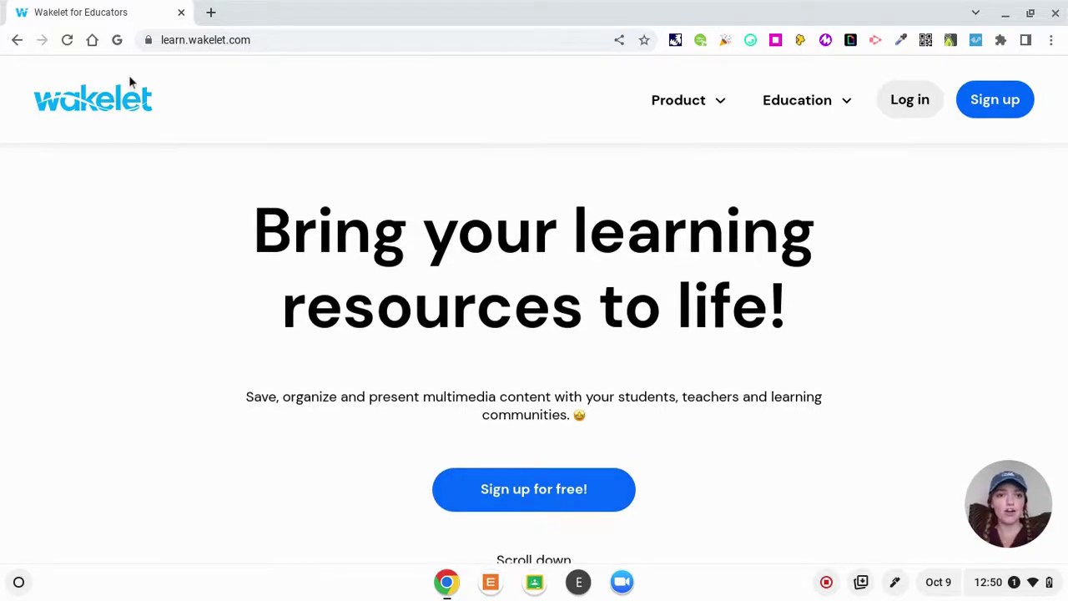
{"action": "key", "text": "Return"}
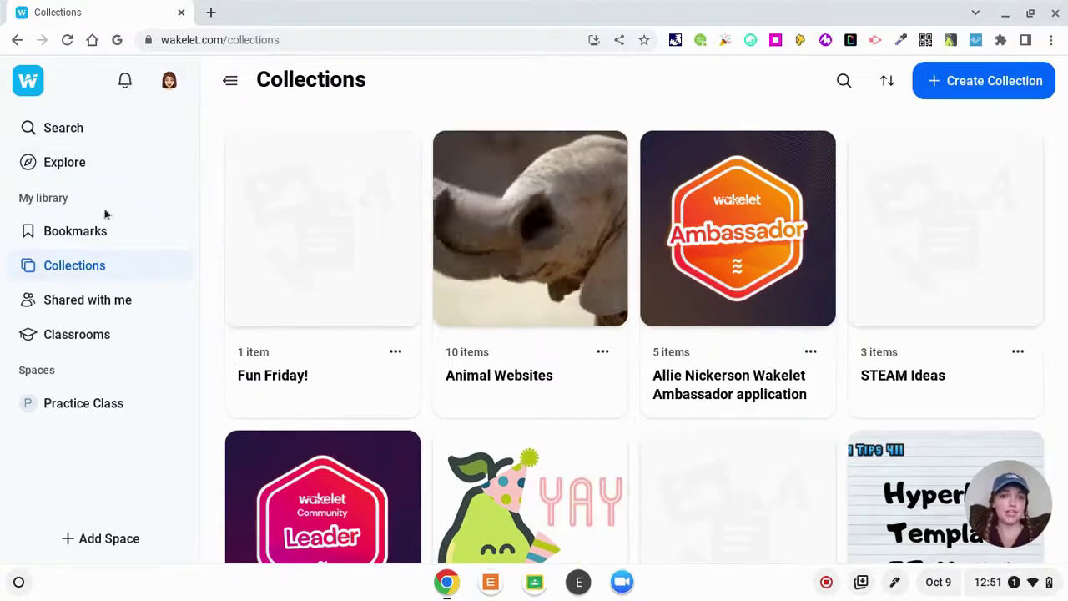
{"action": "scroll", "coordinate": [300, 302], "scroll_direction": "down", "scroll_amount": 5}
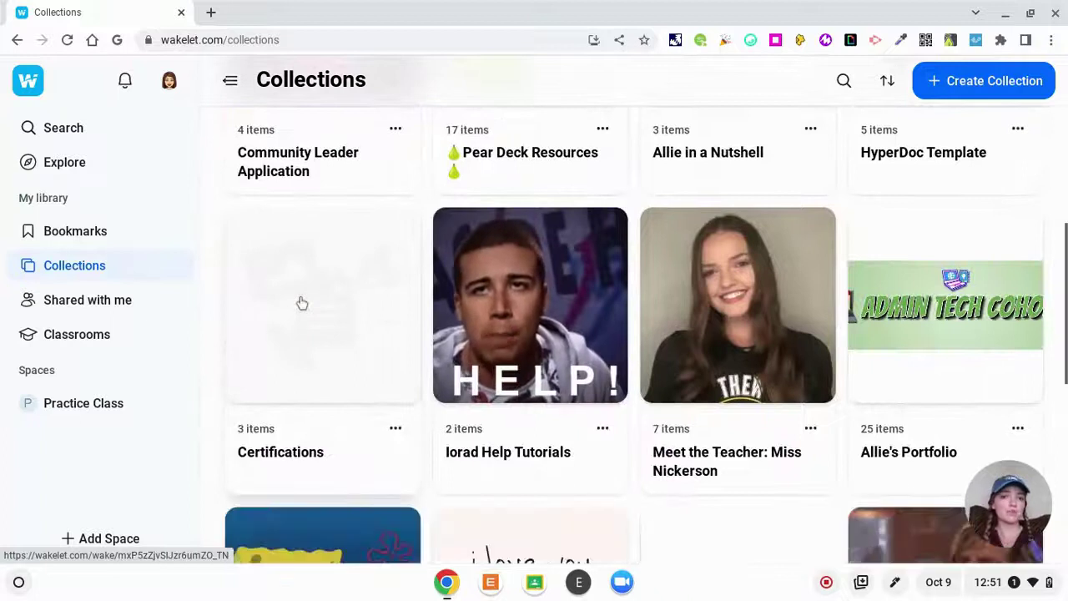
{"action": "scroll", "coordinate": [302, 303], "scroll_direction": "down", "scroll_amount": 6}
{"action": "scroll", "coordinate": [302, 302], "scroll_direction": "up", "scroll_amount": 6}
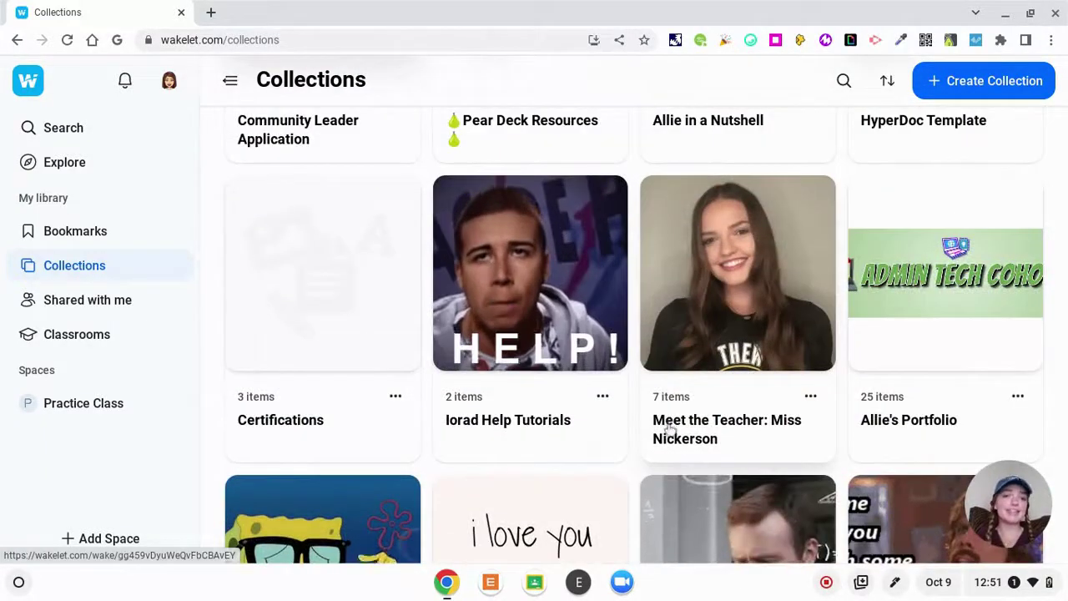
{"action": "left_click", "coordinate": [670, 429]}
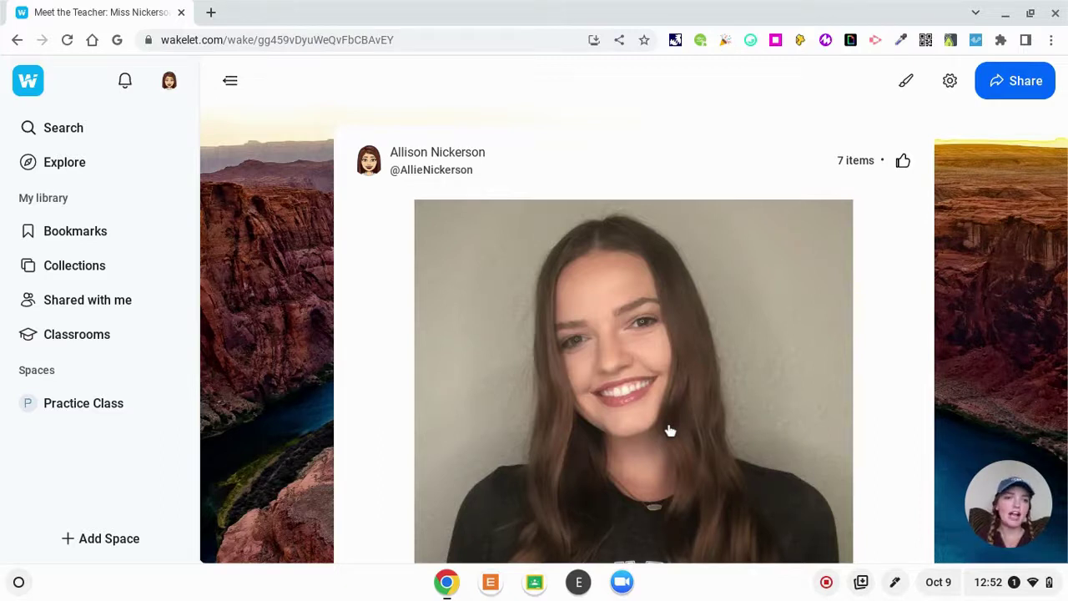
{"action": "scroll", "coordinate": [956, 336], "scroll_direction": "down", "scroll_amount": 1}
{"action": "scroll", "coordinate": [956, 336], "scroll_direction": "down", "scroll_amount": 1}
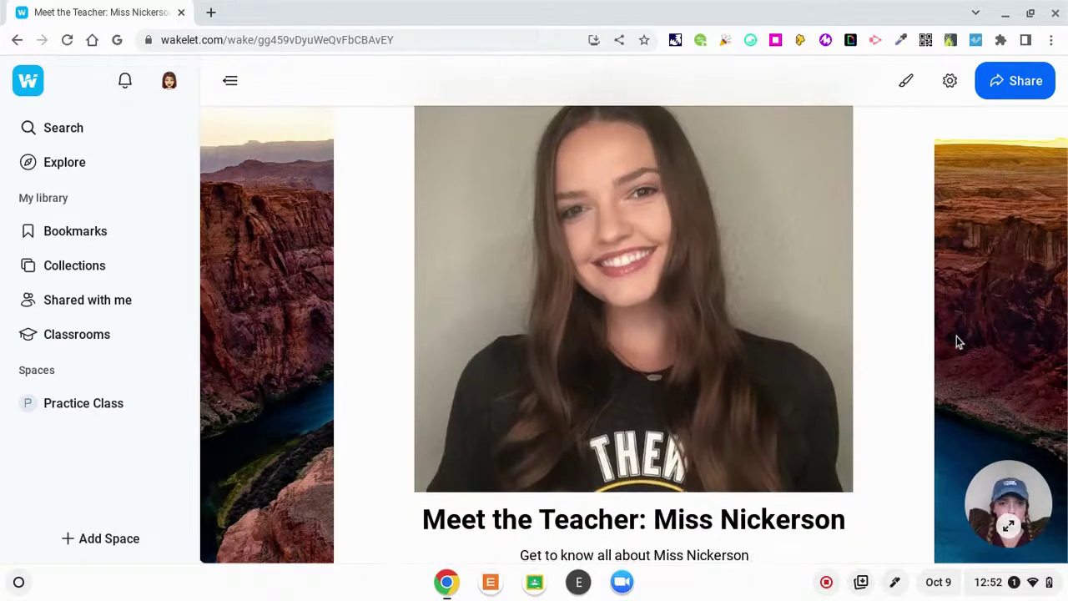
{"action": "scroll", "coordinate": [956, 336], "scroll_direction": "down", "scroll_amount": 2}
{"action": "scroll", "coordinate": [957, 336], "scroll_direction": "down", "scroll_amount": 1}
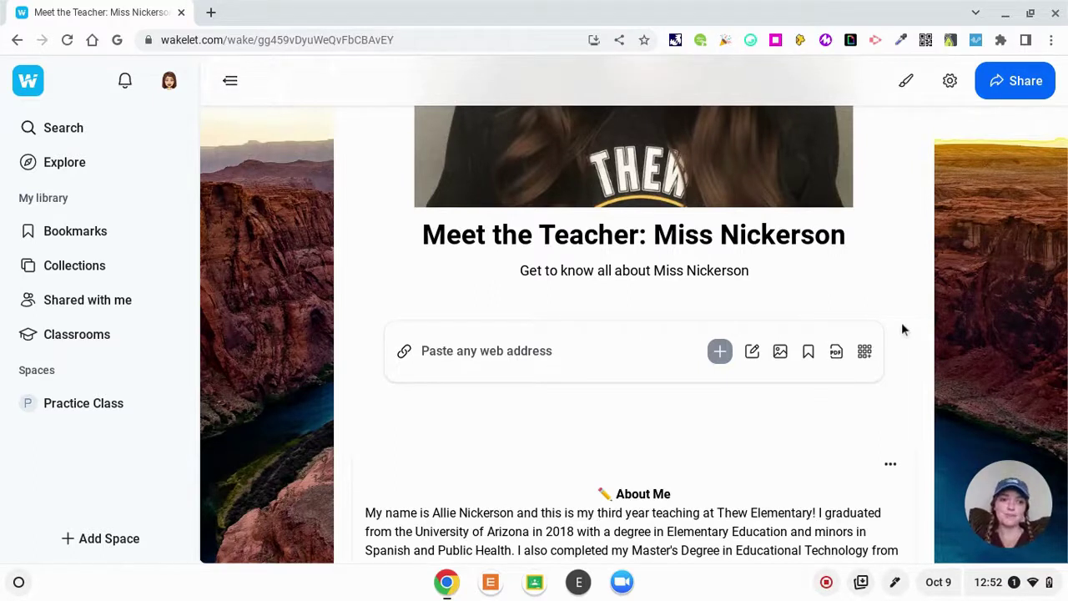
{"action": "scroll", "coordinate": [902, 330], "scroll_direction": "down", "scroll_amount": 2}
{"action": "scroll", "coordinate": [902, 330], "scroll_direction": "down", "scroll_amount": 3}
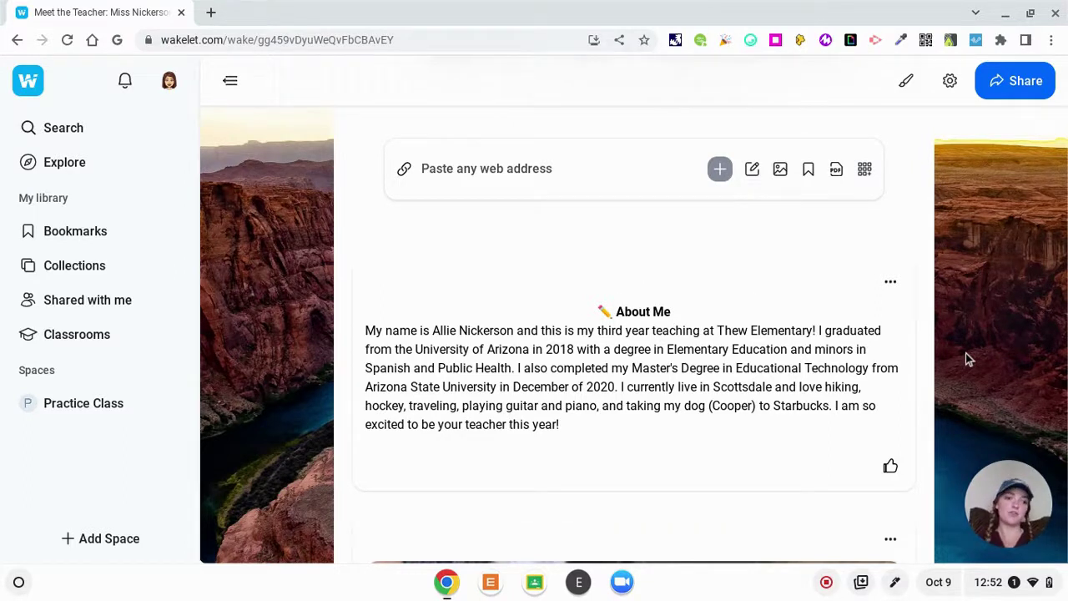
Scroll through the Meet the Teacher items down to My Favorites and Contact Me, then back up
{"action": "scroll", "coordinate": [965, 354], "scroll_direction": "down", "scroll_amount": 5}
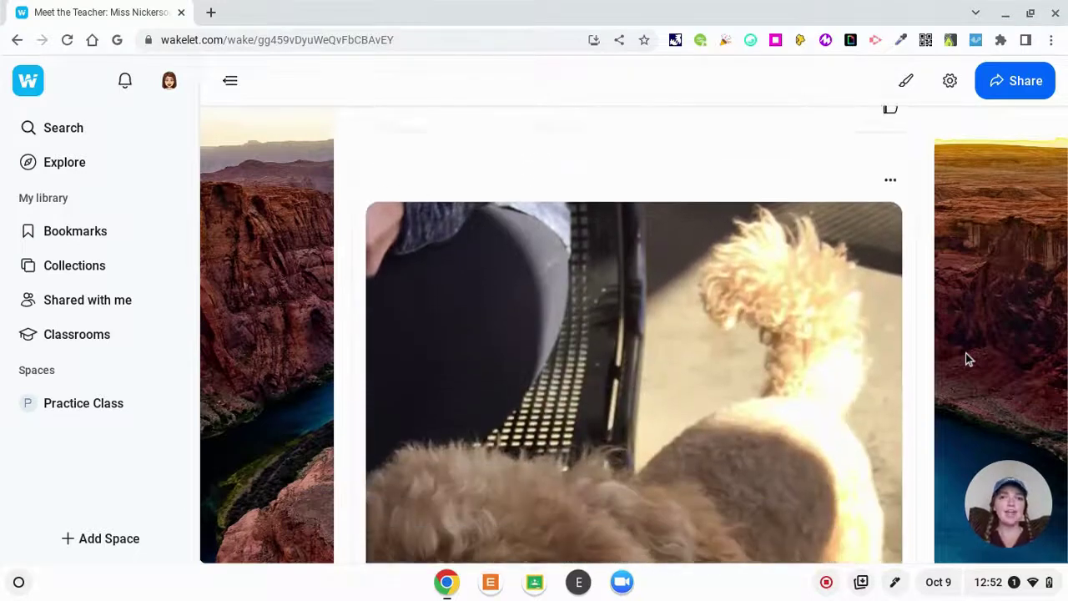
{"action": "scroll", "coordinate": [968, 359], "scroll_direction": "down", "scroll_amount": 1}
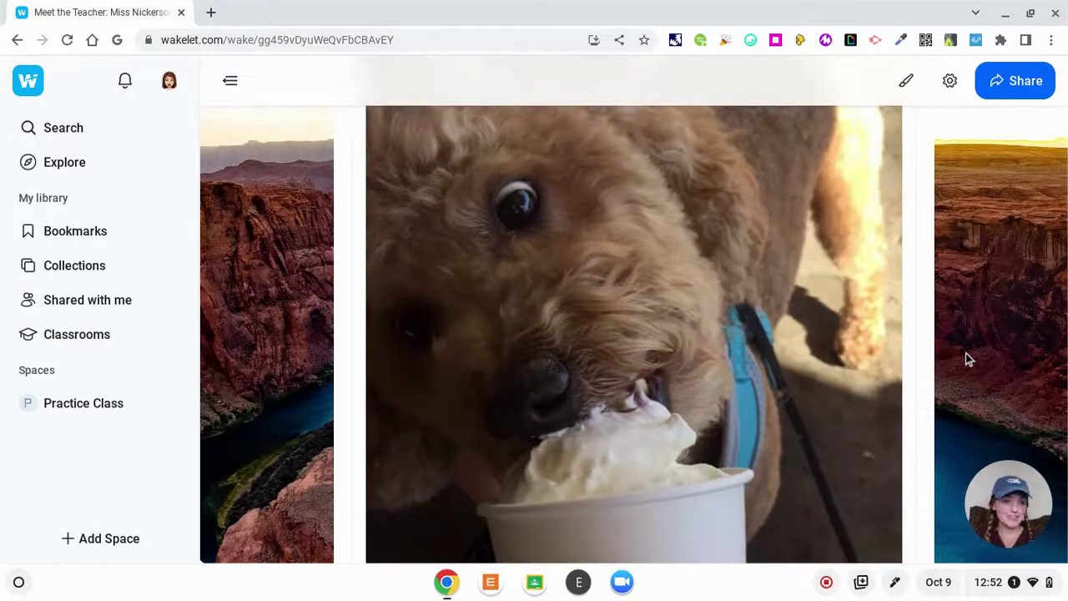
{"action": "scroll", "coordinate": [966, 359], "scroll_direction": "down", "scroll_amount": 1}
{"action": "scroll", "coordinate": [965, 359], "scroll_direction": "down", "scroll_amount": 5}
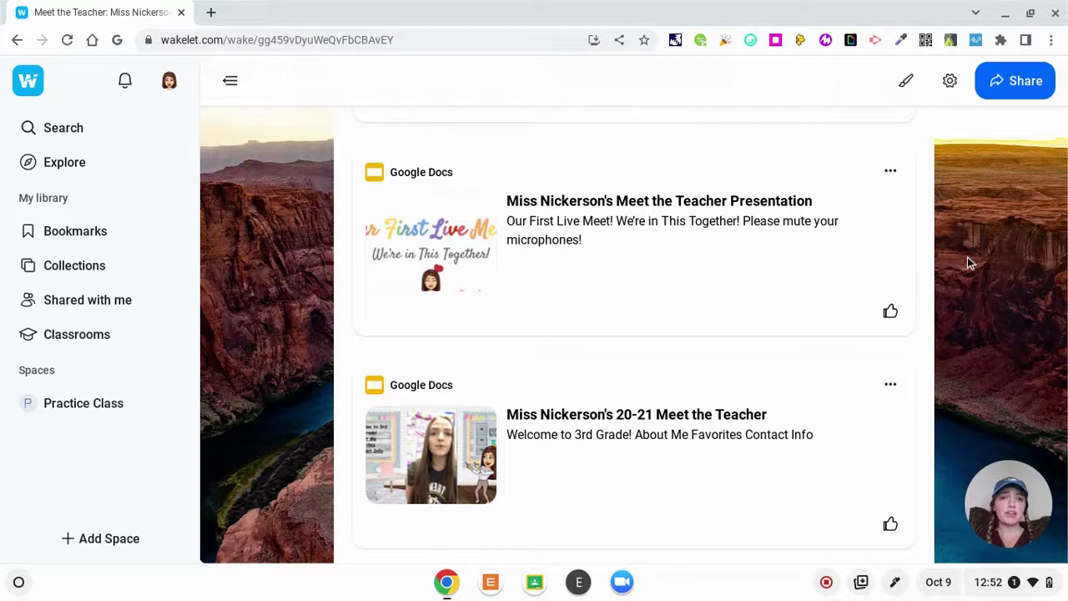
{"action": "scroll", "coordinate": [968, 264], "scroll_direction": "down", "scroll_amount": 2}
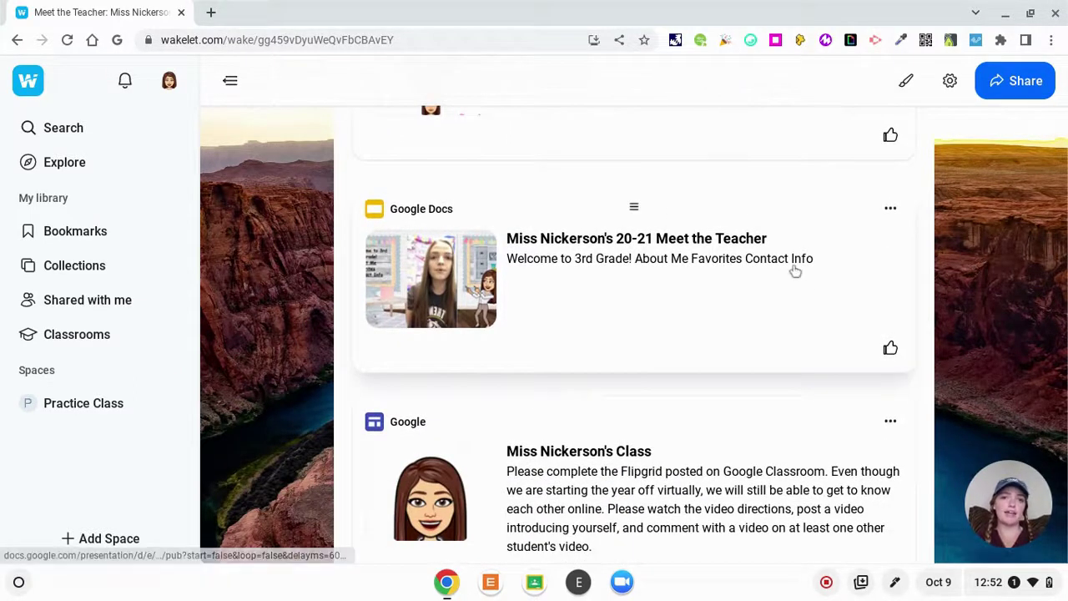
{"action": "scroll", "coordinate": [794, 270], "scroll_direction": "down", "scroll_amount": 1}
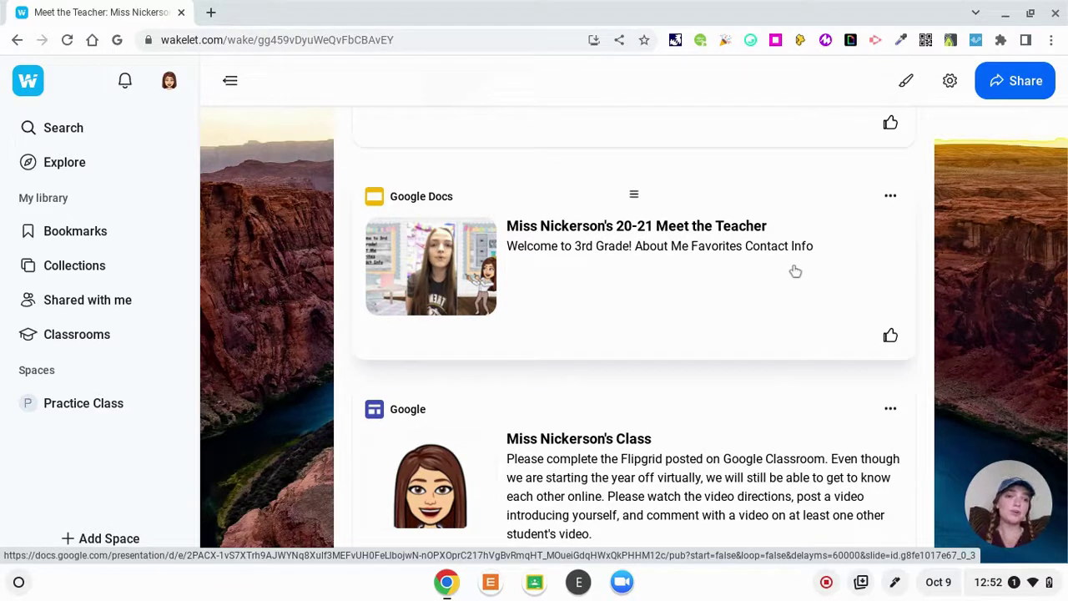
{"action": "scroll", "coordinate": [921, 238], "scroll_direction": "down", "scroll_amount": 1}
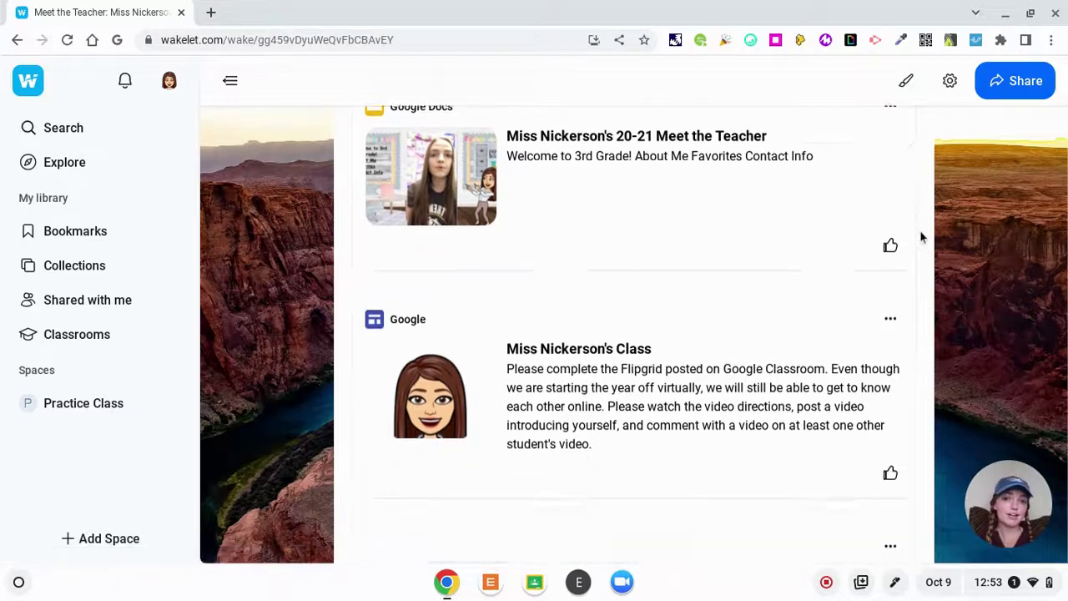
{"action": "scroll", "coordinate": [982, 278], "scroll_direction": "down", "scroll_amount": 1}
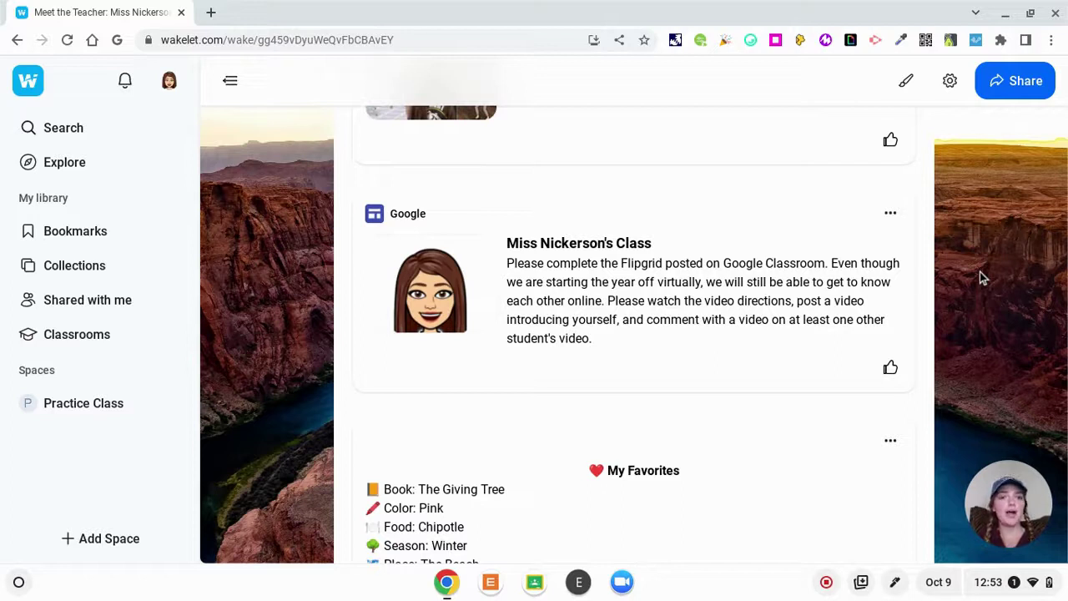
{"action": "scroll", "coordinate": [981, 278], "scroll_direction": "down", "scroll_amount": 3}
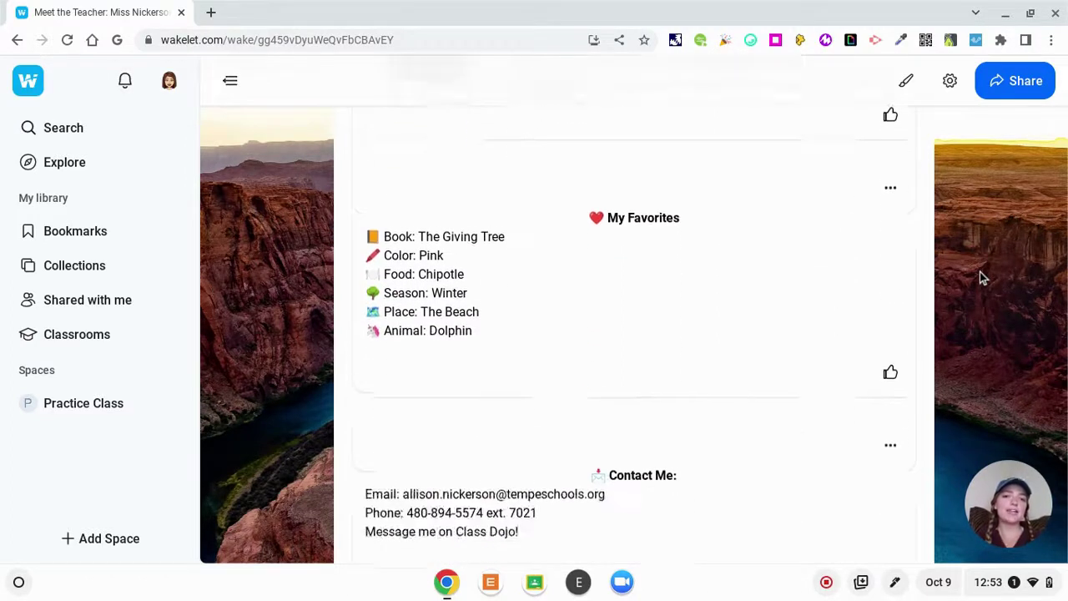
{"action": "scroll", "coordinate": [979, 271], "scroll_direction": "up", "scroll_amount": 1}
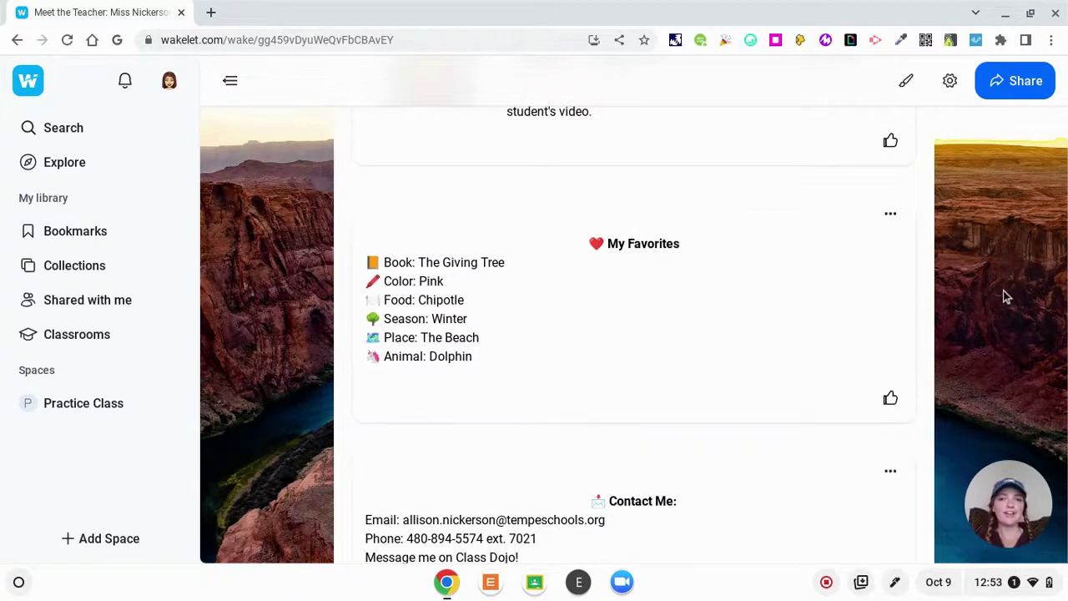
{"action": "scroll", "coordinate": [983, 284], "scroll_direction": "down", "scroll_amount": 2}
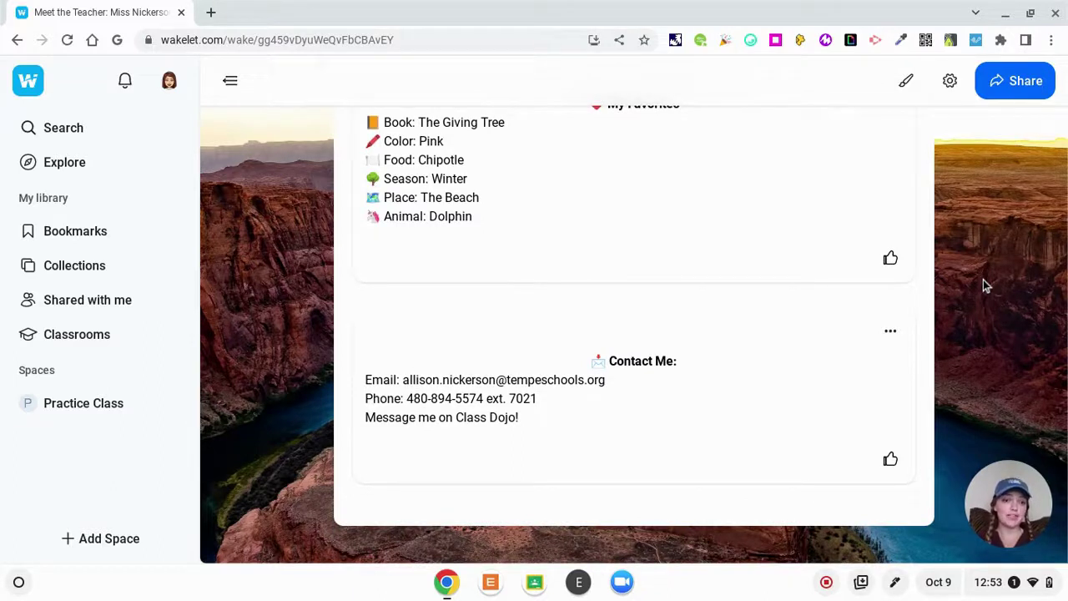
{"action": "scroll", "coordinate": [983, 285], "scroll_direction": "up", "scroll_amount": 10}
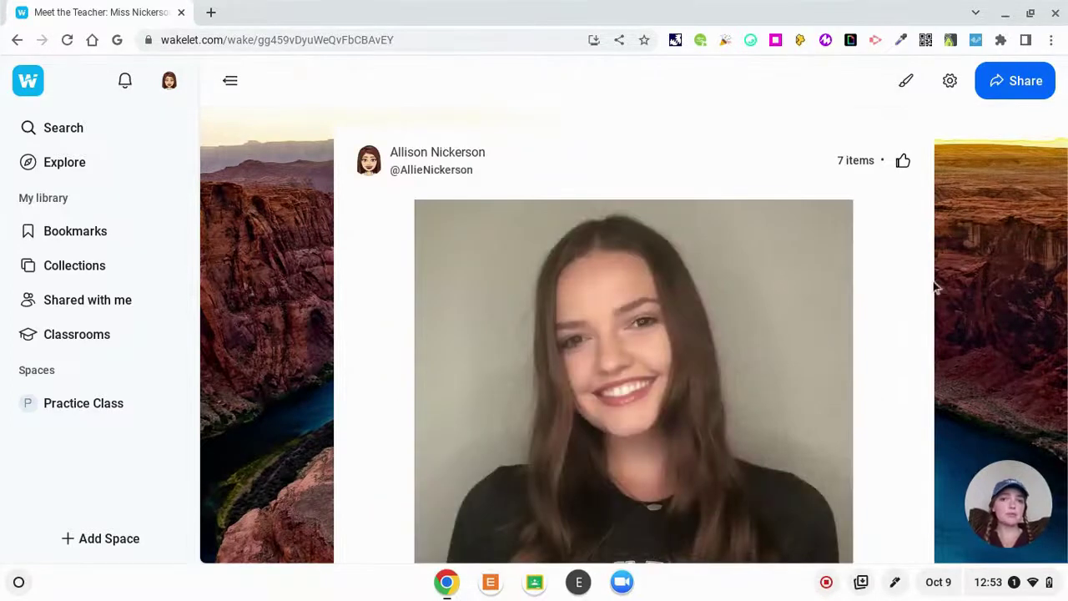
Return to the collections library and open the Pear Deck Resources collection
{"action": "left_click", "coordinate": [17, 40]}
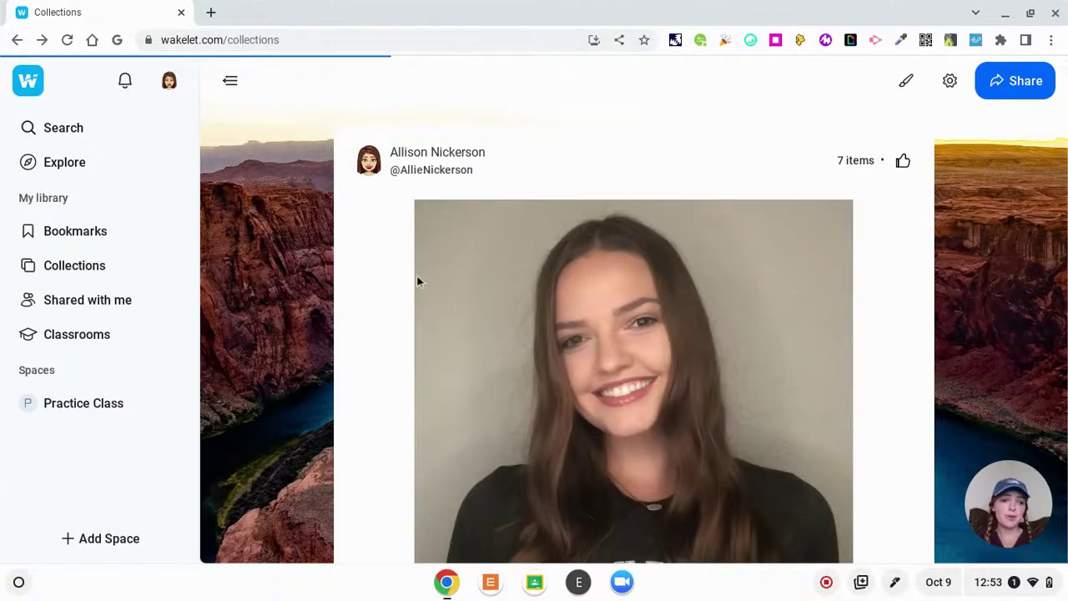
{"action": "scroll", "coordinate": [484, 305], "scroll_direction": "down", "scroll_amount": 5}
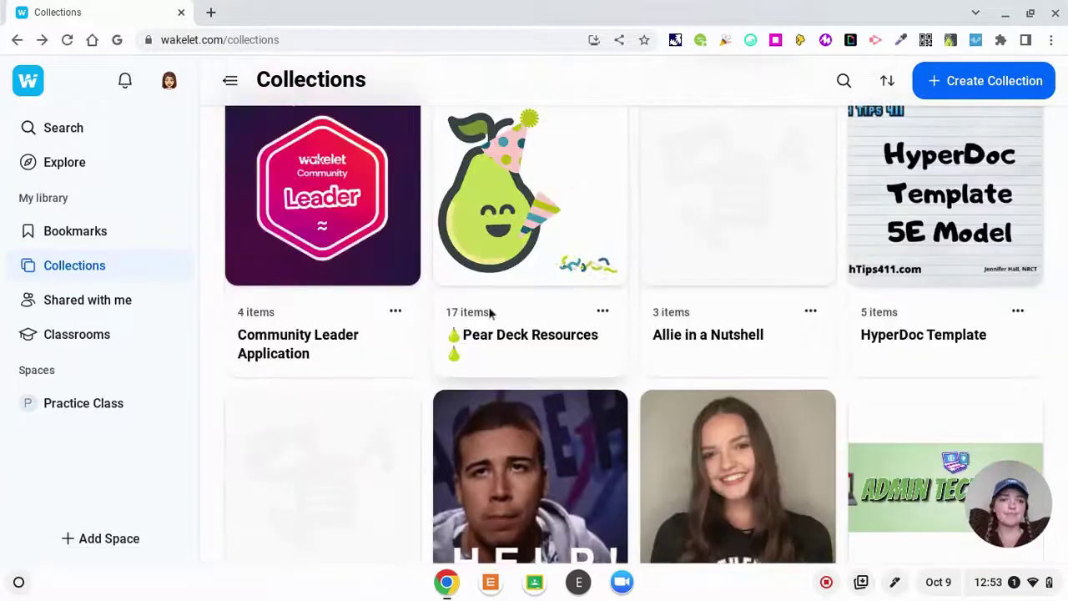
{"action": "left_click", "coordinate": [524, 334]}
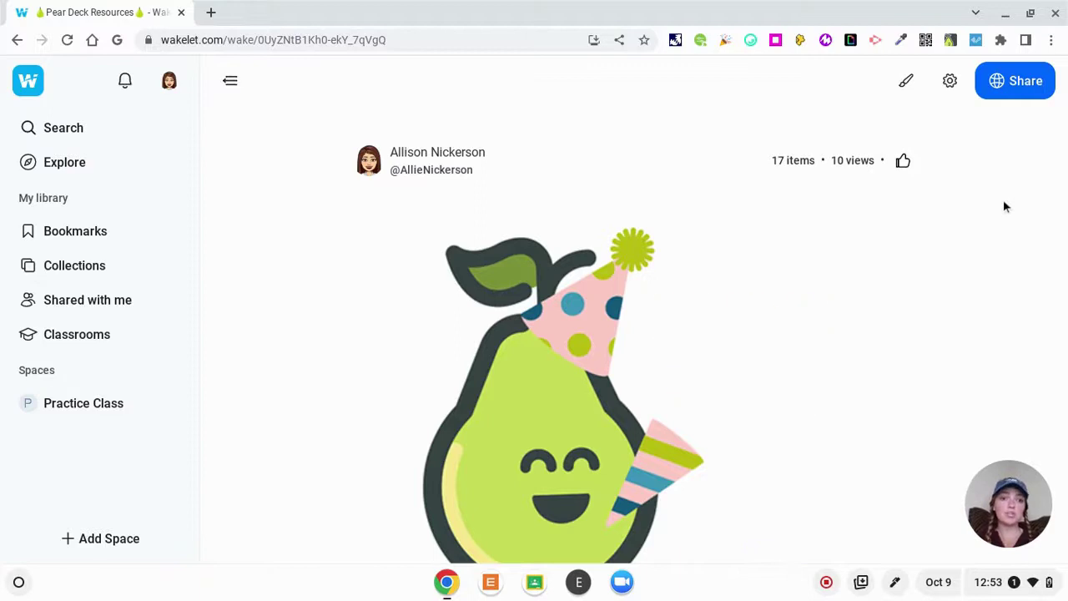
Scroll through all 17 Pear Deck Resources cards to the YAY! pear graphic and back up
{"action": "scroll", "coordinate": [1005, 206], "scroll_direction": "down", "scroll_amount": 2}
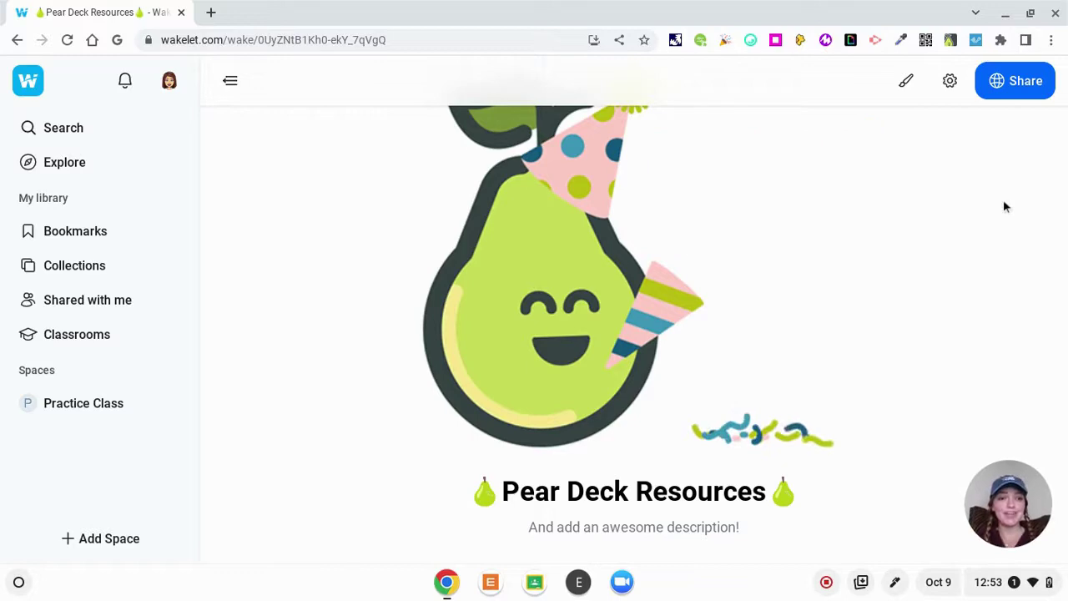
{"action": "scroll", "coordinate": [1005, 206], "scroll_direction": "down", "scroll_amount": 10}
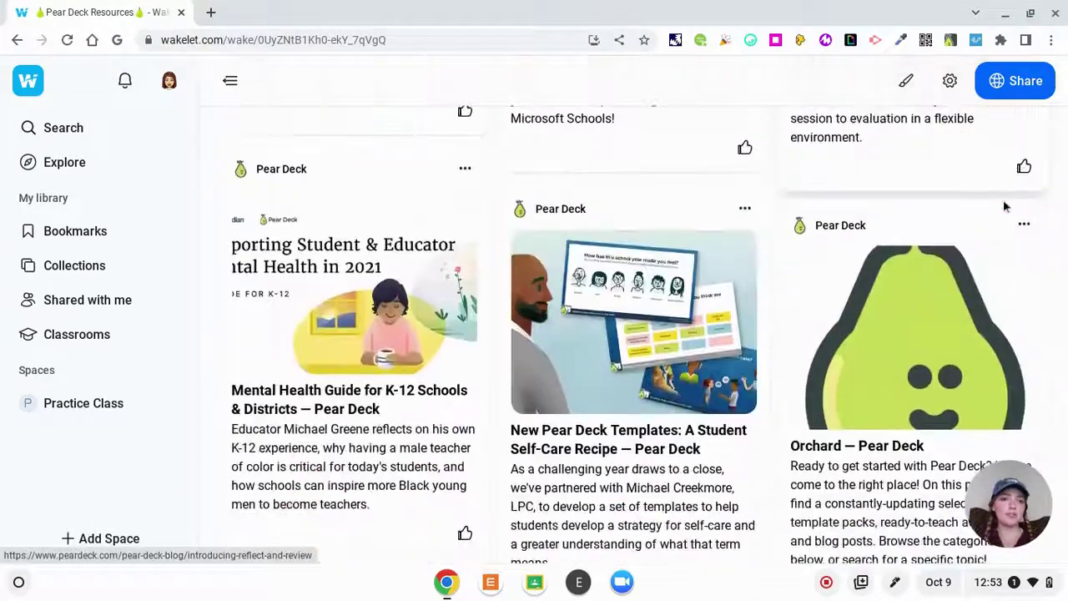
{"action": "scroll", "coordinate": [1005, 206], "scroll_direction": "down", "scroll_amount": 8}
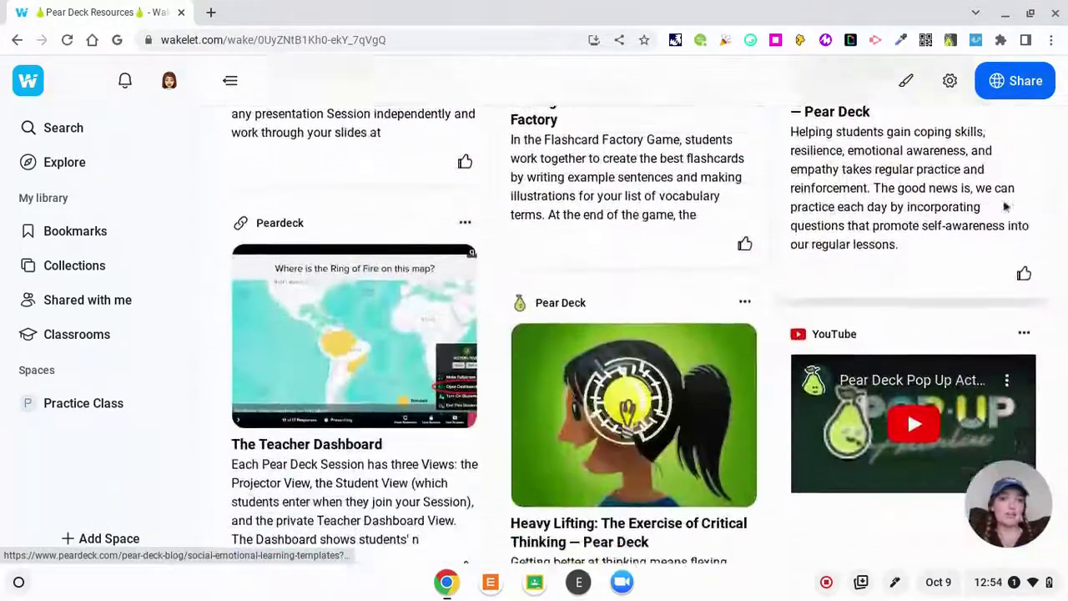
{"action": "scroll", "coordinate": [1005, 206], "scroll_direction": "down", "scroll_amount": 2}
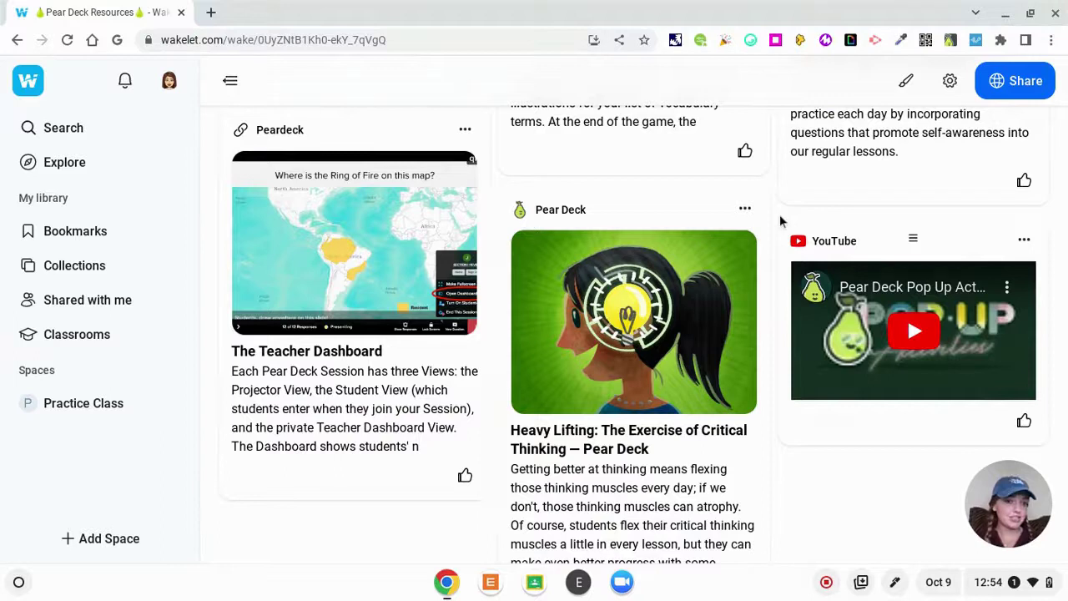
{"action": "scroll", "coordinate": [780, 221], "scroll_direction": "down", "scroll_amount": 3}
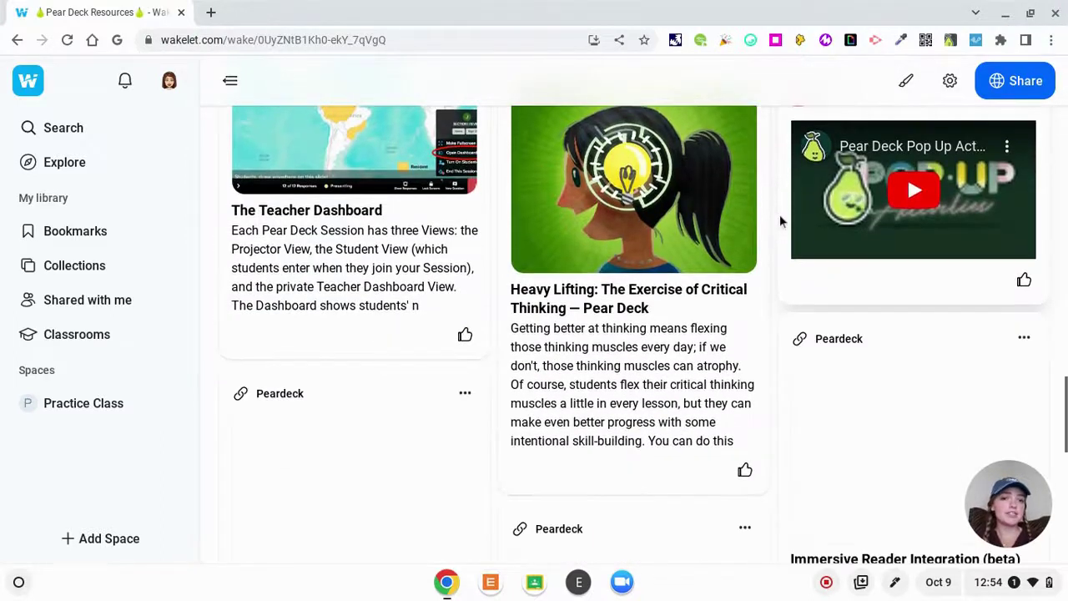
{"action": "scroll", "coordinate": [779, 220], "scroll_direction": "down", "scroll_amount": 7}
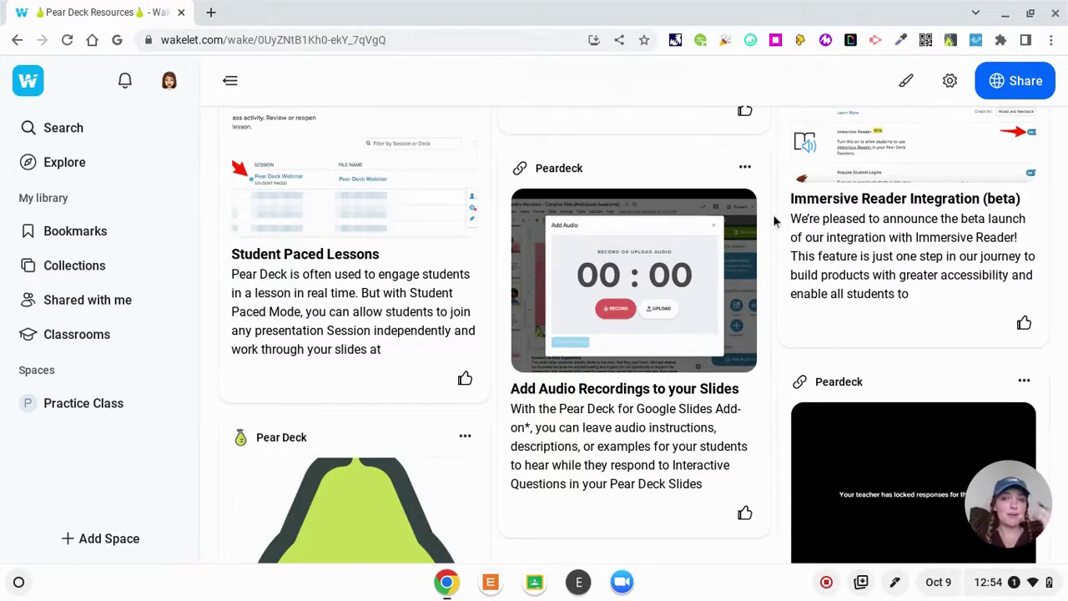
{"action": "scroll", "coordinate": [774, 220], "scroll_direction": "down", "scroll_amount": 6}
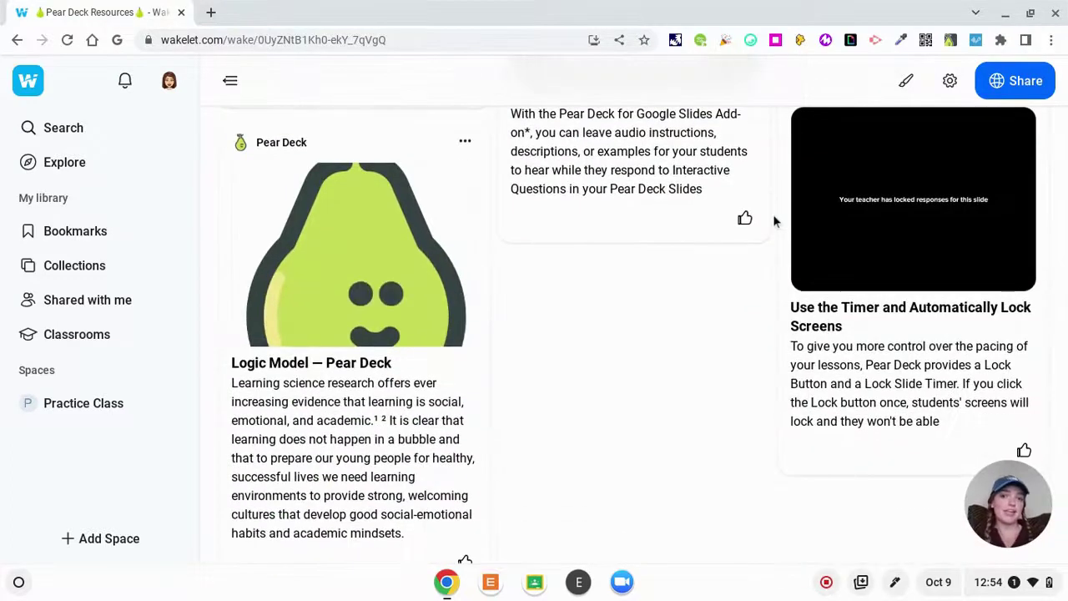
{"action": "scroll", "coordinate": [774, 220], "scroll_direction": "down", "scroll_amount": 1}
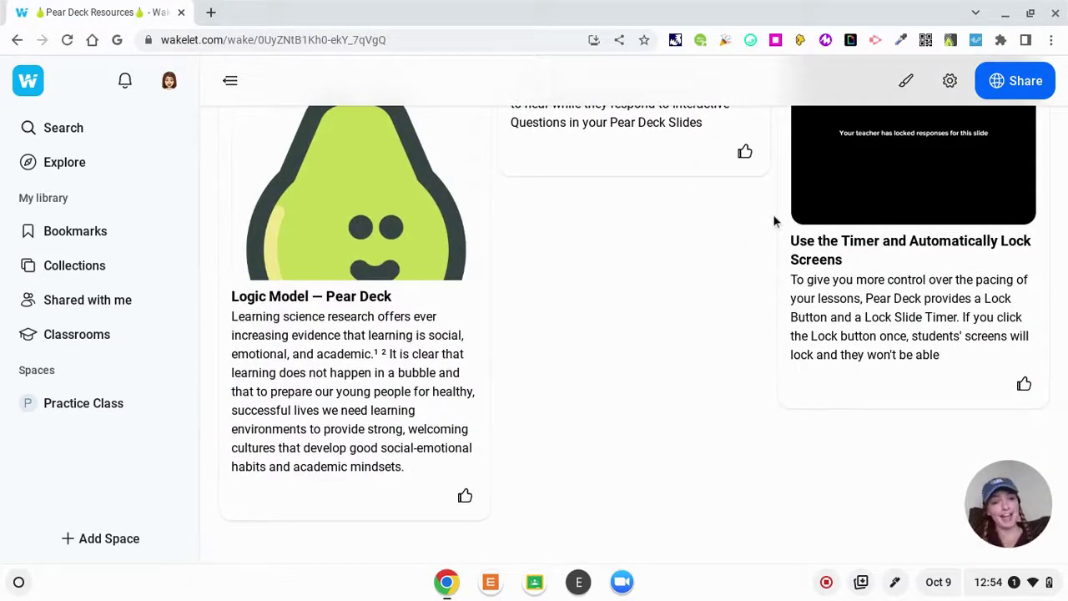
{"action": "scroll", "coordinate": [775, 220], "scroll_direction": "up", "scroll_amount": 10}
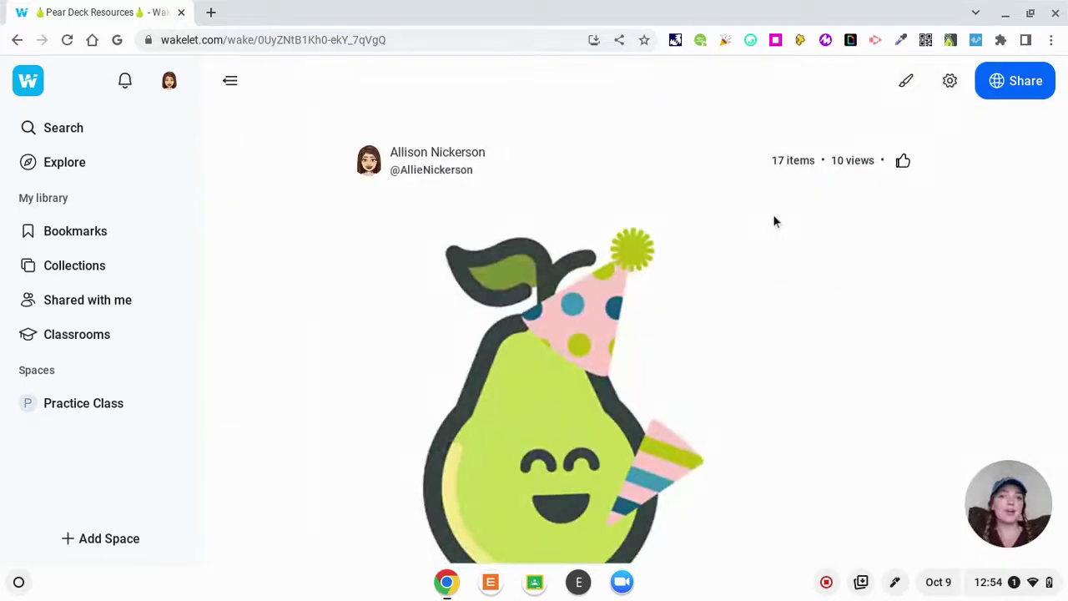
{"action": "scroll", "coordinate": [774, 220], "scroll_direction": "down", "scroll_amount": 3}
{"action": "scroll", "coordinate": [775, 220], "scroll_direction": "down", "scroll_amount": 2}
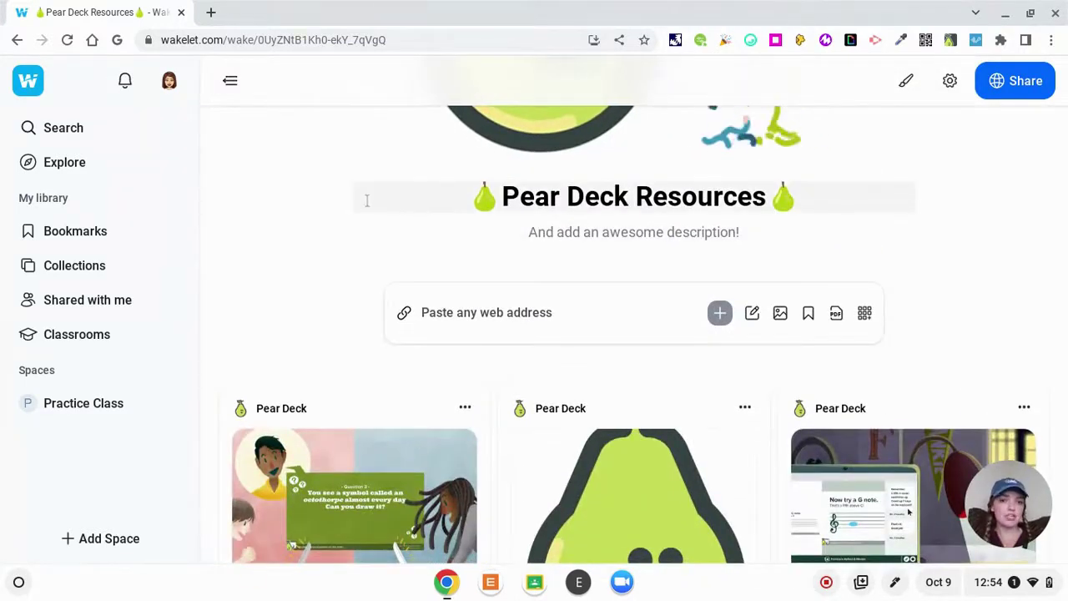
{"action": "scroll", "coordinate": [365, 200], "scroll_direction": "down", "scroll_amount": 3}
{"action": "scroll", "coordinate": [365, 201], "scroll_direction": "down", "scroll_amount": 8}
{"action": "scroll", "coordinate": [384, 208], "scroll_direction": "up", "scroll_amount": 1}
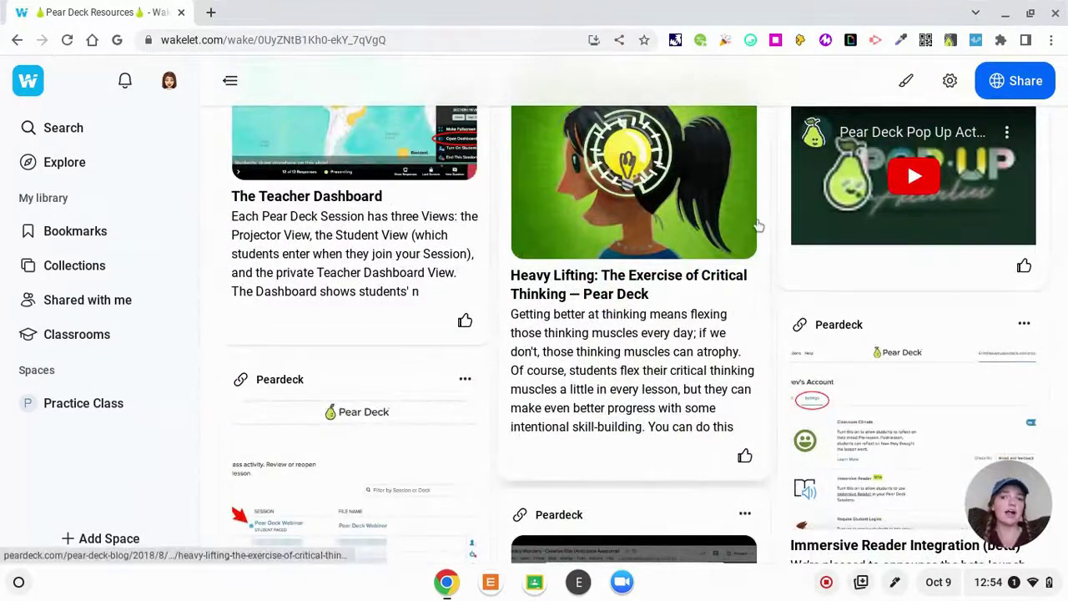
{"action": "scroll", "coordinate": [759, 225], "scroll_direction": "down", "scroll_amount": 3}
{"action": "scroll", "coordinate": [393, 270], "scroll_direction": "down", "scroll_amount": 3}
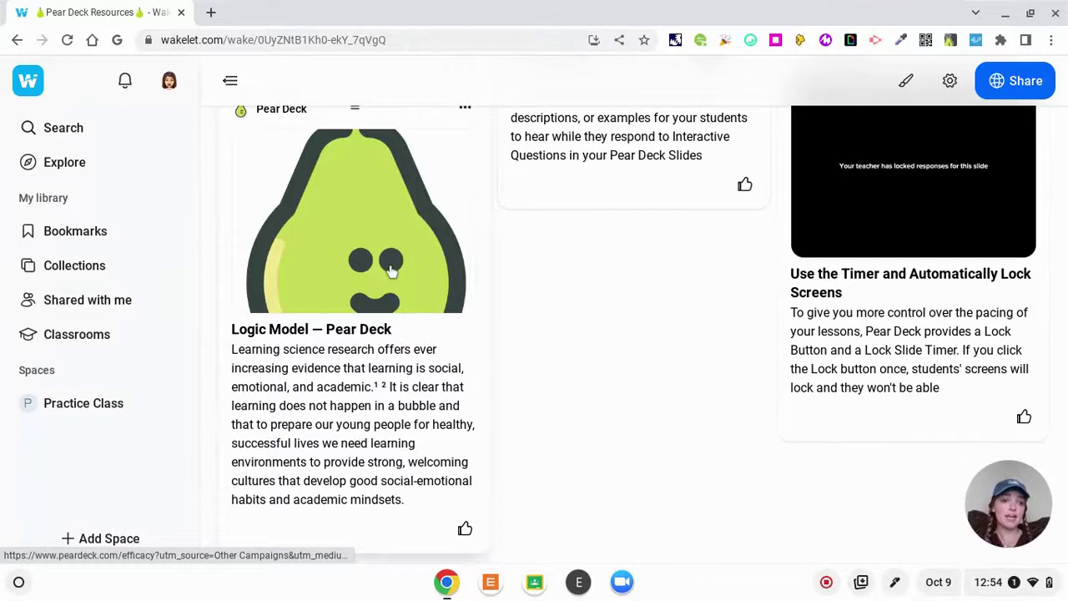
{"action": "scroll", "coordinate": [527, 331], "scroll_direction": "down", "scroll_amount": 1}
{"action": "scroll", "coordinate": [527, 331], "scroll_direction": "up", "scroll_amount": 15}
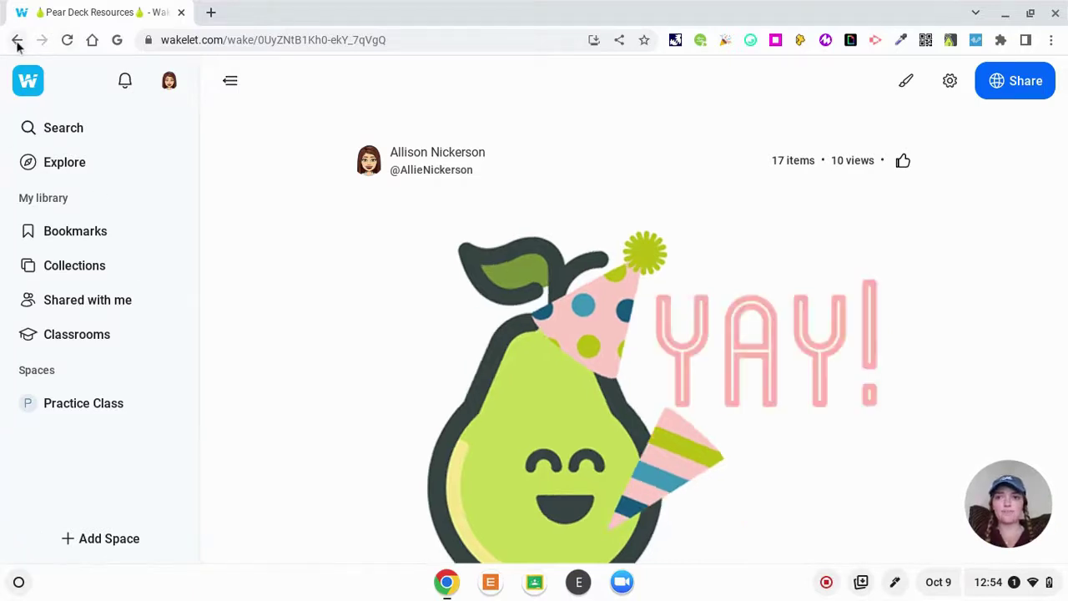
Go to Collections and open the Must Have Teacher Extensions collection
{"action": "left_click", "coordinate": [91, 264]}
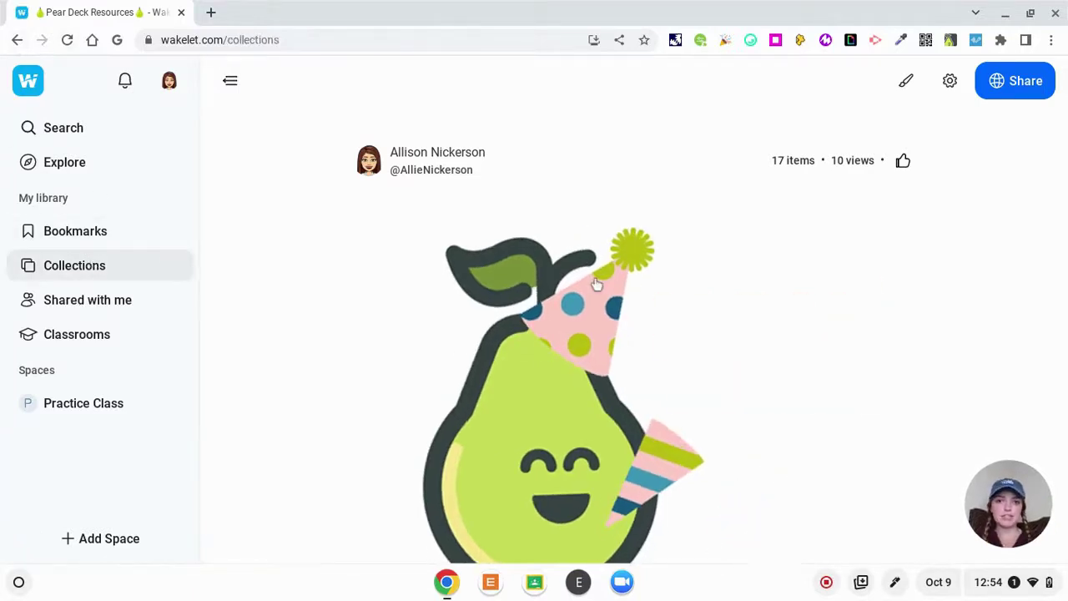
{"action": "scroll", "coordinate": [635, 284], "scroll_direction": "down", "scroll_amount": 7}
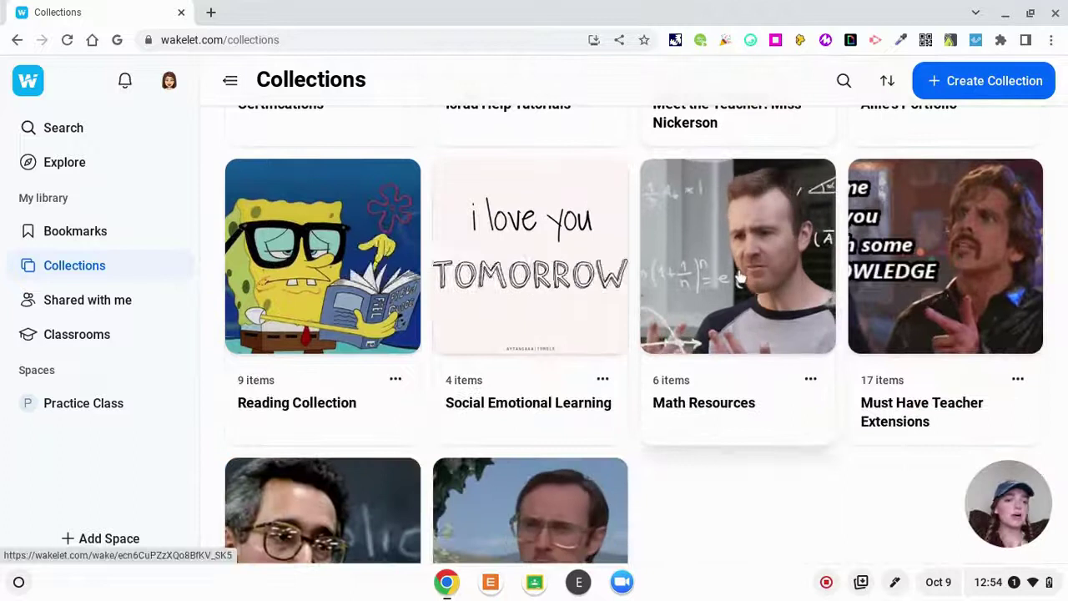
{"action": "left_click", "coordinate": [905, 409]}
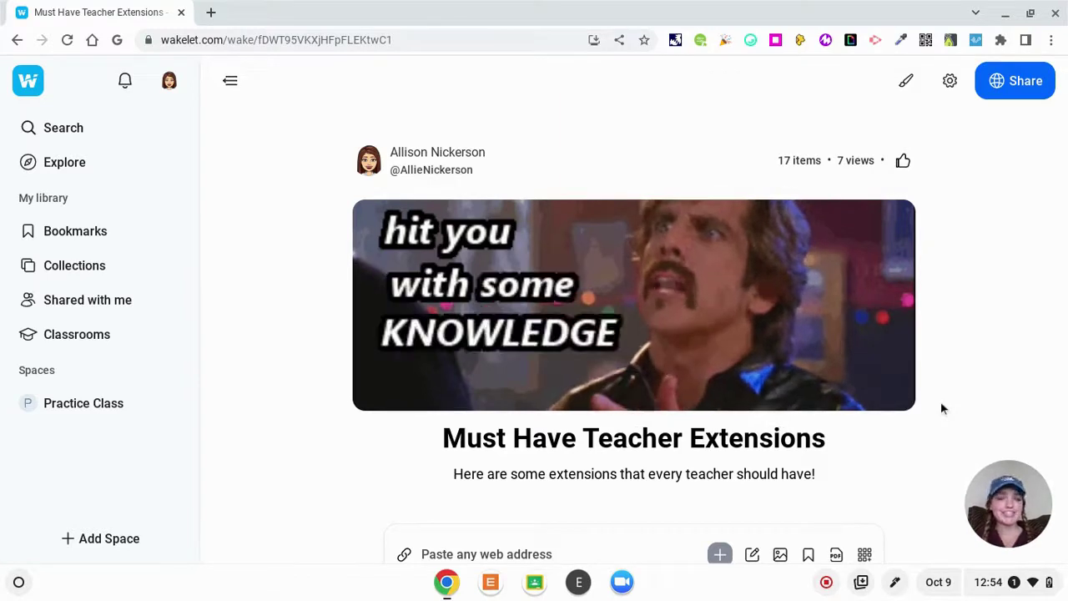
Scroll through the extension cards, from InsertLearning and EquatIO to Kami and iorad
{"action": "scroll", "coordinate": [940, 401], "scroll_direction": "down", "scroll_amount": 5}
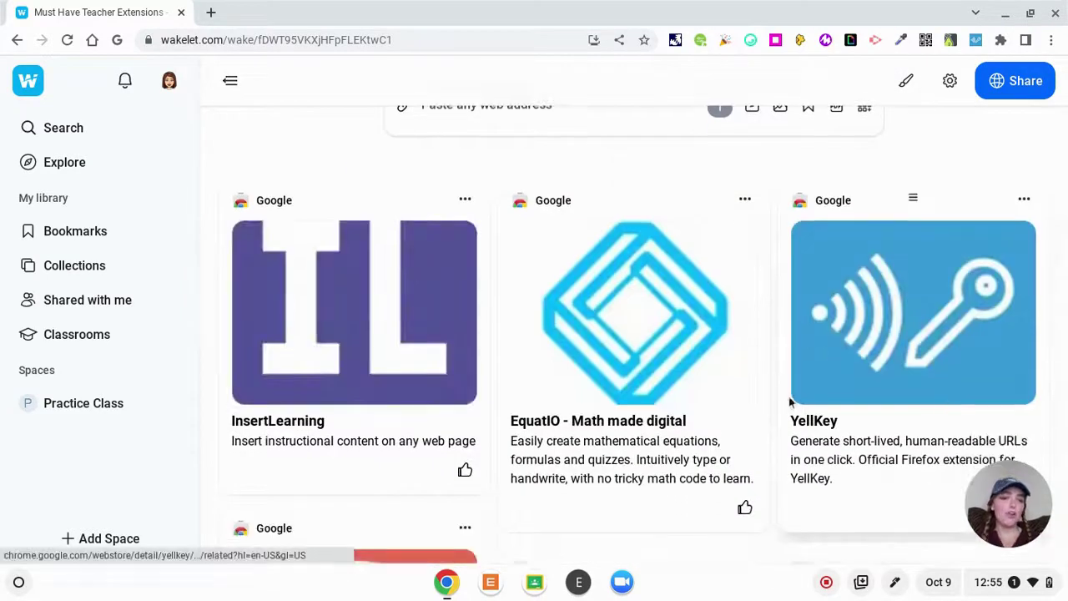
{"action": "scroll", "coordinate": [773, 390], "scroll_direction": "down", "scroll_amount": 4}
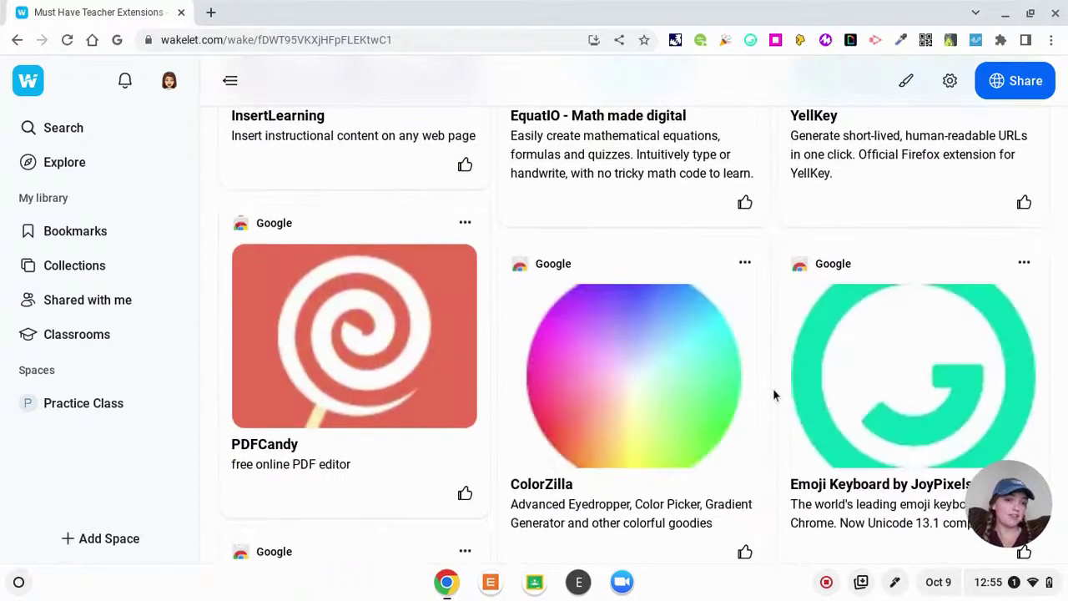
{"action": "scroll", "coordinate": [773, 395], "scroll_direction": "down", "scroll_amount": 2}
{"action": "scroll", "coordinate": [773, 394], "scroll_direction": "down", "scroll_amount": 2}
{"action": "scroll", "coordinate": [772, 395], "scroll_direction": "down", "scroll_amount": 5}
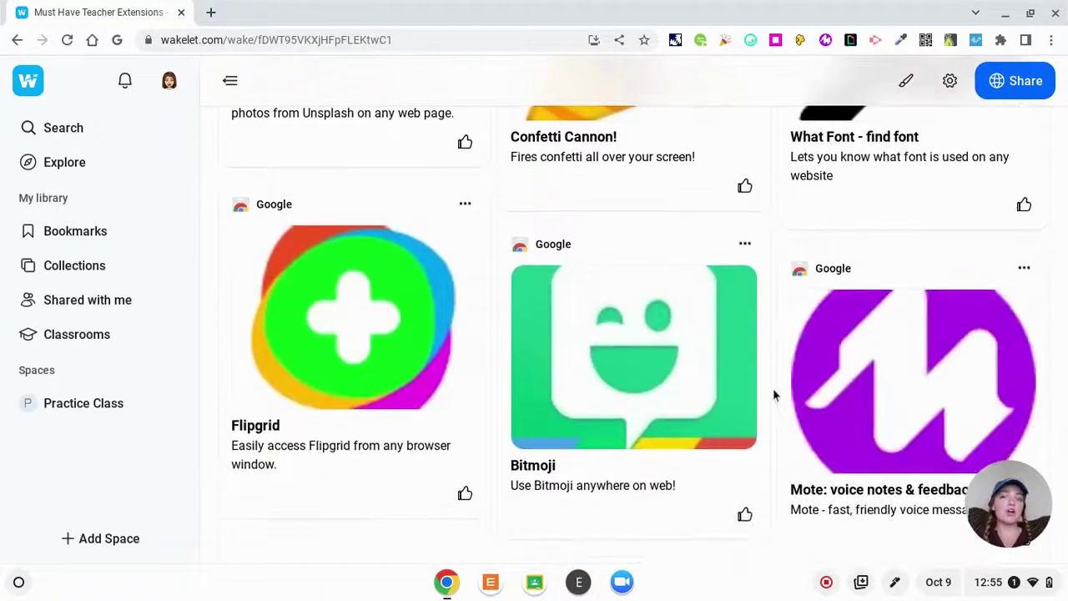
{"action": "scroll", "coordinate": [773, 394], "scroll_direction": "down", "scroll_amount": 1}
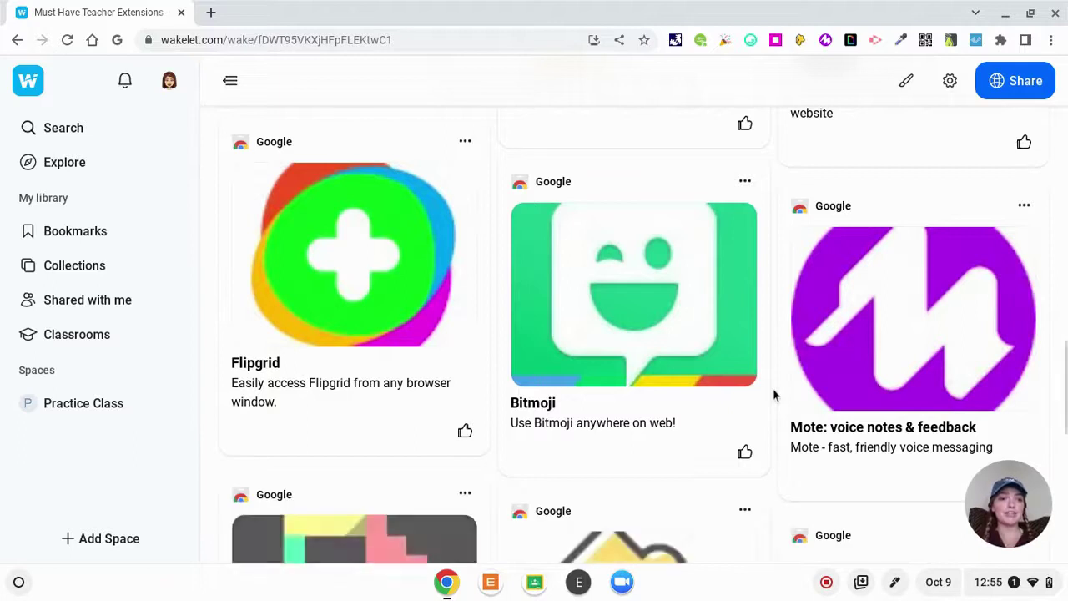
{"action": "scroll", "coordinate": [773, 395], "scroll_direction": "down", "scroll_amount": 7}
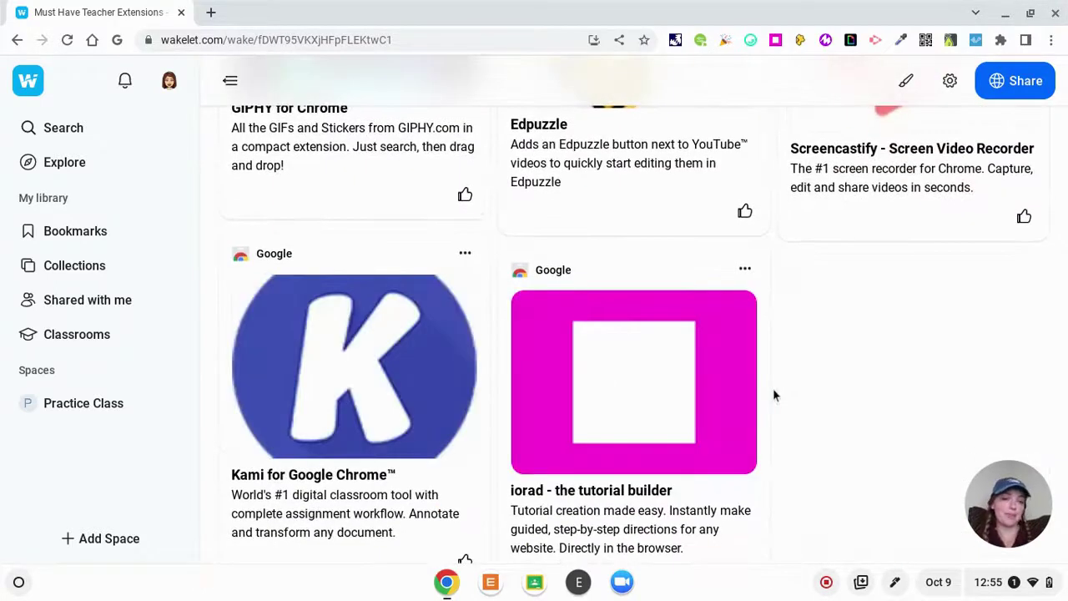
{"action": "scroll", "coordinate": [773, 394], "scroll_direction": "down", "scroll_amount": 1}
{"action": "scroll", "coordinate": [772, 388], "scroll_direction": "up", "scroll_amount": 15}
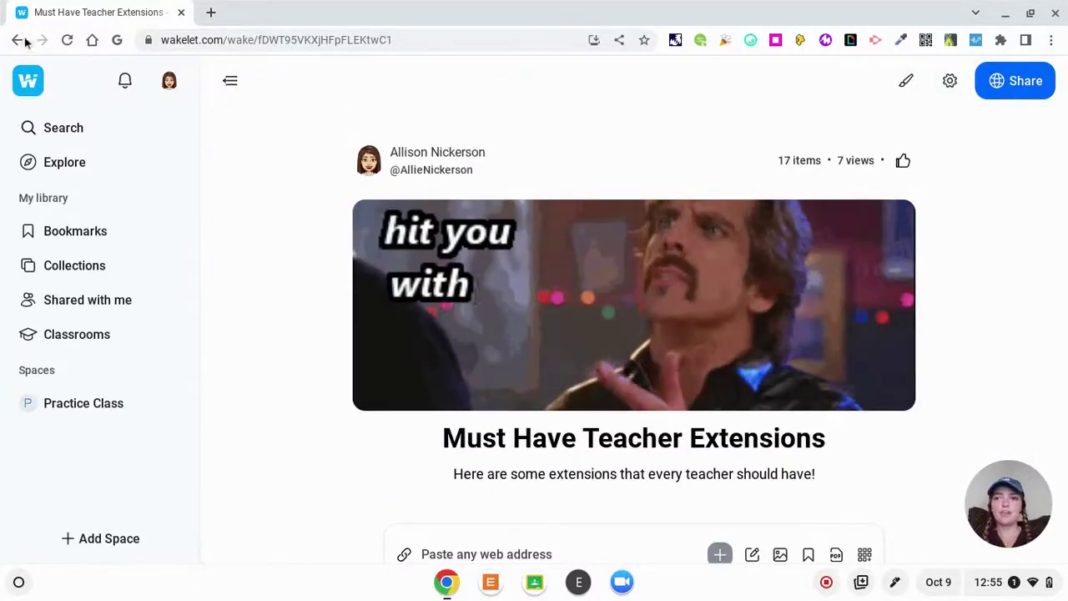
Return to Collections and read the Wakelet Ambassador application down to its sharing-plan card
{"action": "left_click", "coordinate": [19, 40]}
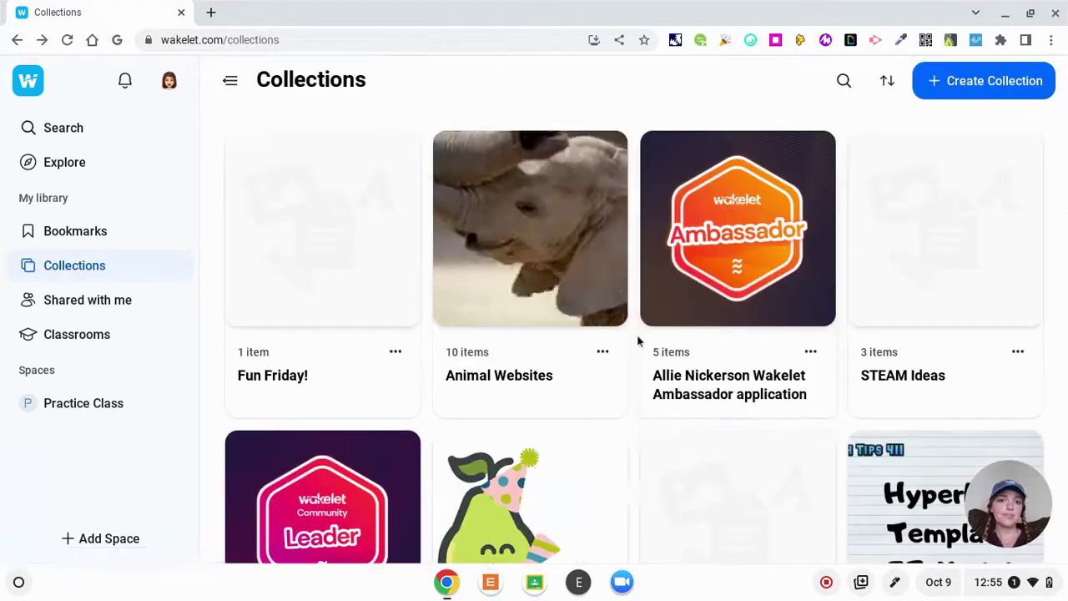
{"action": "scroll", "coordinate": [637, 340], "scroll_direction": "down", "scroll_amount": 1}
{"action": "scroll", "coordinate": [638, 339], "scroll_direction": "up", "scroll_amount": 1}
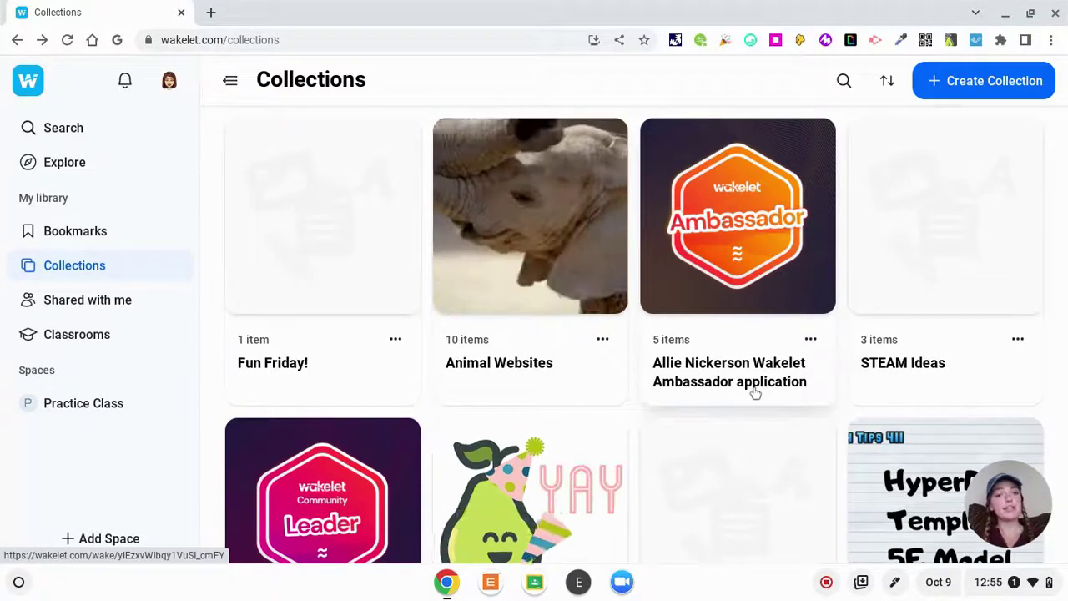
{"action": "left_click", "coordinate": [755, 392]}
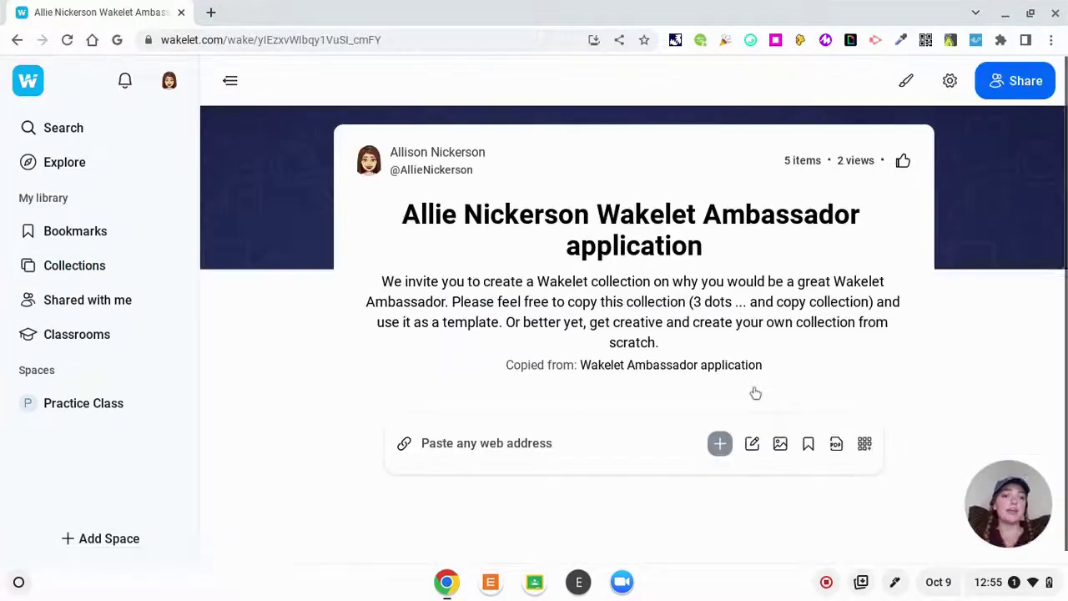
{"action": "scroll", "coordinate": [1026, 342], "scroll_direction": "down", "scroll_amount": 4}
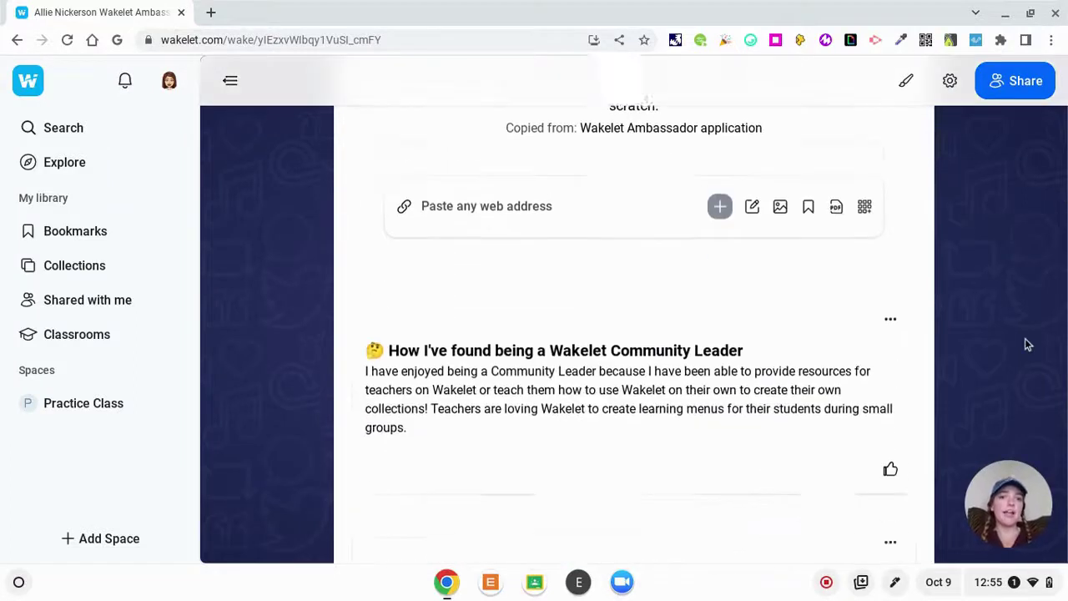
{"action": "scroll", "coordinate": [967, 312], "scroll_direction": "down", "scroll_amount": 7}
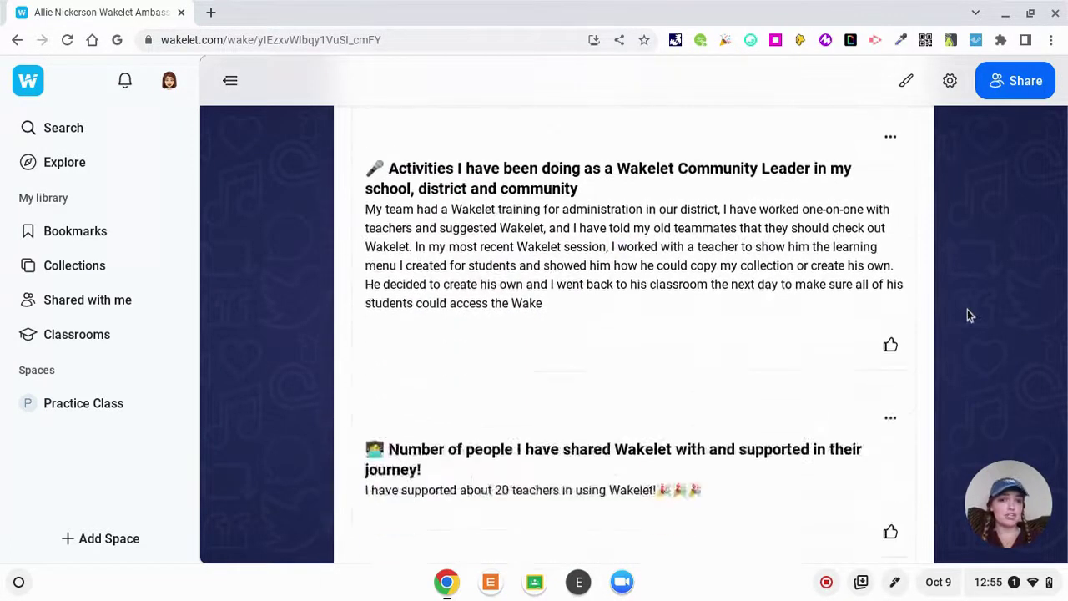
{"action": "scroll", "coordinate": [967, 314], "scroll_direction": "down", "scroll_amount": 3}
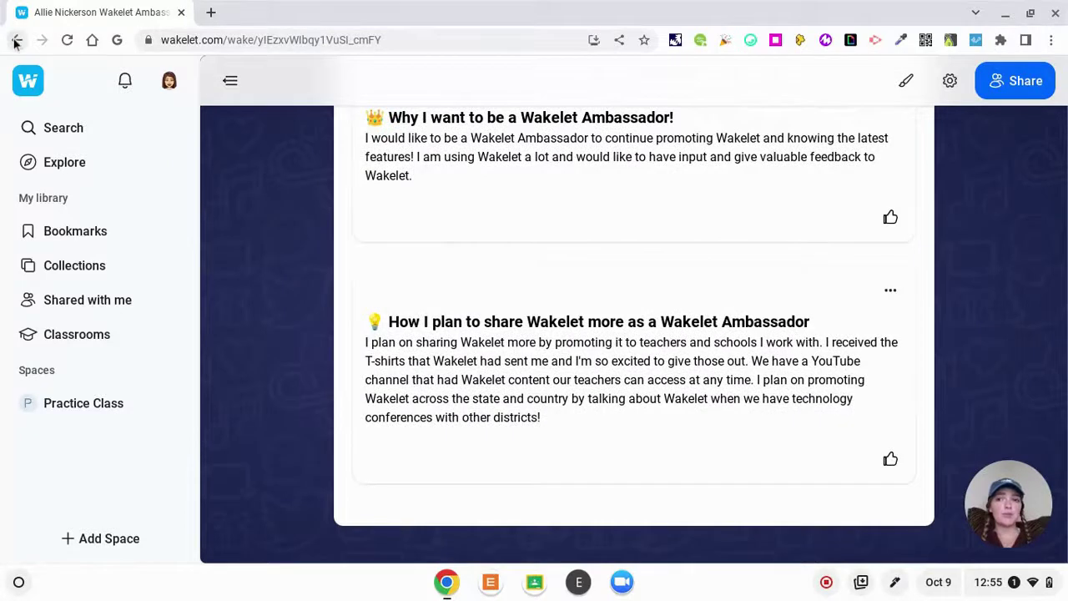
Return to Collections and open Community Leader Application, viewing its 3:12 Flipgrid Shorts video
{"action": "left_click", "coordinate": [17, 40]}
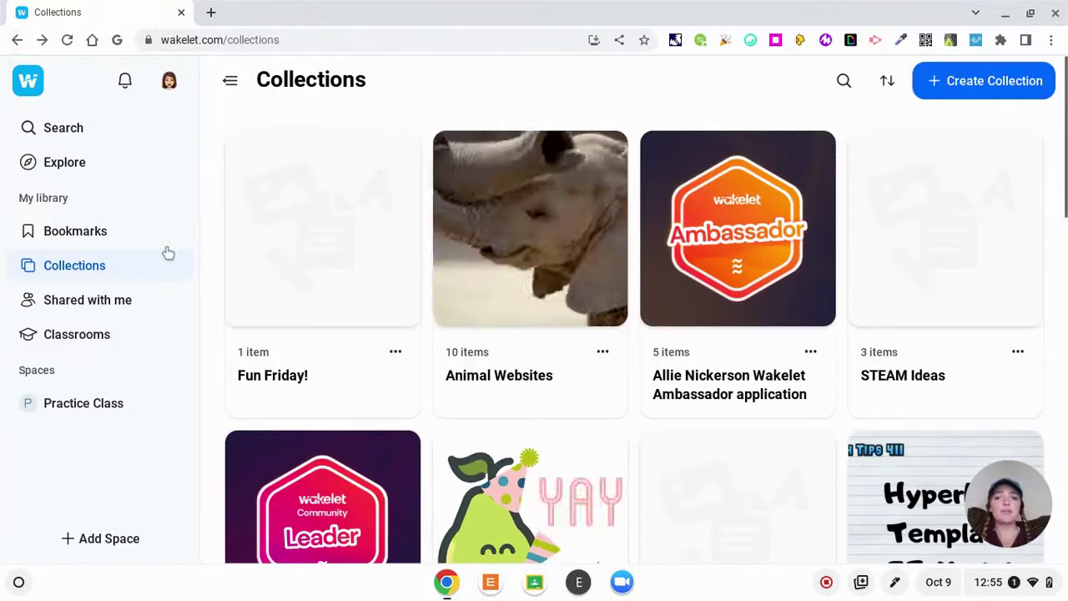
{"action": "left_click", "coordinate": [274, 479]}
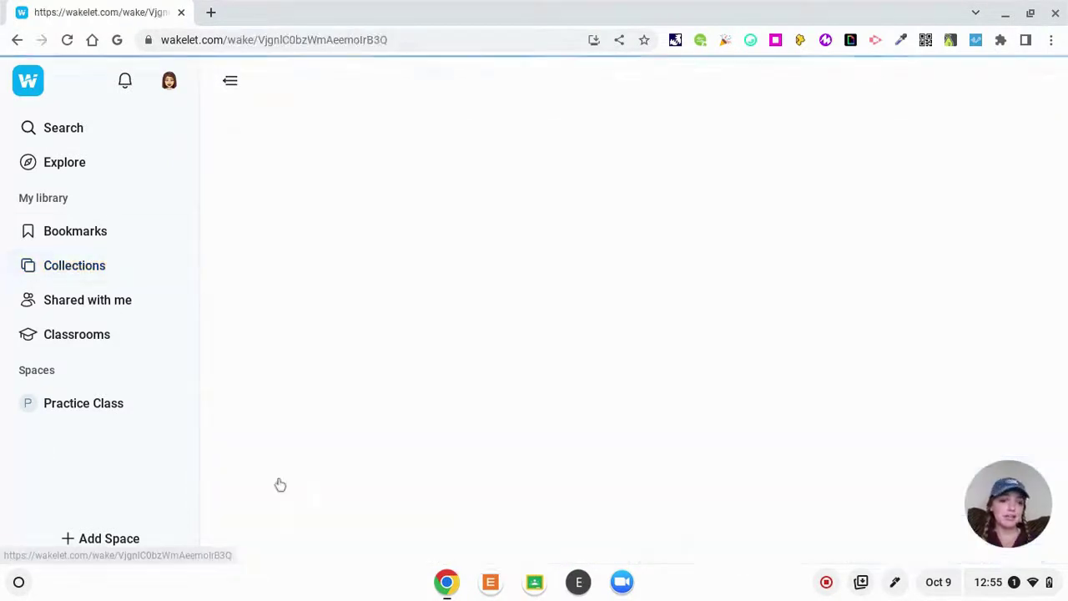
{"action": "scroll", "coordinate": [284, 270], "scroll_direction": "down", "scroll_amount": 4}
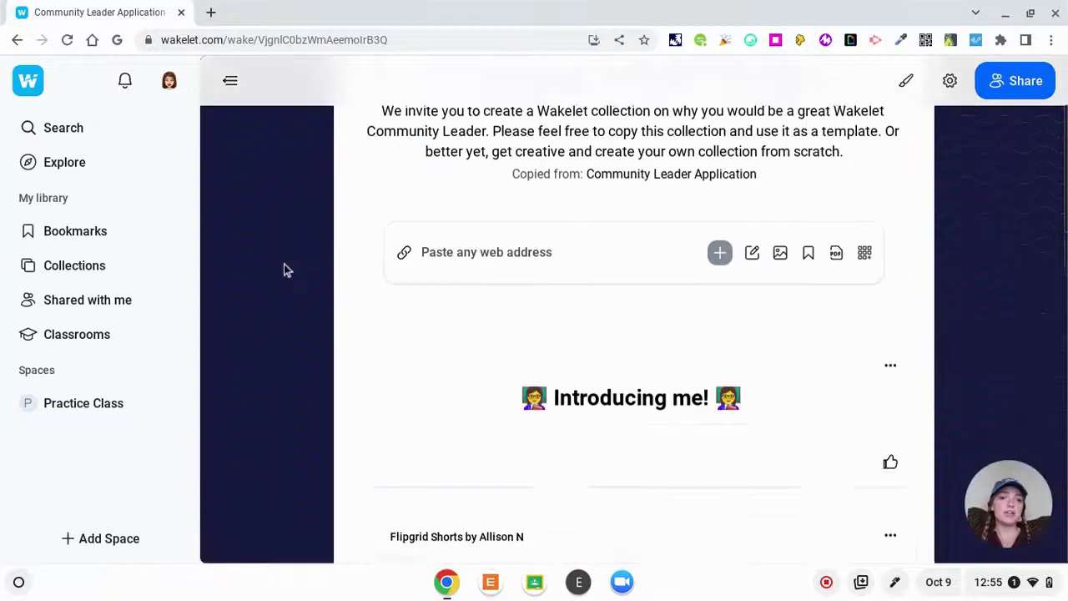
{"action": "scroll", "coordinate": [284, 269], "scroll_direction": "down", "scroll_amount": 2}
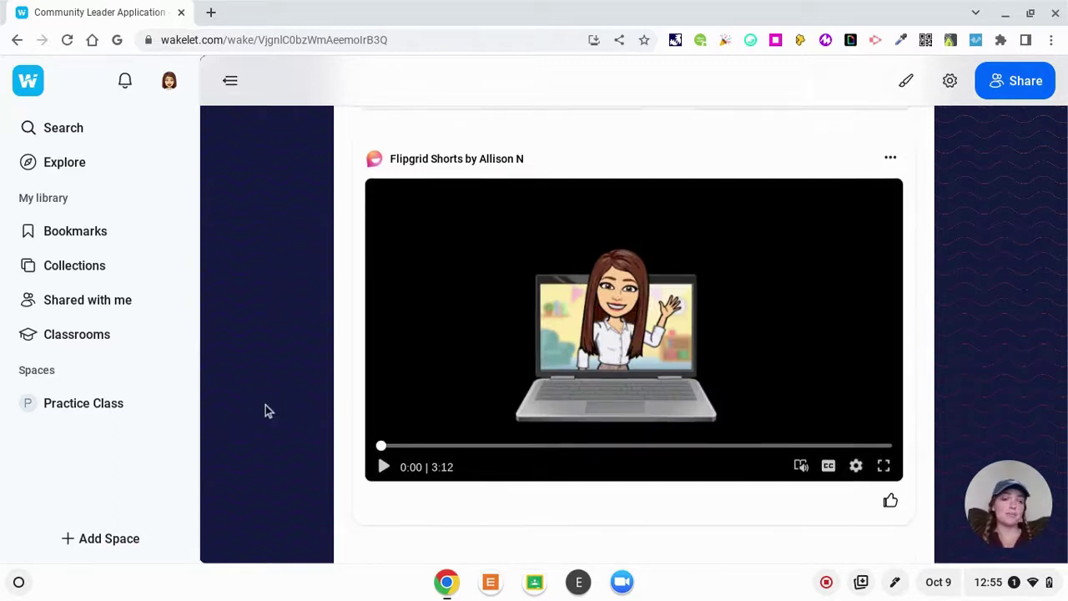
{"action": "scroll", "coordinate": [266, 409], "scroll_direction": "up", "scroll_amount": 10}
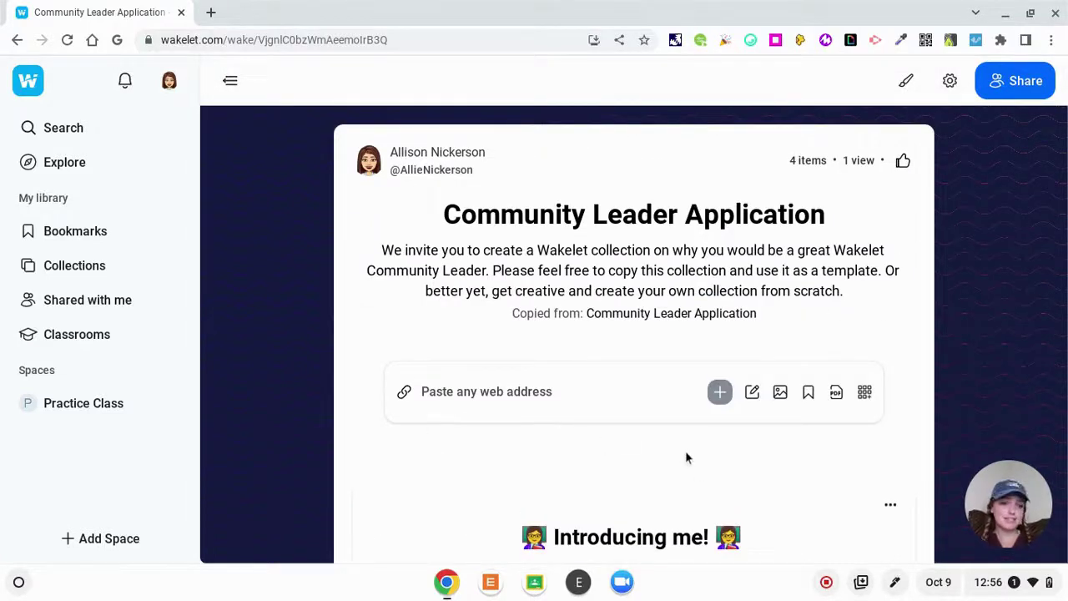
Bring up the web address field and the grid of additional content types for the collection
{"action": "left_click", "coordinate": [501, 392]}
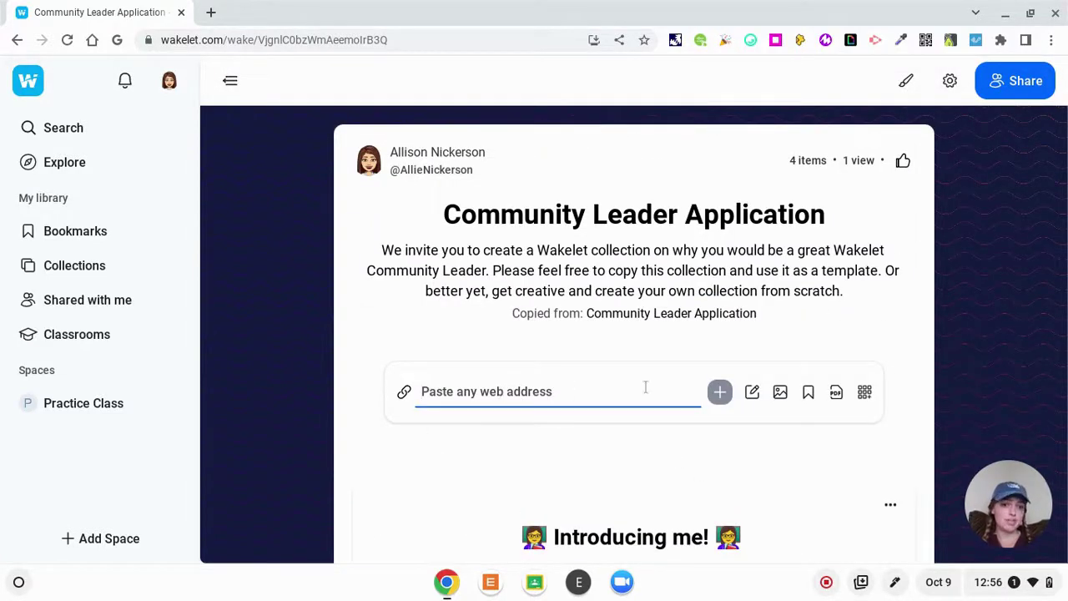
{"action": "left_click", "coordinate": [864, 391]}
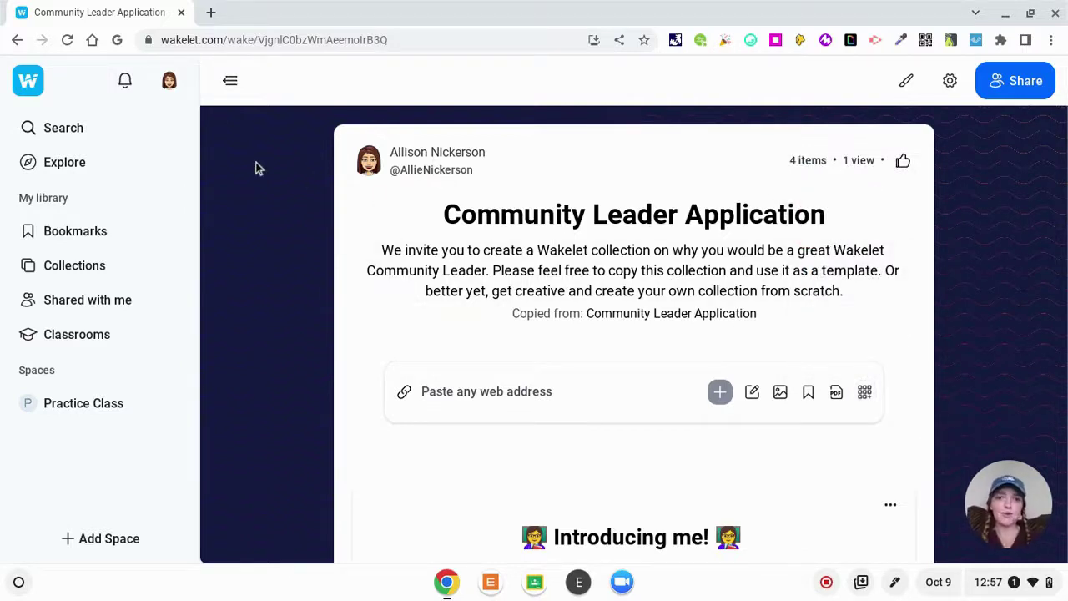
Return to all collections and show Reading Collection, Social Emotional Learning and Math Resources
{"action": "left_click", "coordinate": [124, 275]}
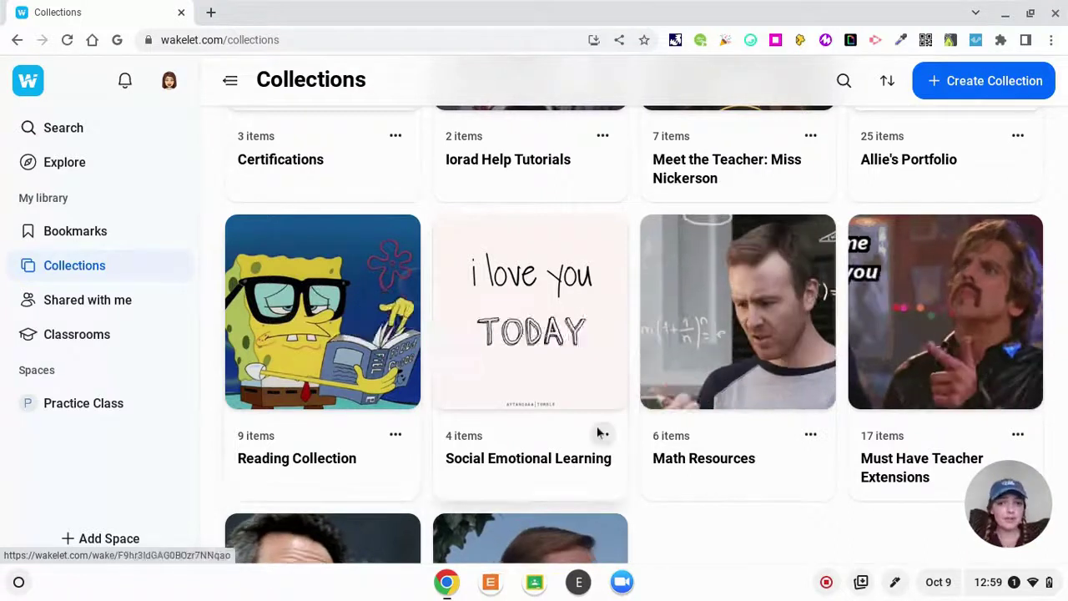
{"action": "scroll", "coordinate": [601, 429], "scroll_direction": "up", "scroll_amount": 1}
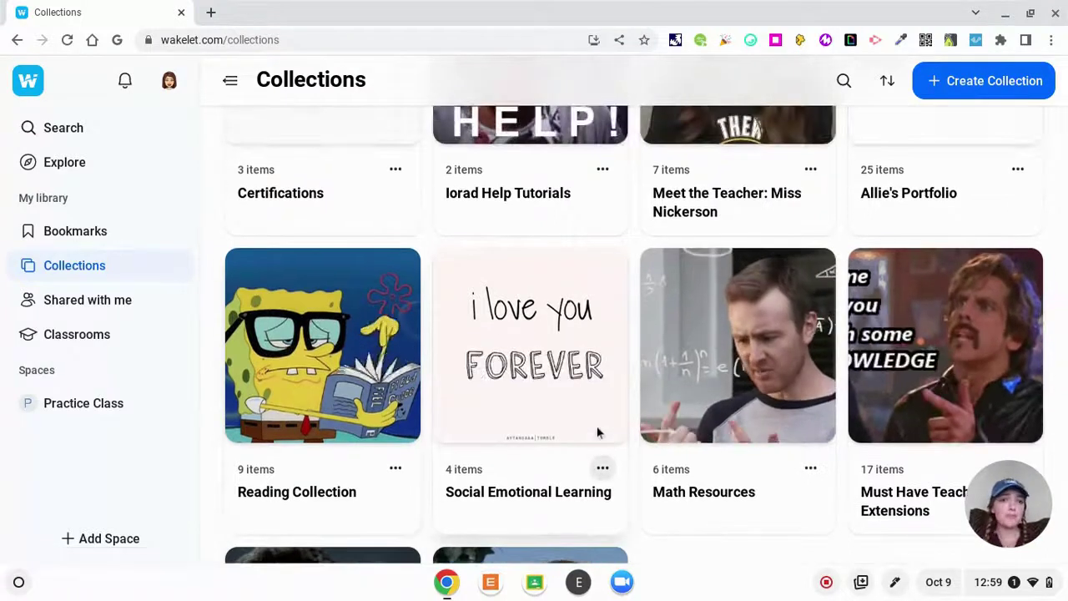
Open the Reading Collection and scroll through its Storyline Online, Epic and ReadWorks cards and back
{"action": "left_click", "coordinate": [258, 499]}
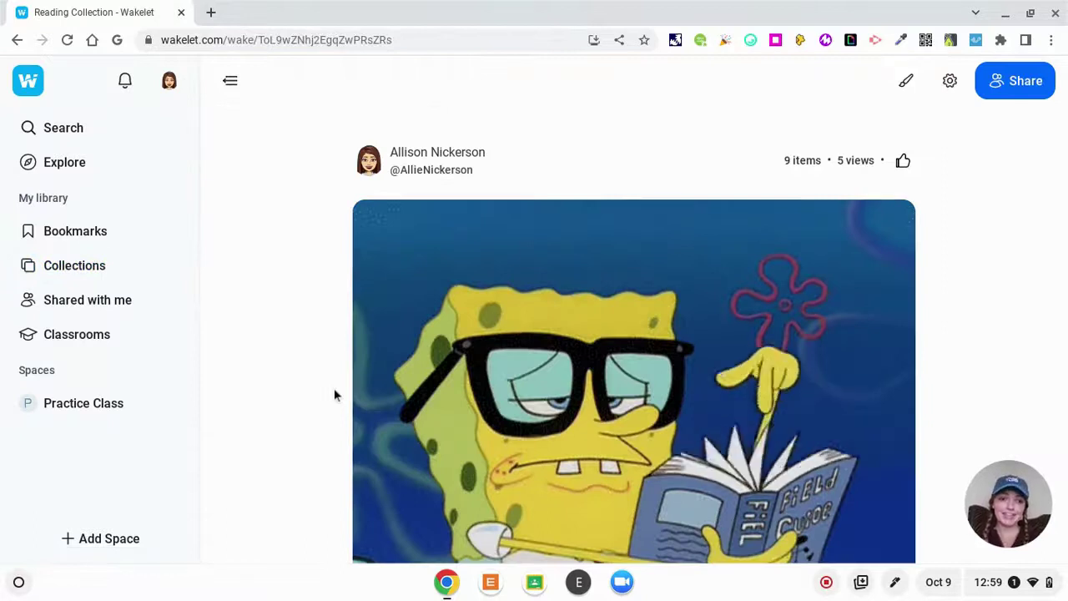
{"action": "scroll", "coordinate": [334, 389], "scroll_direction": "down", "scroll_amount": 3}
{"action": "scroll", "coordinate": [333, 395], "scroll_direction": "down", "scroll_amount": 1}
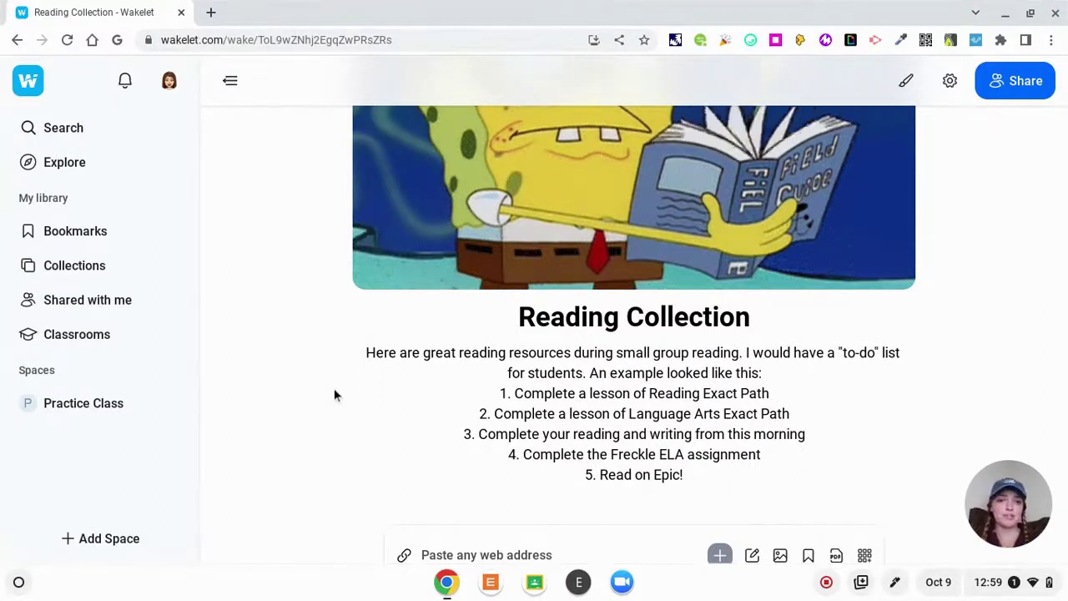
{"action": "scroll", "coordinate": [334, 391], "scroll_direction": "down", "scroll_amount": 1}
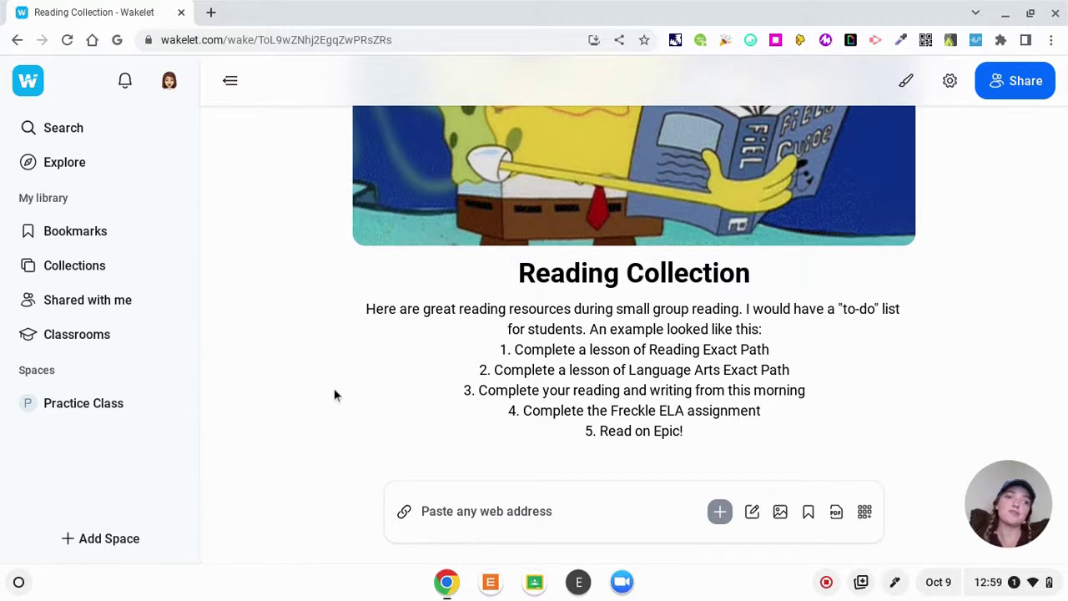
{"action": "scroll", "coordinate": [334, 392], "scroll_direction": "down", "scroll_amount": 4}
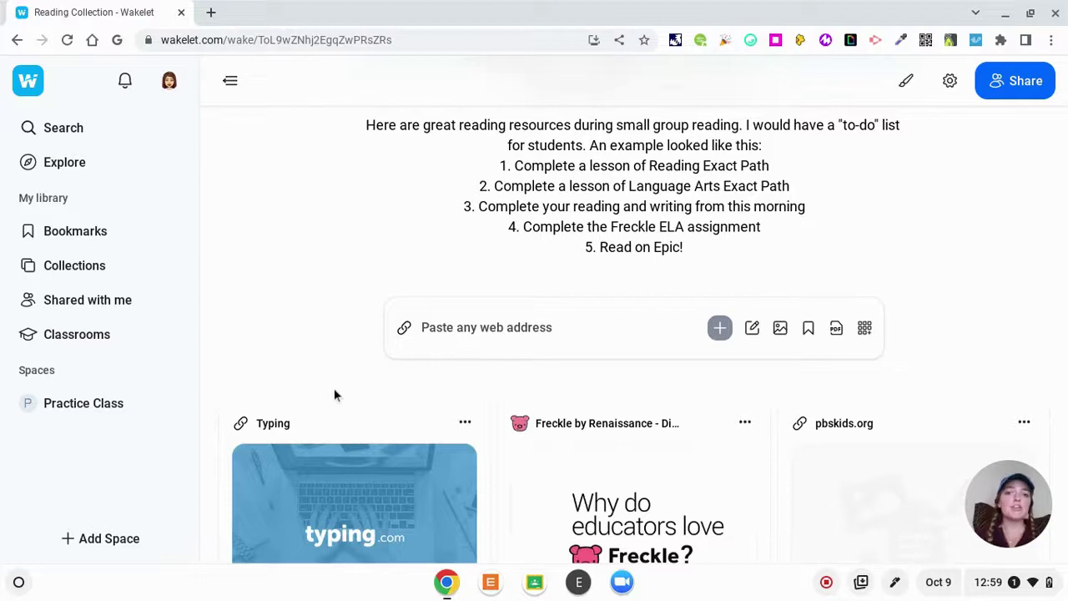
{"action": "scroll", "coordinate": [302, 288], "scroll_direction": "down", "scroll_amount": 5}
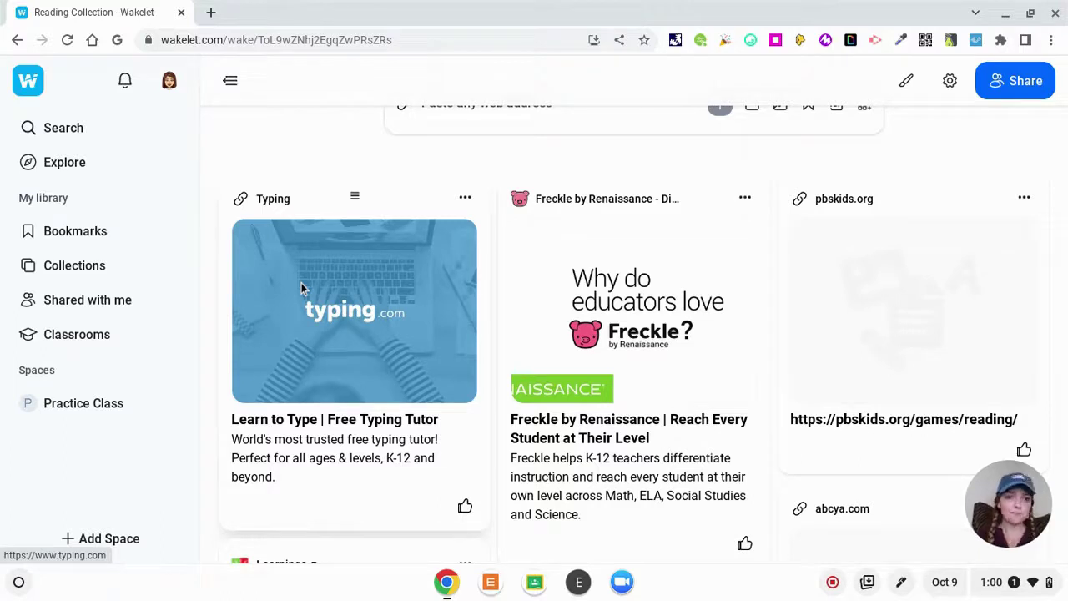
{"action": "scroll", "coordinate": [301, 283], "scroll_direction": "down", "scroll_amount": 1}
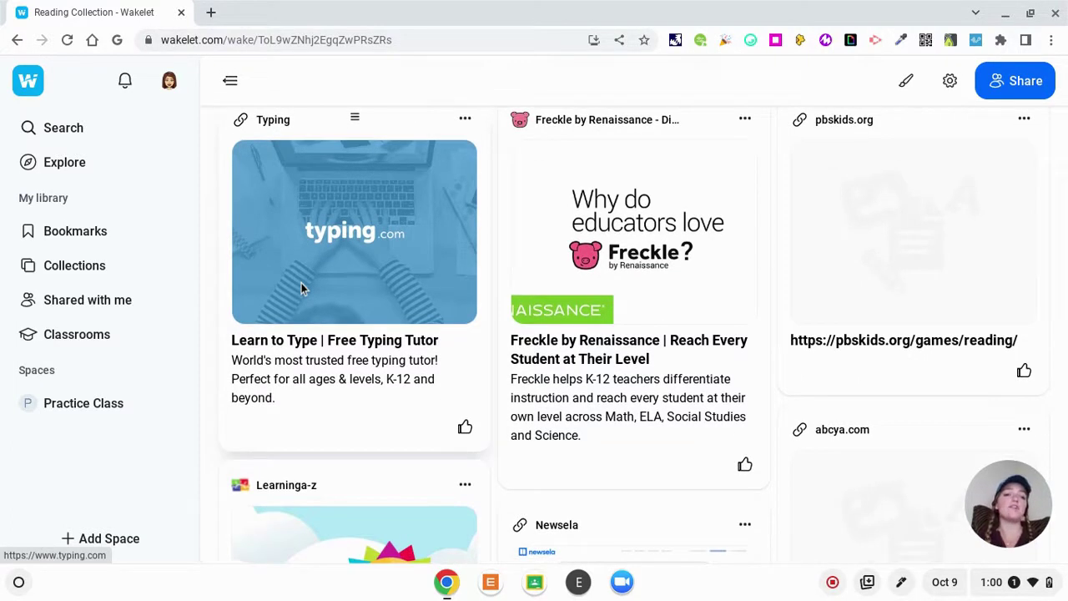
{"action": "scroll", "coordinate": [302, 283], "scroll_direction": "down", "scroll_amount": 1}
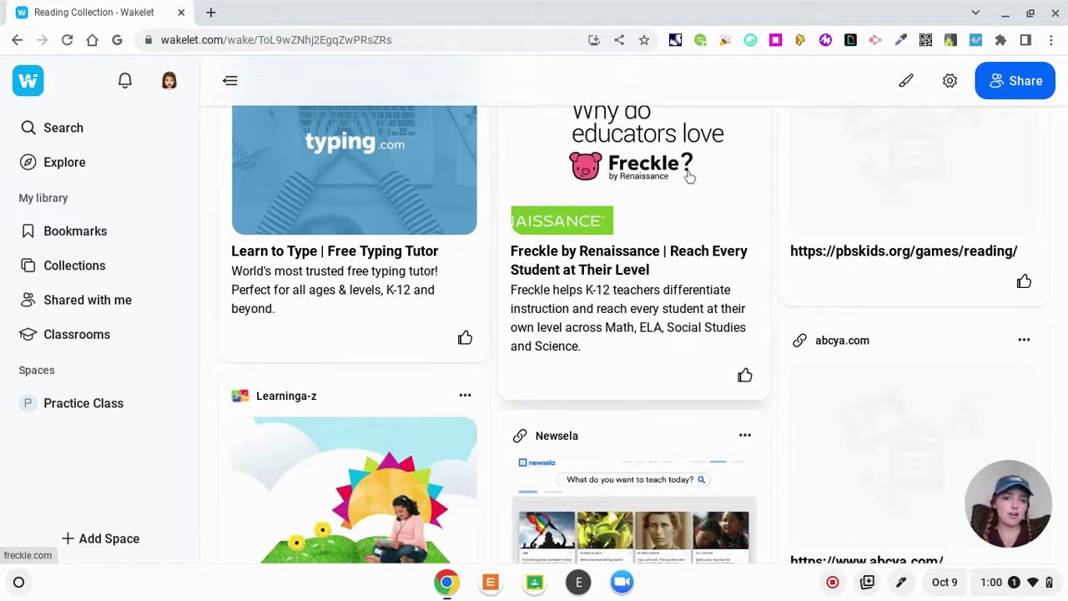
{"action": "scroll", "coordinate": [689, 174], "scroll_direction": "down", "scroll_amount": 5}
{"action": "scroll", "coordinate": [689, 175], "scroll_direction": "down", "scroll_amount": 2}
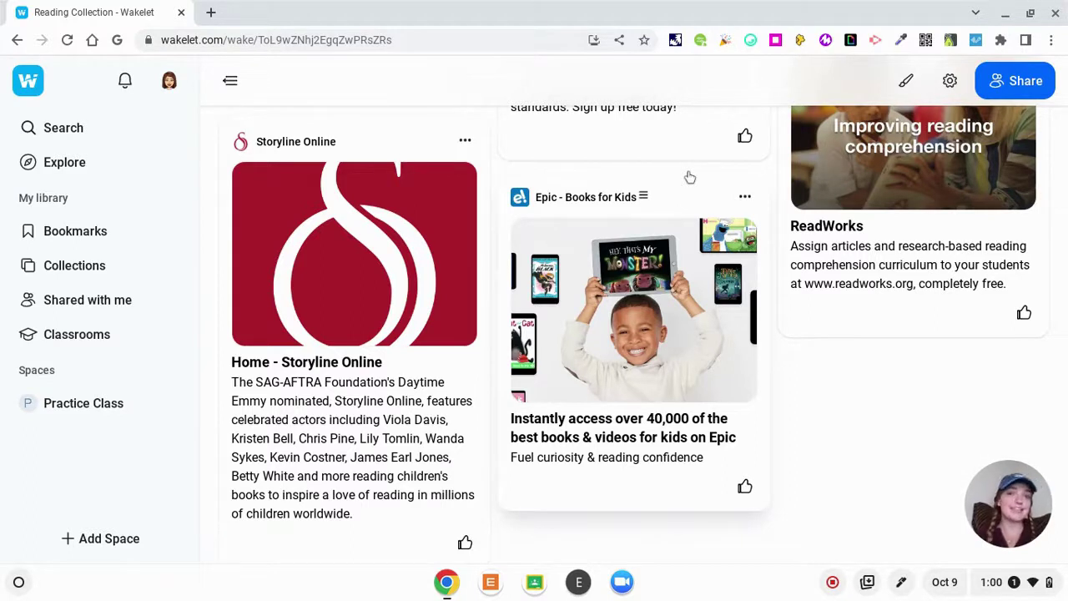
{"action": "scroll", "coordinate": [493, 259], "scroll_direction": "up", "scroll_amount": 1}
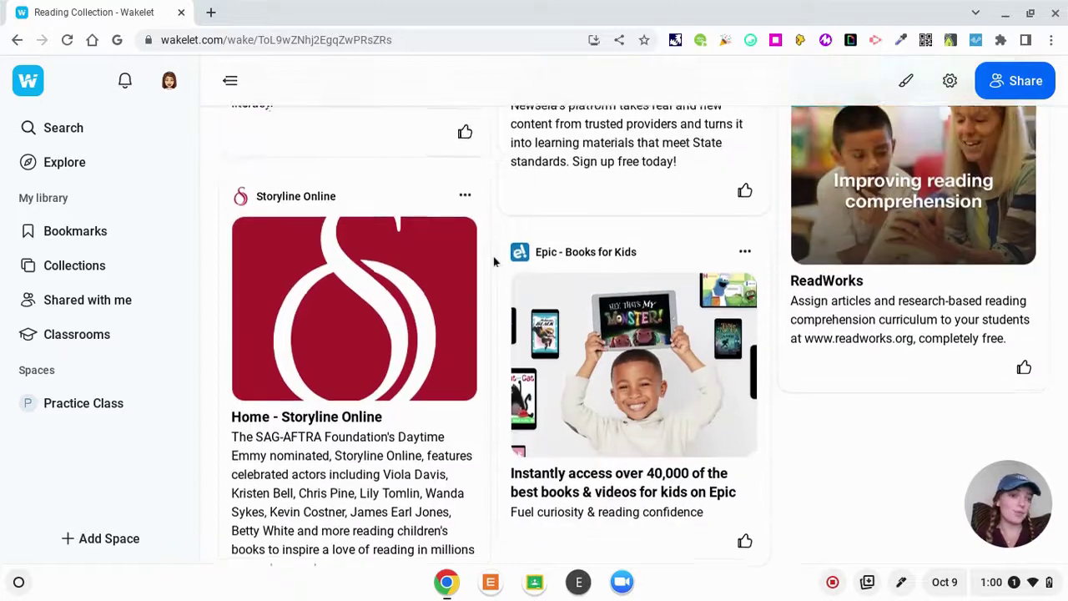
{"action": "scroll", "coordinate": [493, 257], "scroll_direction": "up", "scroll_amount": 6}
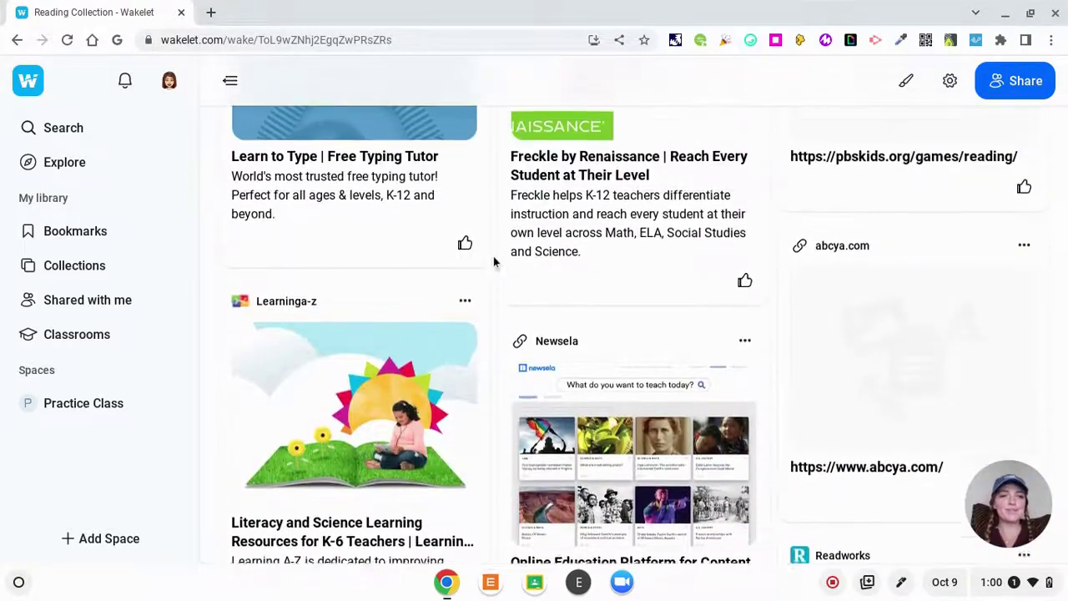
{"action": "scroll", "coordinate": [493, 256], "scroll_direction": "up", "scroll_amount": 10}
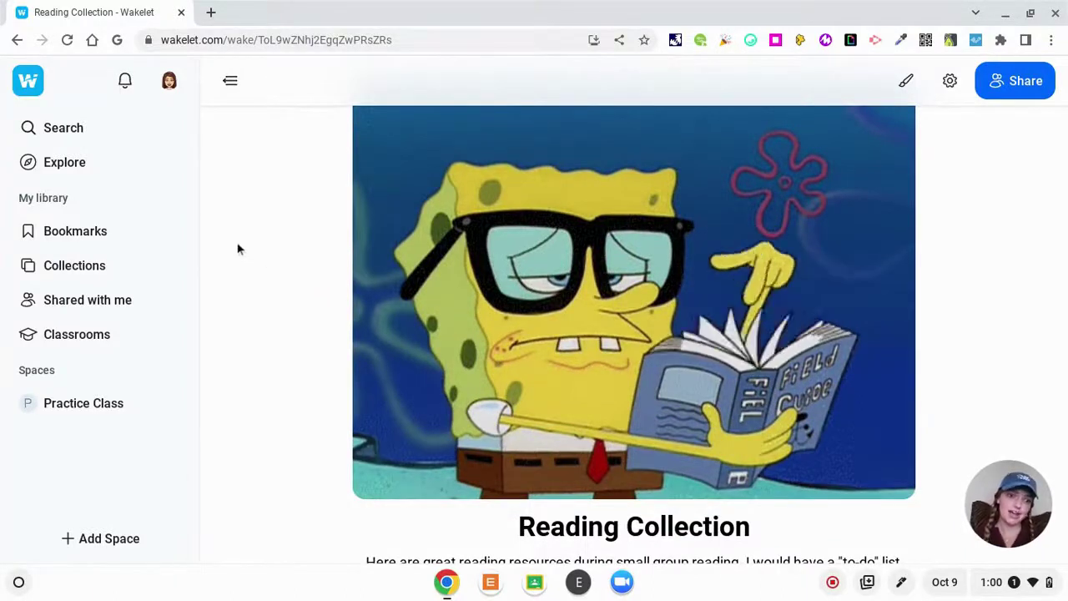
Go back to Collections and scroll up to the row with Fun Friday! and Animal Websites
{"action": "key", "text": "alt+Left"}
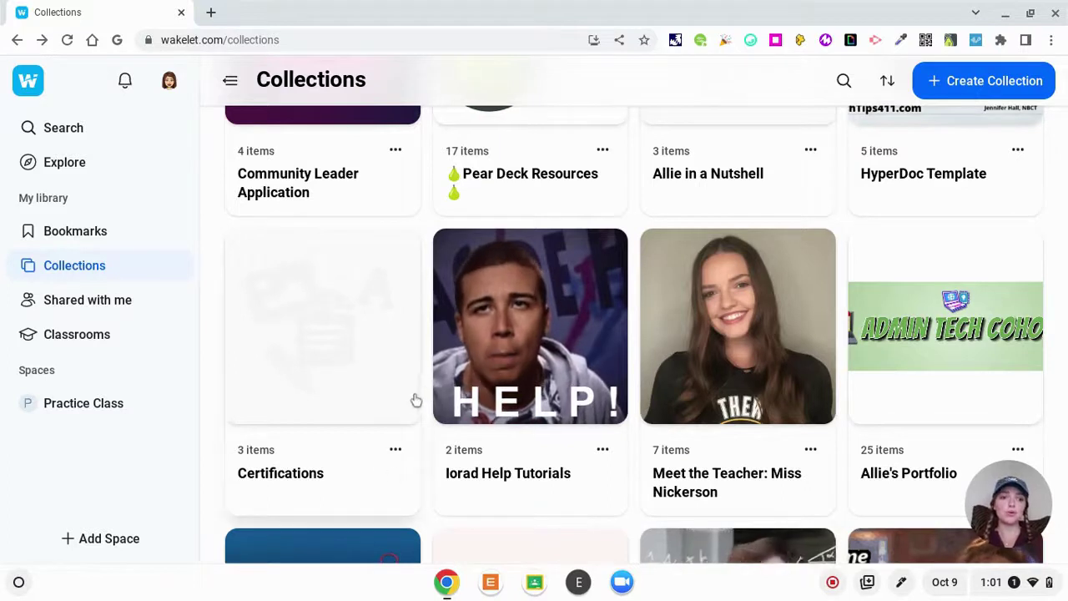
{"action": "scroll", "coordinate": [417, 393], "scroll_direction": "up", "scroll_amount": 5}
{"action": "scroll", "coordinate": [419, 401], "scroll_direction": "up", "scroll_amount": 2}
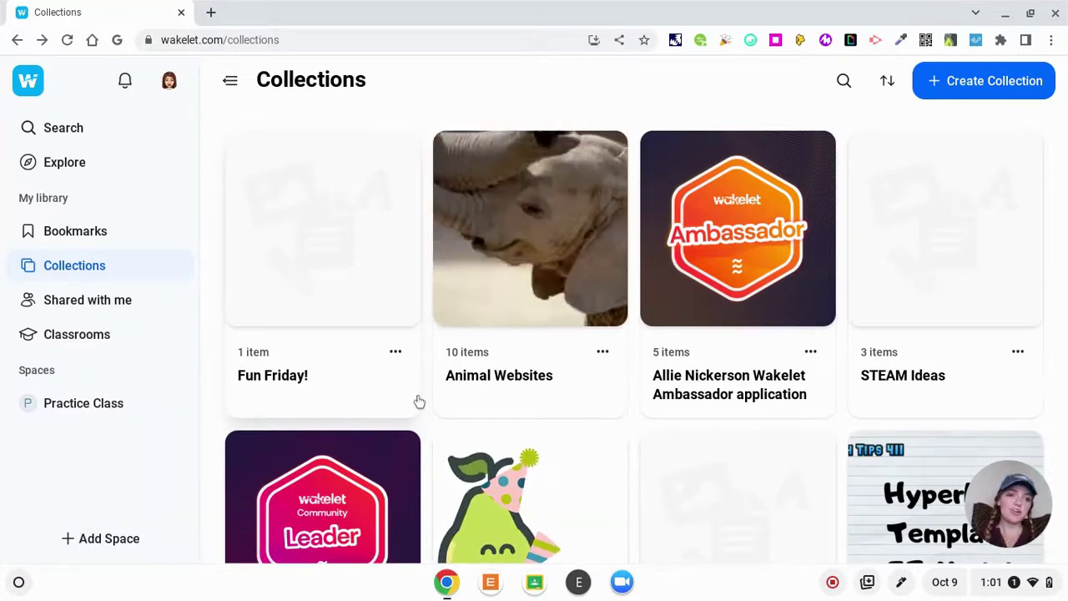
Open the Fun Friday! collection and scroll over its single Prodigy Math Game card
{"action": "left_click", "coordinate": [259, 389]}
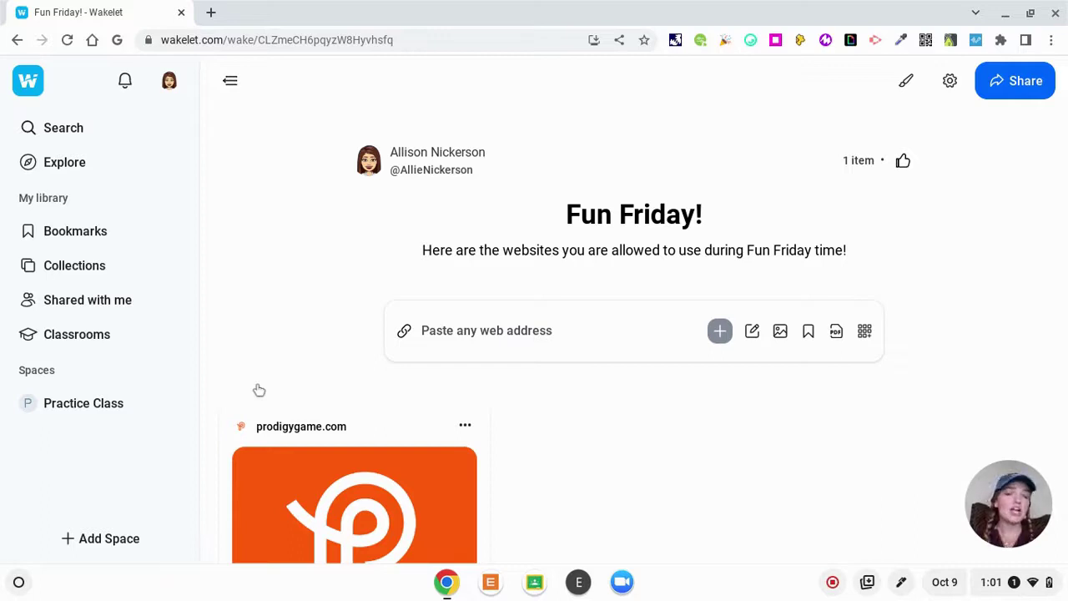
{"action": "scroll", "coordinate": [259, 389], "scroll_direction": "down", "scroll_amount": 2}
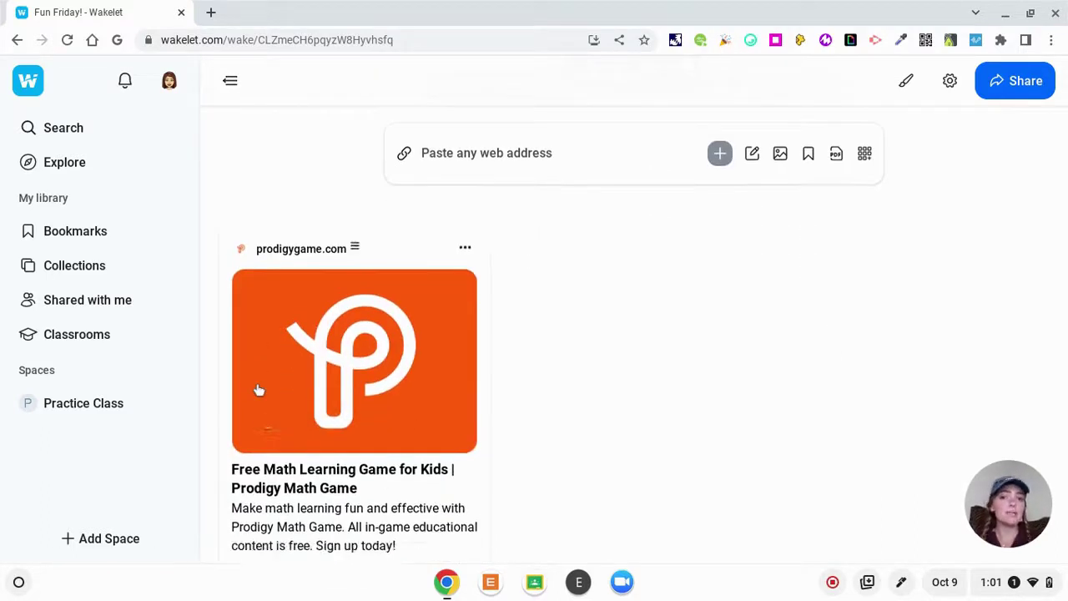
{"action": "scroll", "coordinate": [277, 471], "scroll_direction": "up", "scroll_amount": 1}
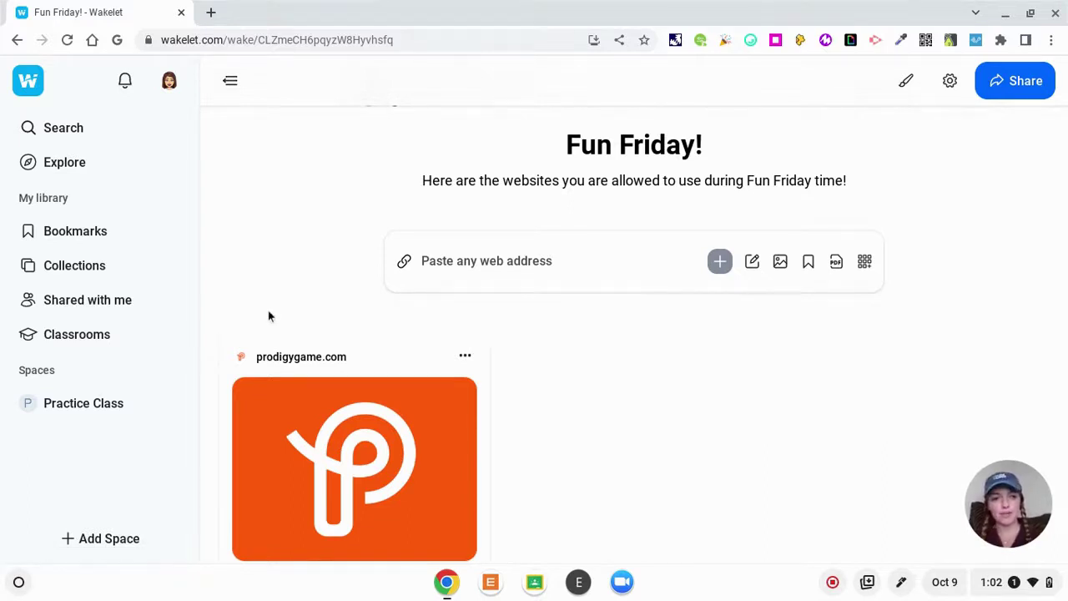
{"action": "scroll", "coordinate": [269, 315], "scroll_direction": "up", "scroll_amount": 1}
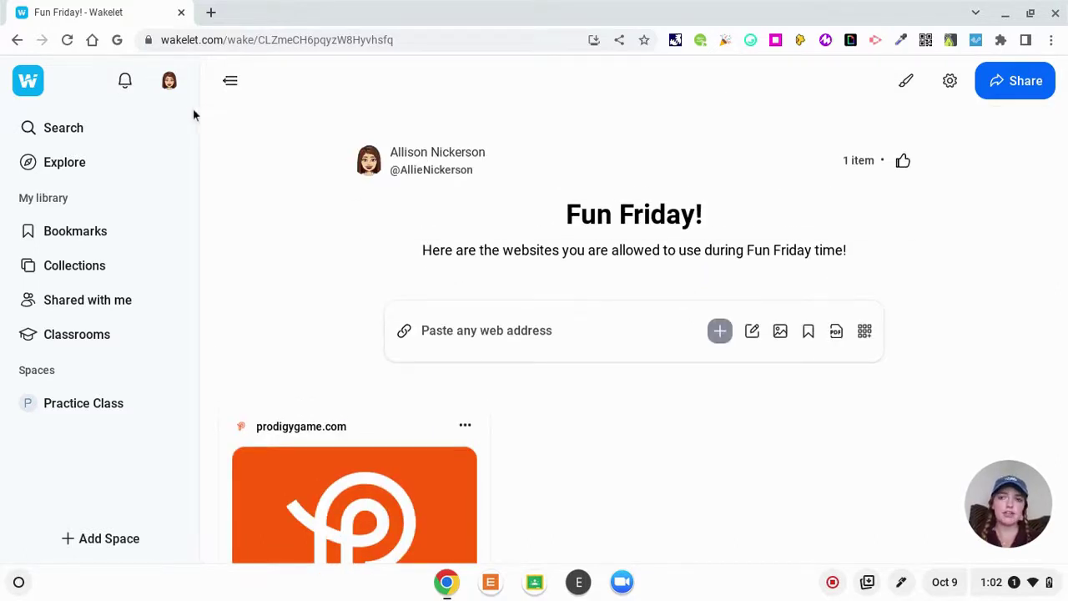
Collapse the side navigation and reopen the Fun Friday! collection full-width
{"action": "left_click", "coordinate": [230, 84]}
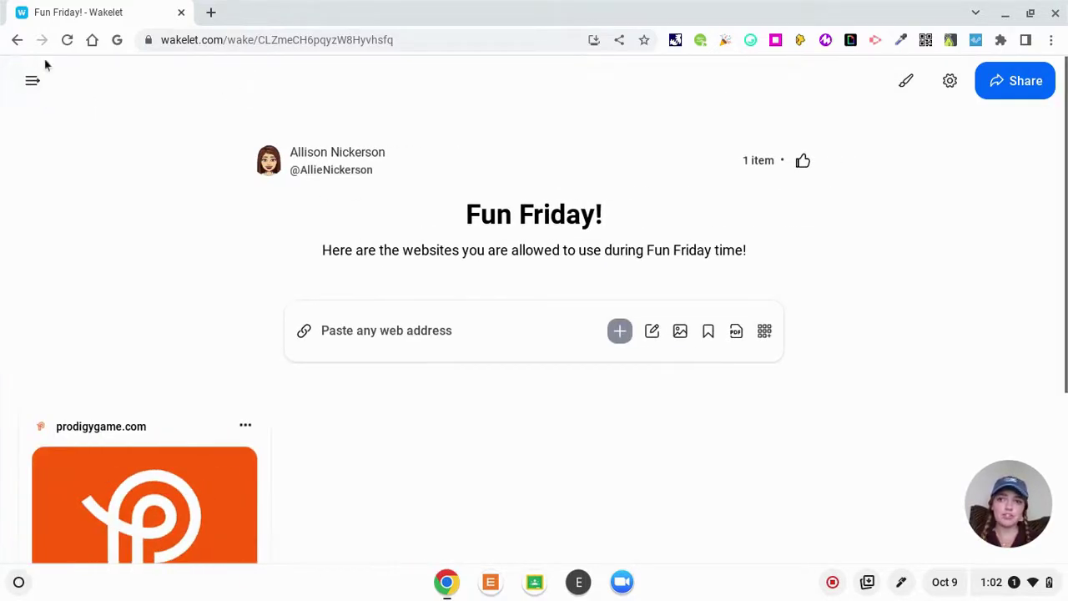
{"action": "left_click", "coordinate": [17, 39]}
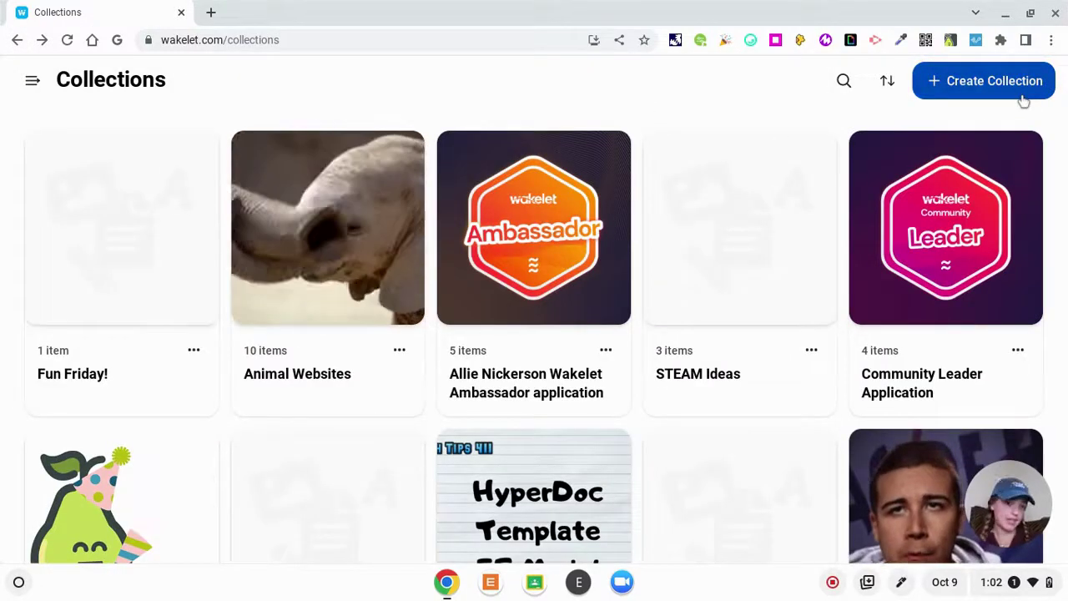
{"action": "left_click", "coordinate": [101, 384]}
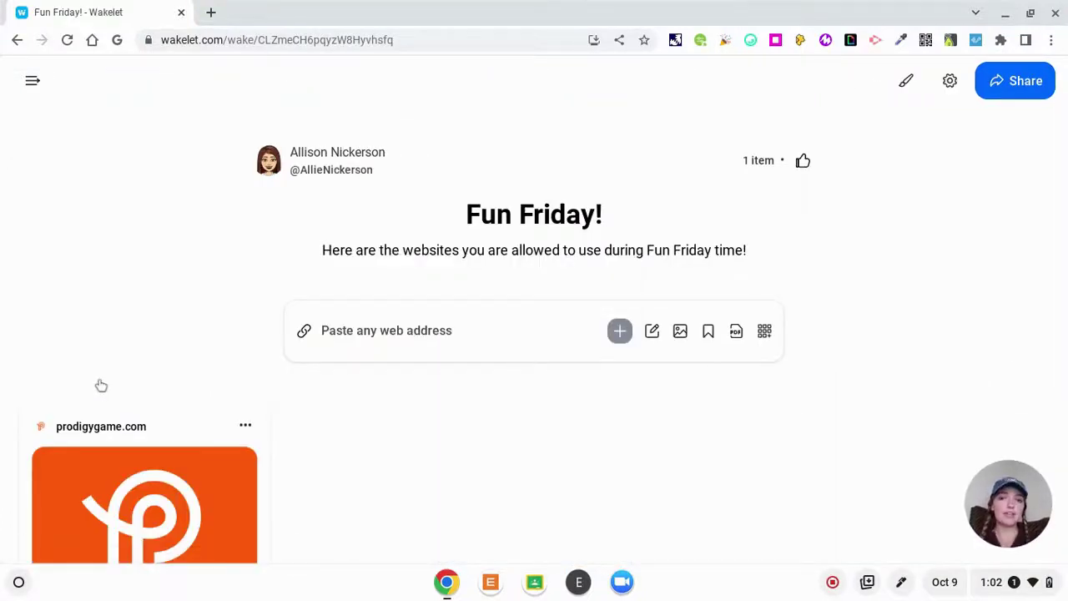
Select the web address field, then the Fun Friday! title and description for editing
{"action": "left_click", "coordinate": [359, 335]}
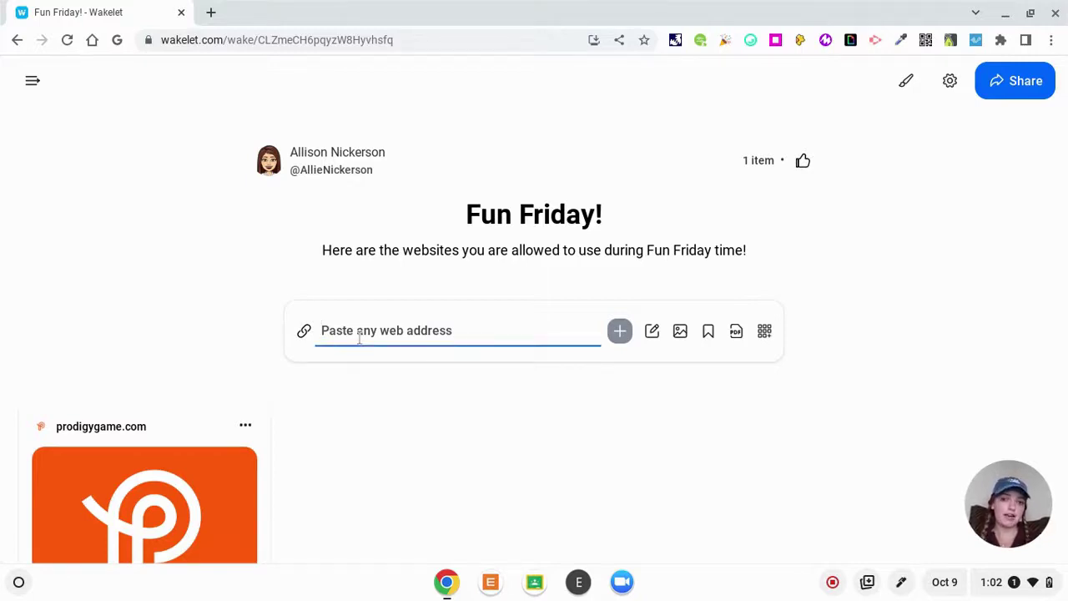
{"action": "left_click", "coordinate": [557, 242]}
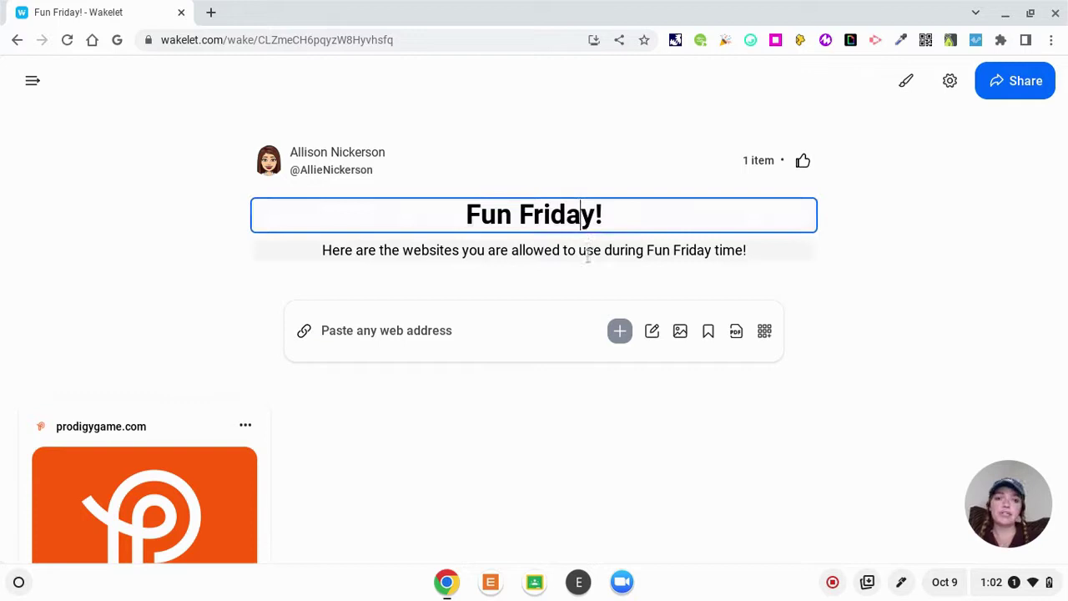
{"action": "left_click", "coordinate": [587, 254]}
{"action": "left_click", "coordinate": [618, 202]}
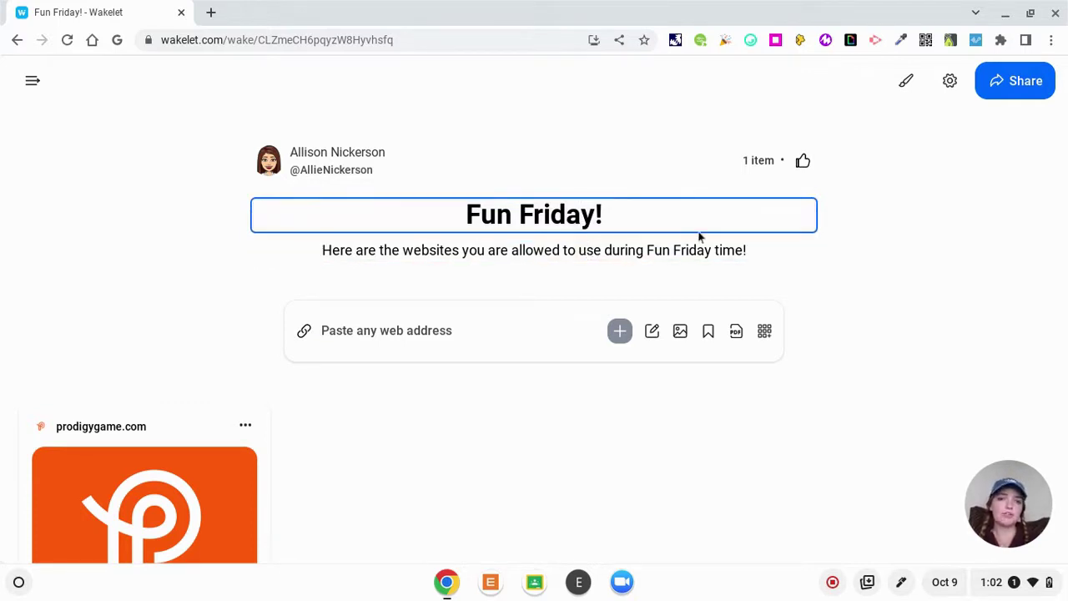
{"action": "left_click", "coordinate": [487, 249]}
{"action": "scroll", "coordinate": [670, 218], "scroll_direction": "down", "scroll_amount": 1}
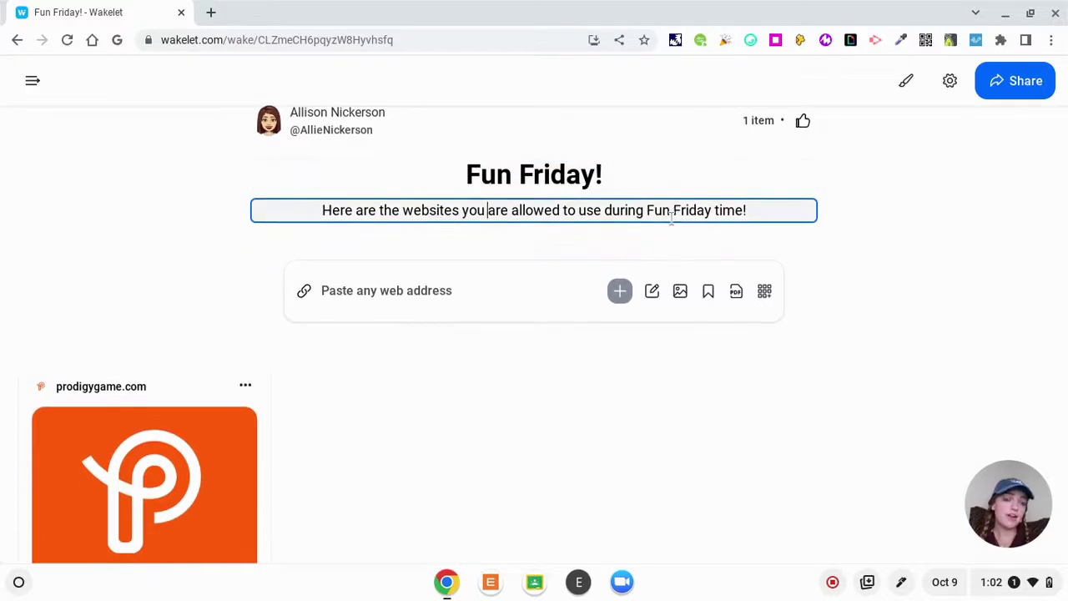
{"action": "scroll", "coordinate": [671, 215], "scroll_direction": "down", "scroll_amount": 1}
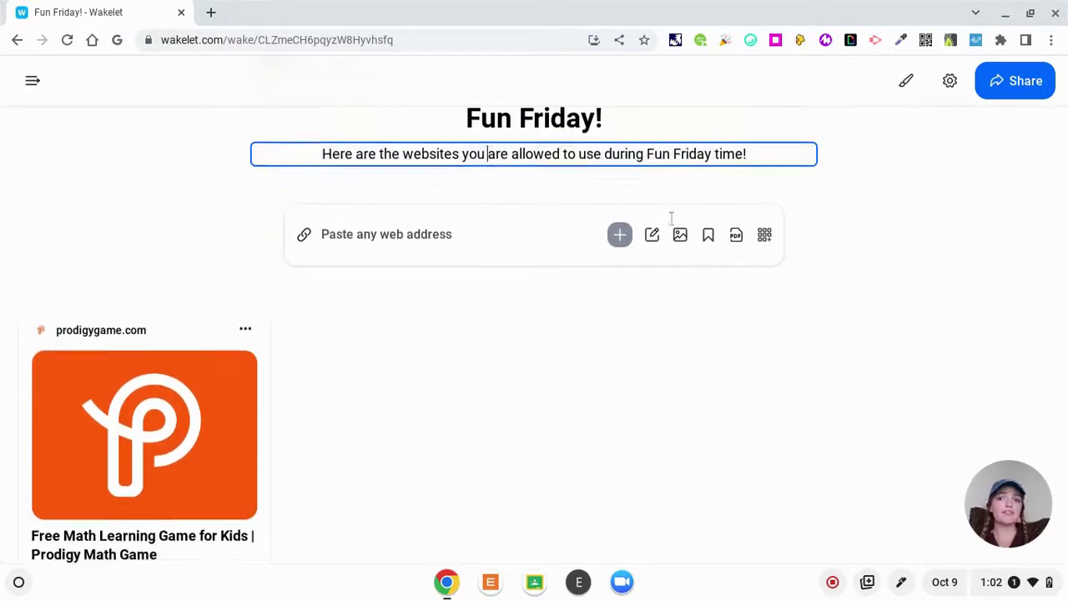
Add freckle.com and pbskids.org as link cards, bringing the collection to 3 items
{"action": "left_click", "coordinate": [430, 243]}
{"action": "type", "text": "freckle.com"}
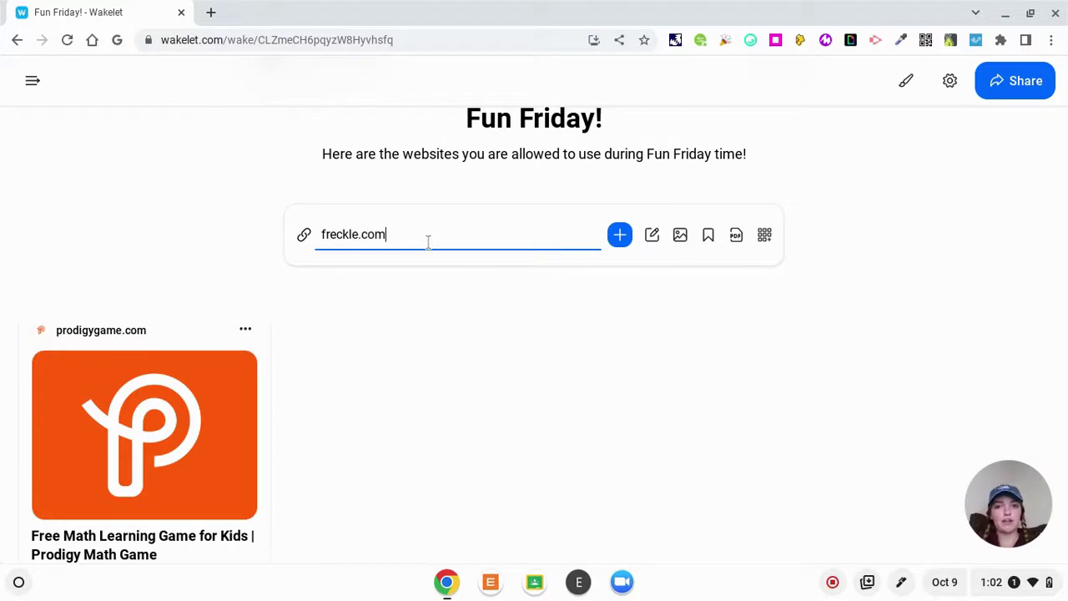
{"action": "key", "text": "Return"}
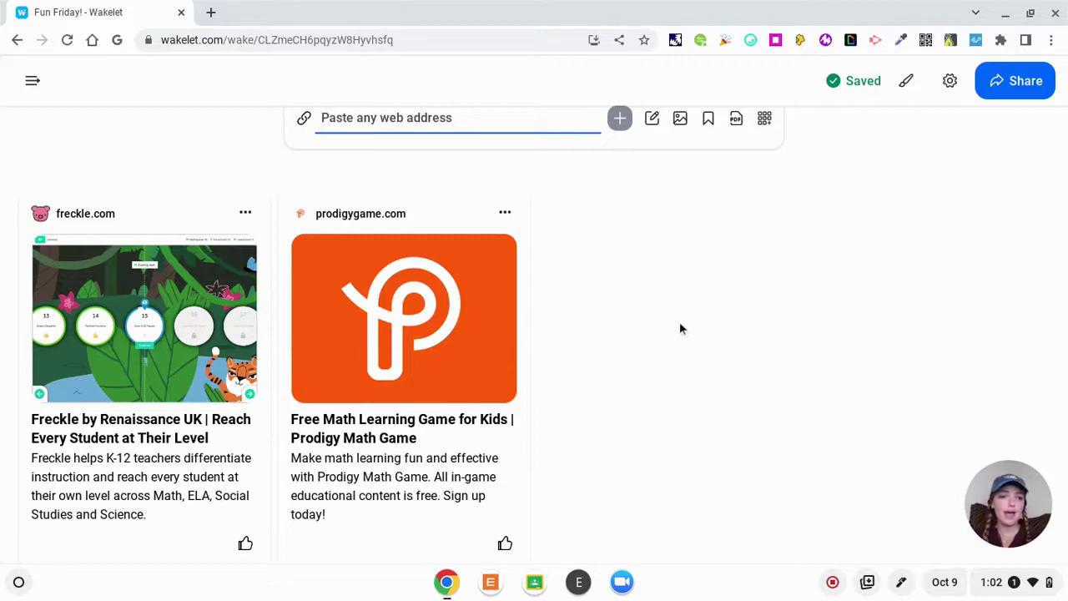
{"action": "type", "text": "pb"}
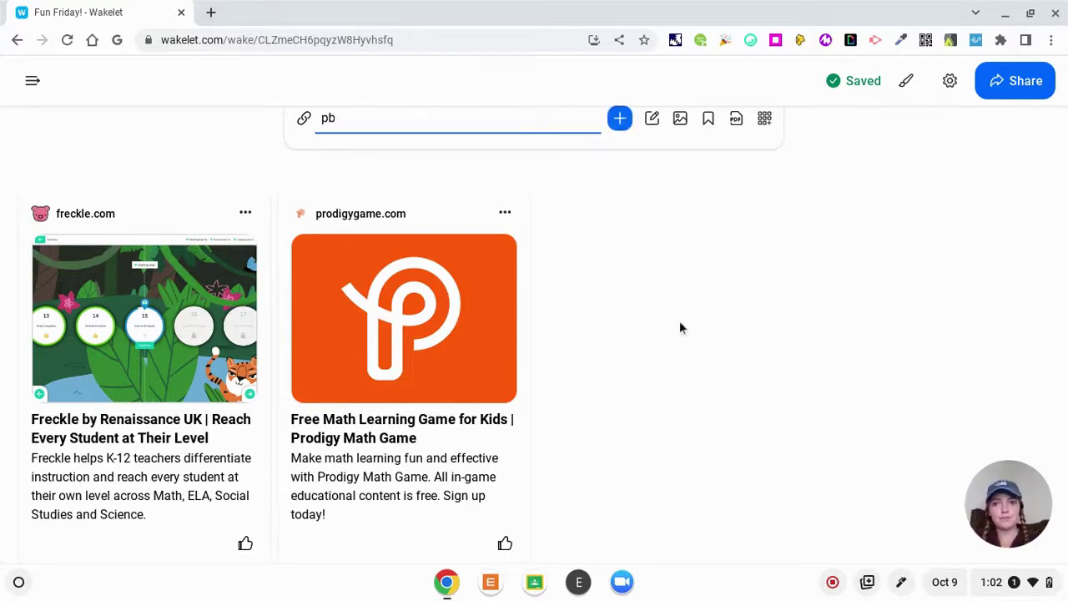
{"action": "type", "text": "skids.o"}
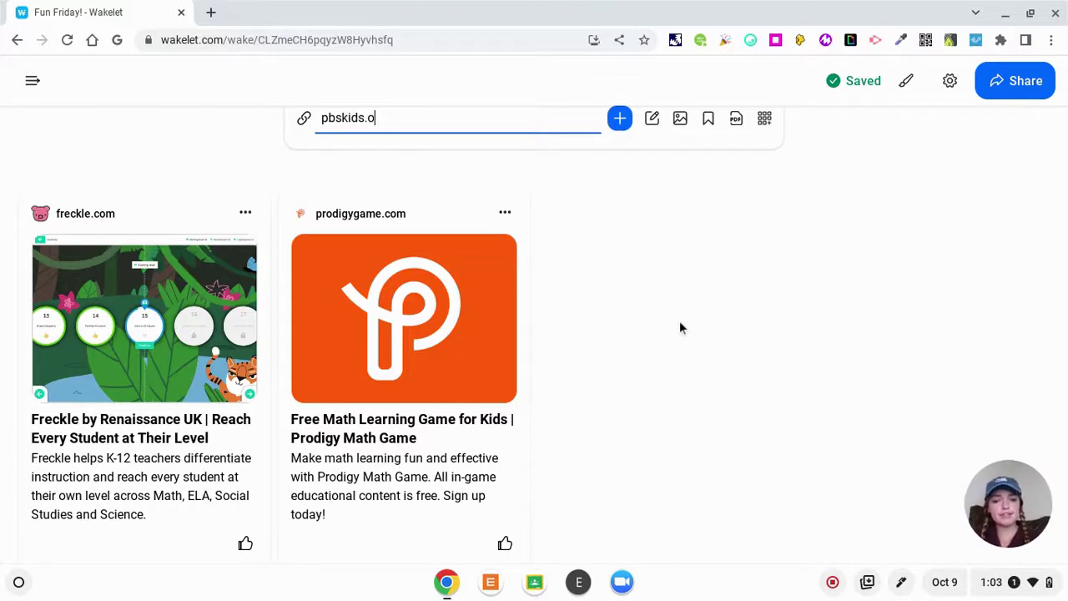
{"action": "type", "text": "rg"}
{"action": "key", "text": "Return"}
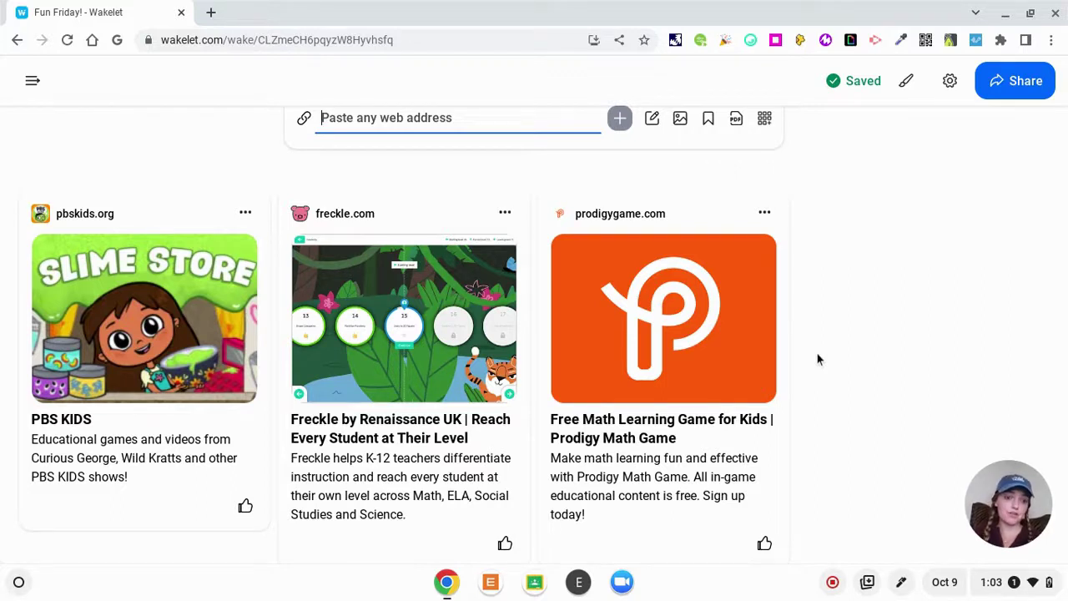
{"action": "scroll", "coordinate": [817, 354], "scroll_direction": "up", "scroll_amount": 3}
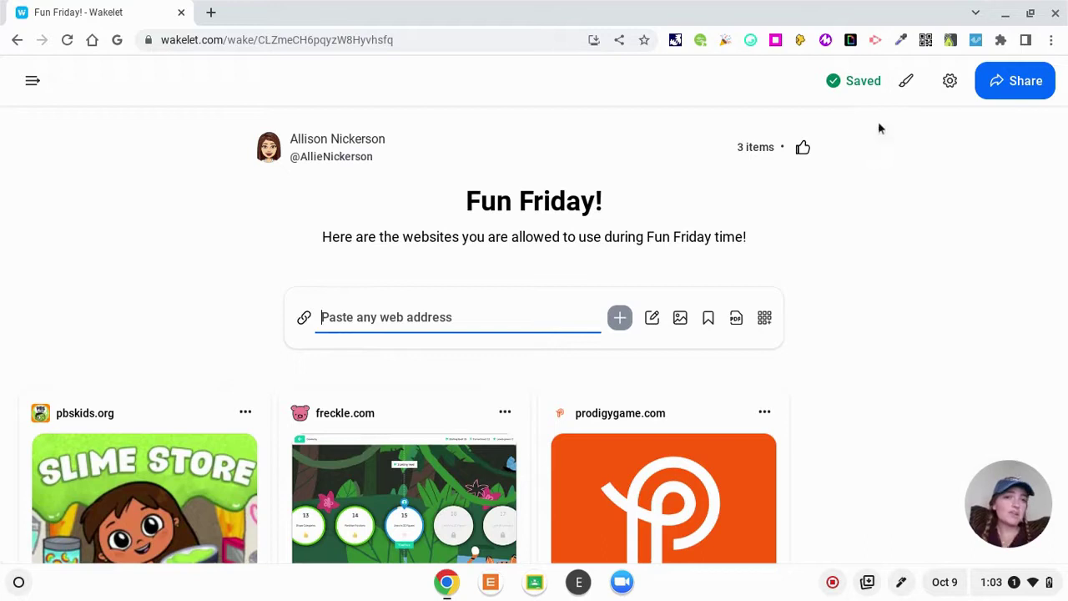
Set the collection layout to Media and review the PBS KIDS, Freckle and Prodigy cards
{"action": "left_click", "coordinate": [899, 92]}
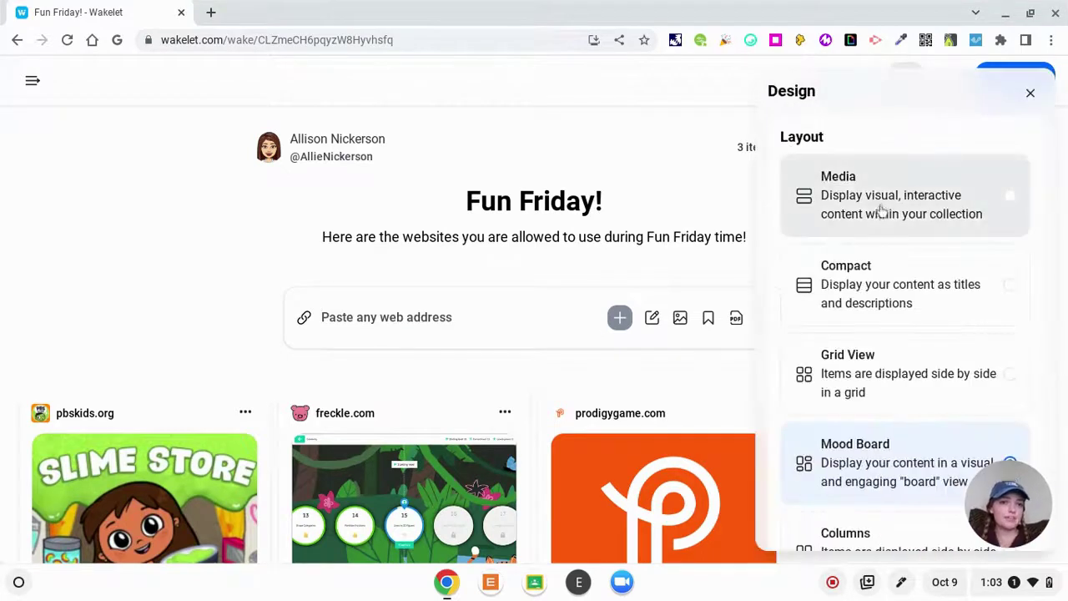
{"action": "left_click", "coordinate": [882, 213]}
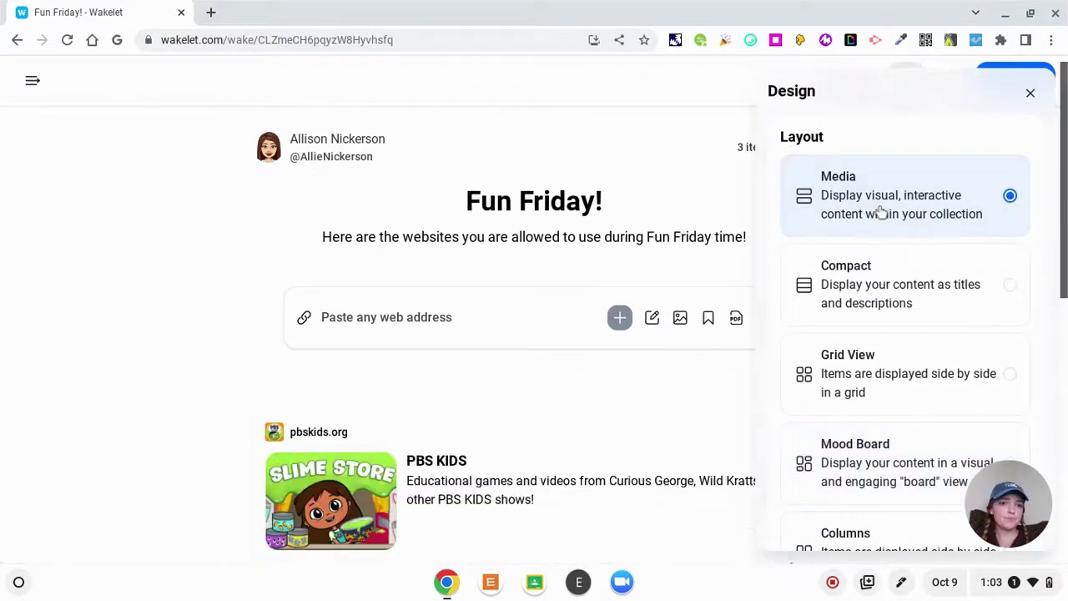
{"action": "left_click", "coordinate": [1030, 95]}
{"action": "left_click", "coordinate": [905, 84]}
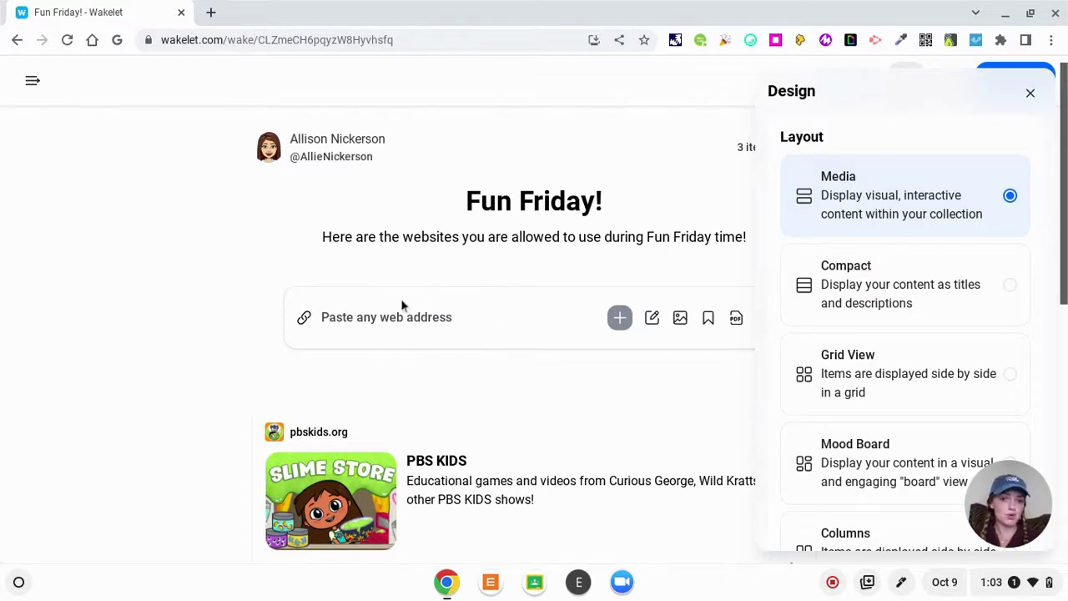
{"action": "left_click", "coordinate": [232, 345]}
{"action": "scroll", "coordinate": [232, 344], "scroll_direction": "down", "scroll_amount": 5}
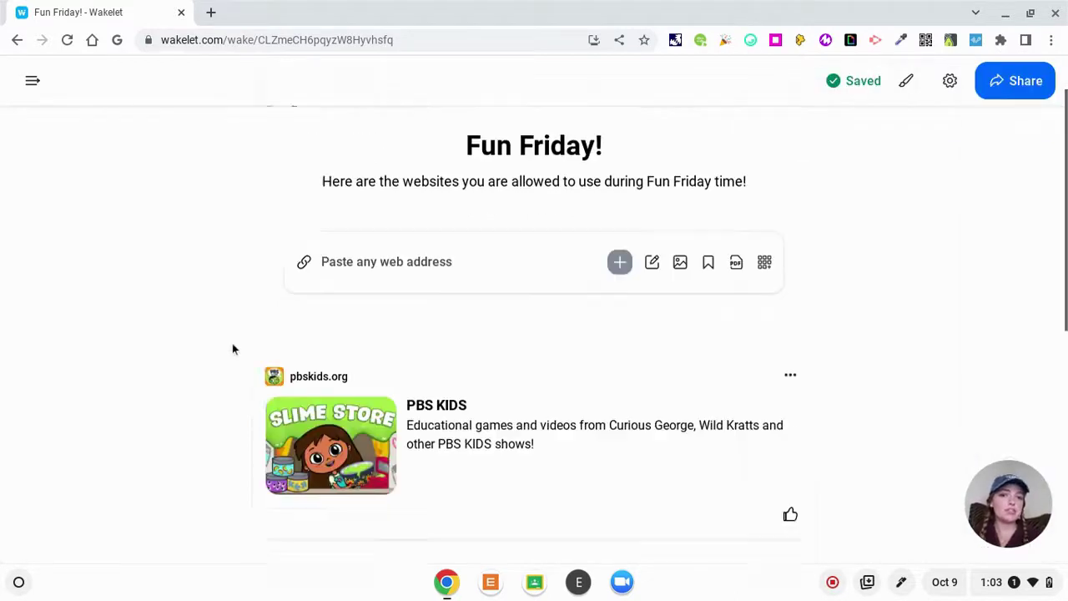
{"action": "scroll", "coordinate": [231, 348], "scroll_direction": "up", "scroll_amount": 3}
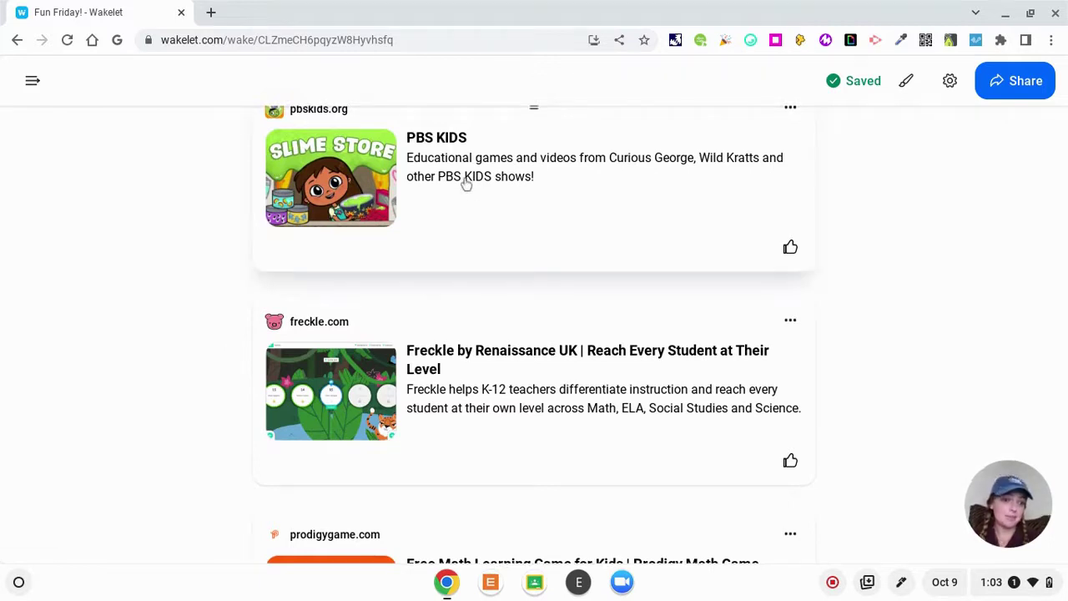
{"action": "scroll", "coordinate": [448, 393], "scroll_direction": "down", "scroll_amount": 3}
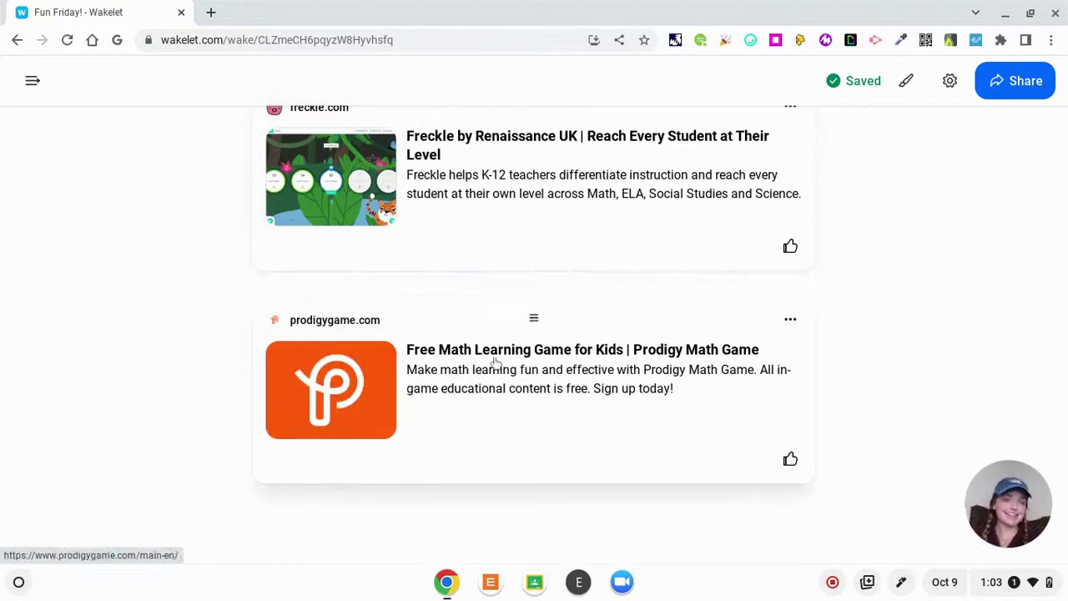
Preview the Compact and Grid View layouts for Fun Friday! in the Design panel
{"action": "left_click", "coordinate": [905, 84]}
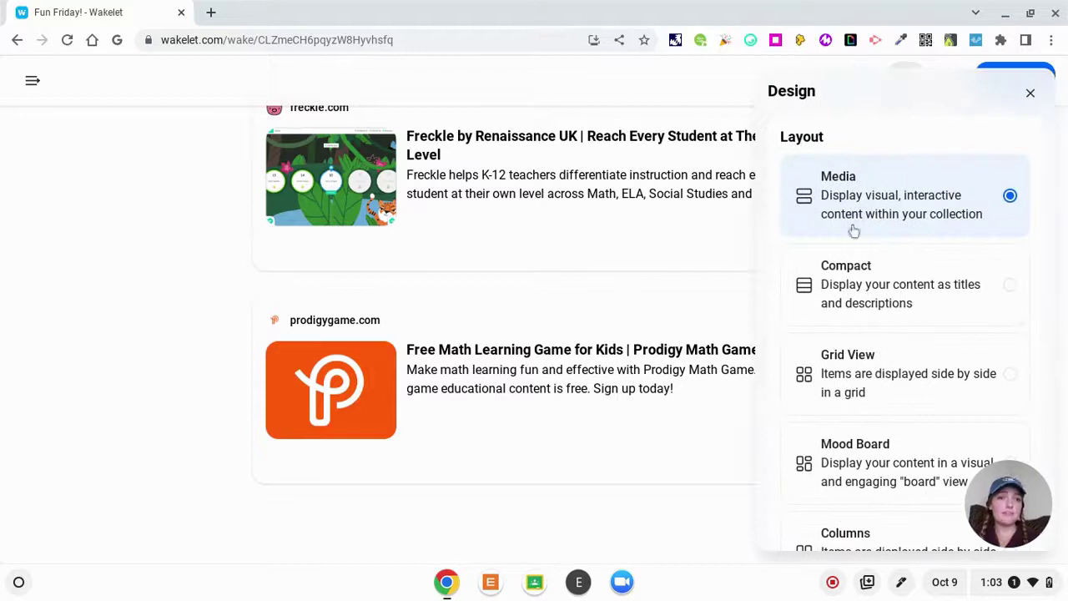
{"action": "left_click", "coordinate": [870, 301]}
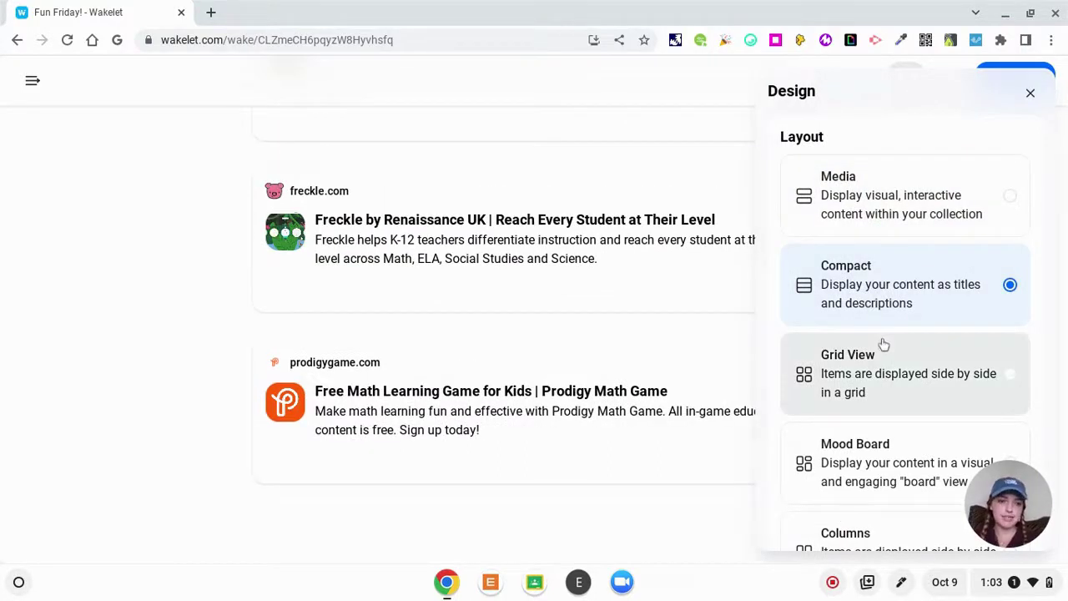
{"action": "left_click", "coordinate": [909, 382]}
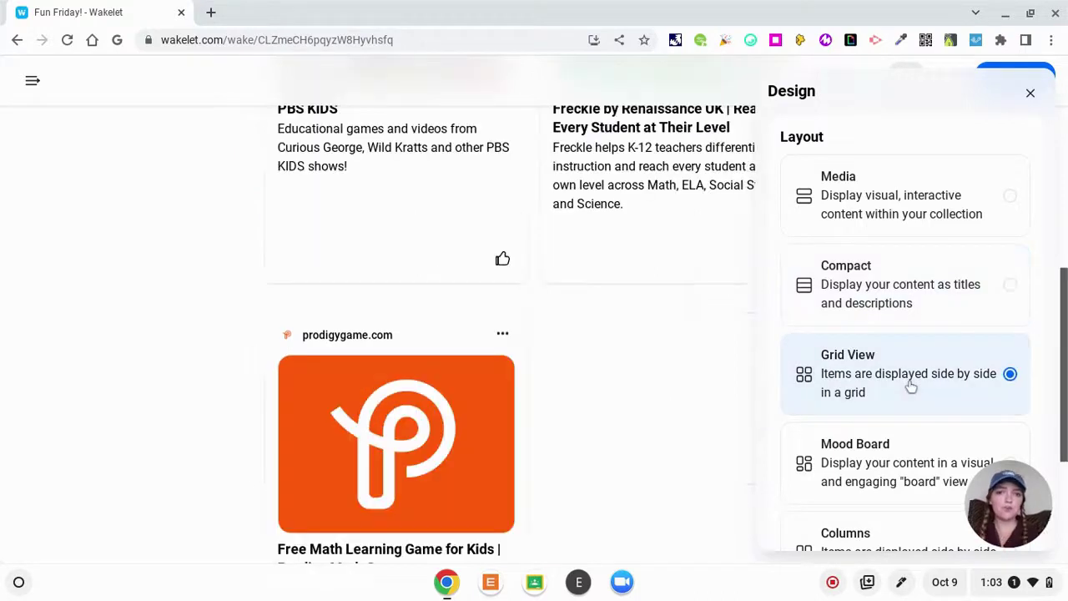
{"action": "left_click", "coordinate": [692, 499]}
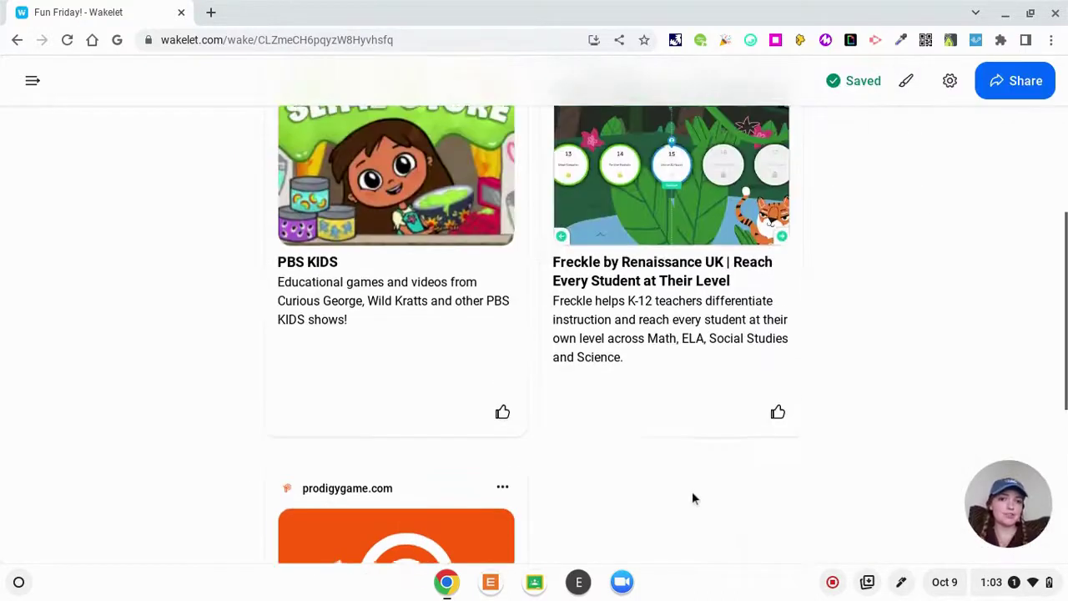
{"action": "left_click", "coordinate": [905, 81]}
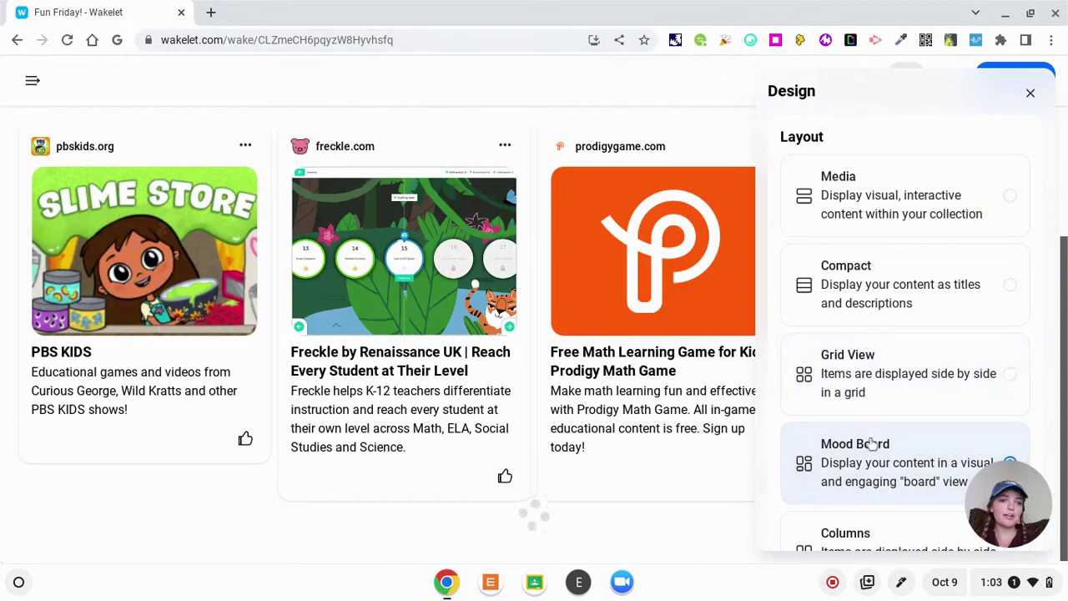
{"action": "left_click", "coordinate": [1031, 94]}
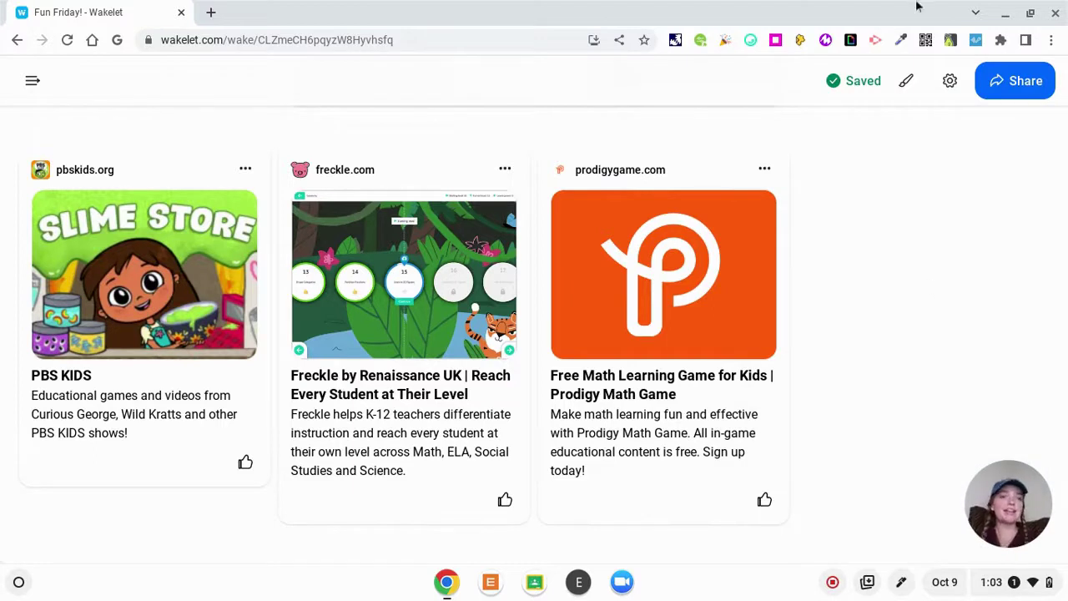
{"action": "left_click", "coordinate": [905, 82]}
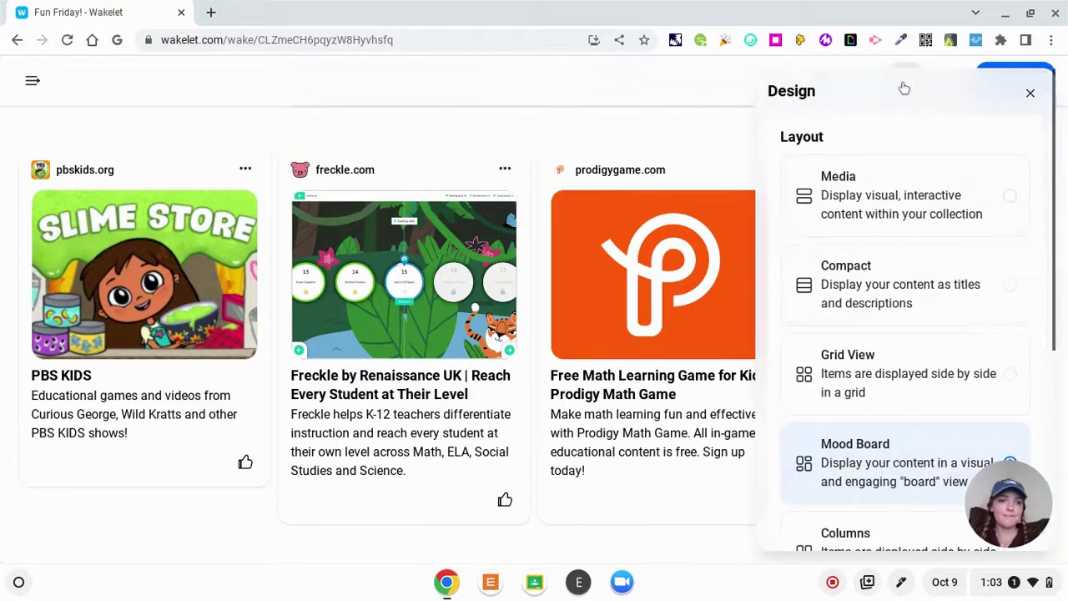
Preview the Columns layout, then switch the collection back to Mood Board
{"action": "scroll", "coordinate": [906, 443], "scroll_direction": "down", "scroll_amount": 2}
{"action": "left_click", "coordinate": [904, 441]}
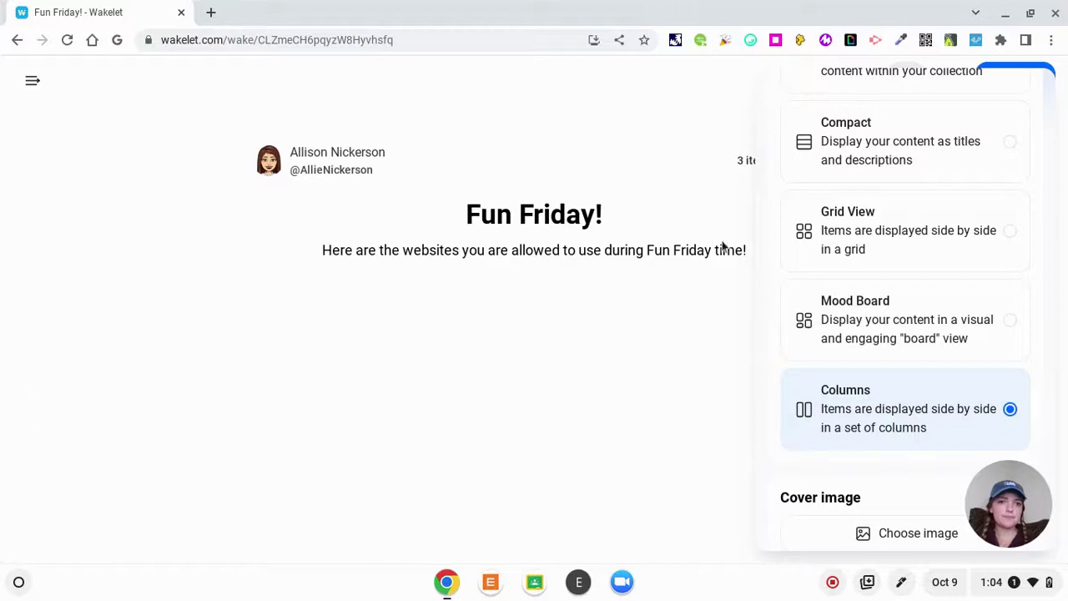
{"action": "left_click", "coordinate": [525, 310]}
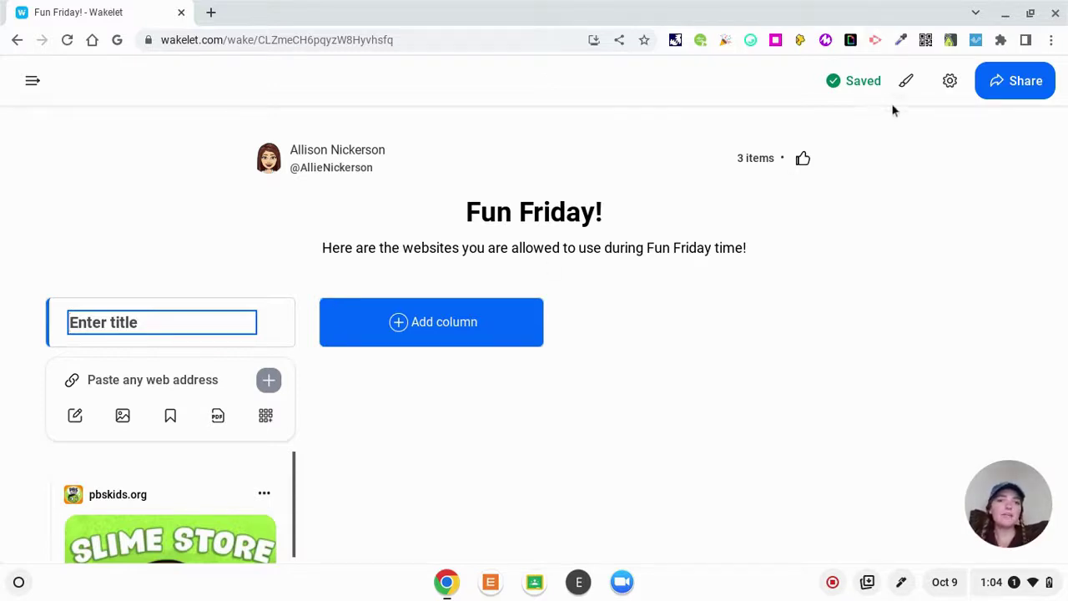
{"action": "left_click", "coordinate": [906, 78]}
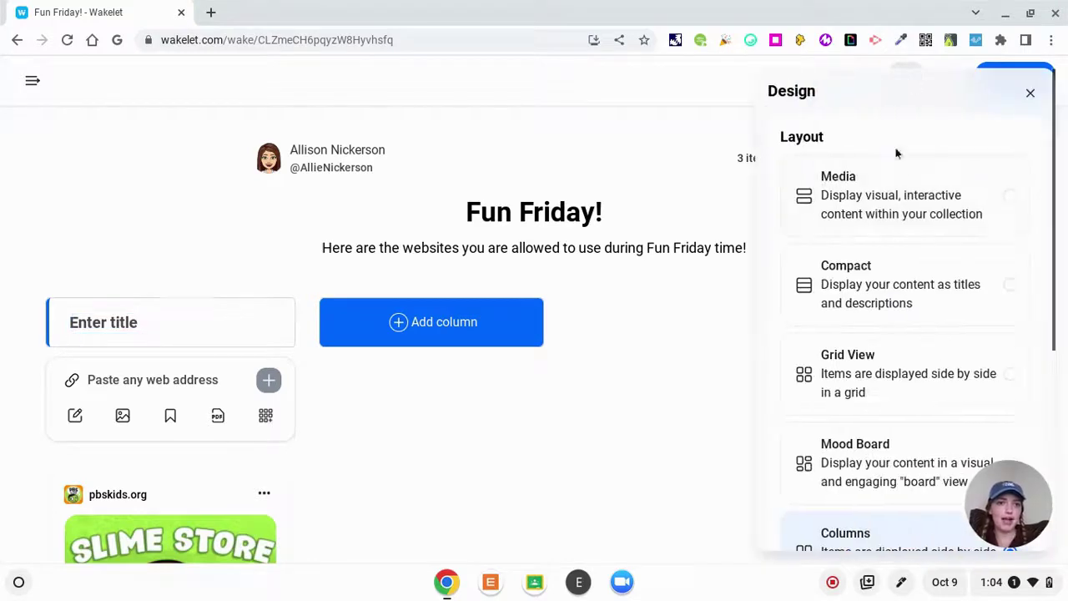
{"action": "scroll", "coordinate": [884, 251], "scroll_direction": "down", "scroll_amount": 1}
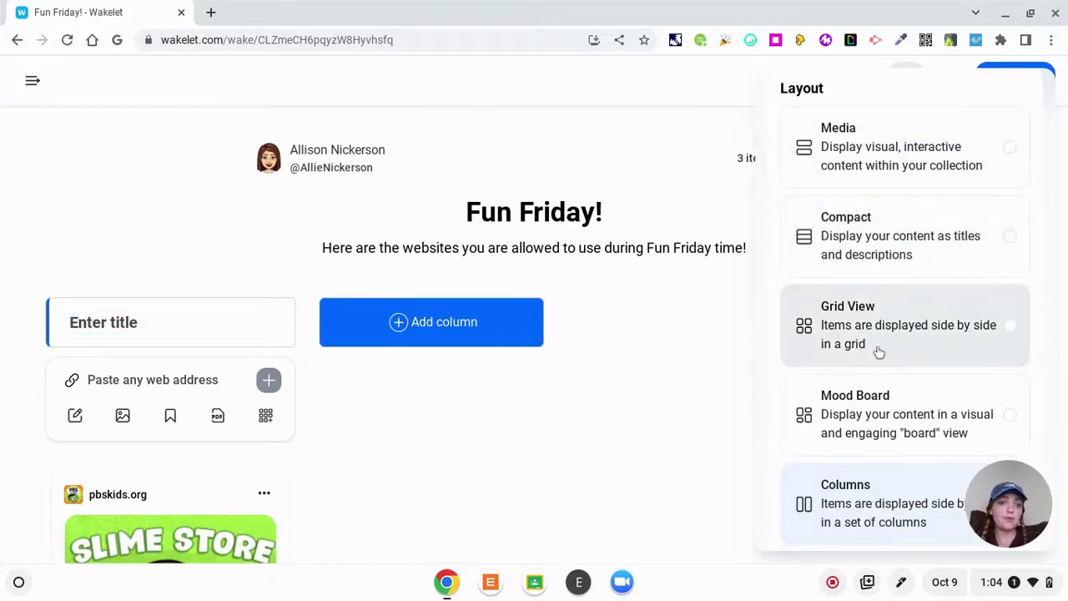
{"action": "left_click", "coordinate": [872, 412]}
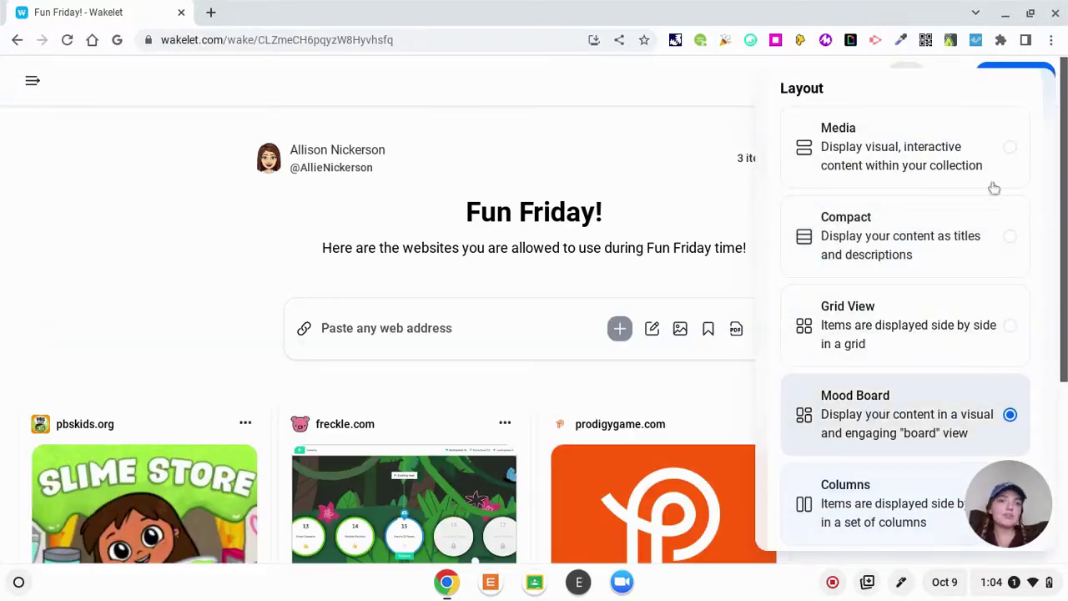
{"action": "left_click", "coordinate": [666, 234]}
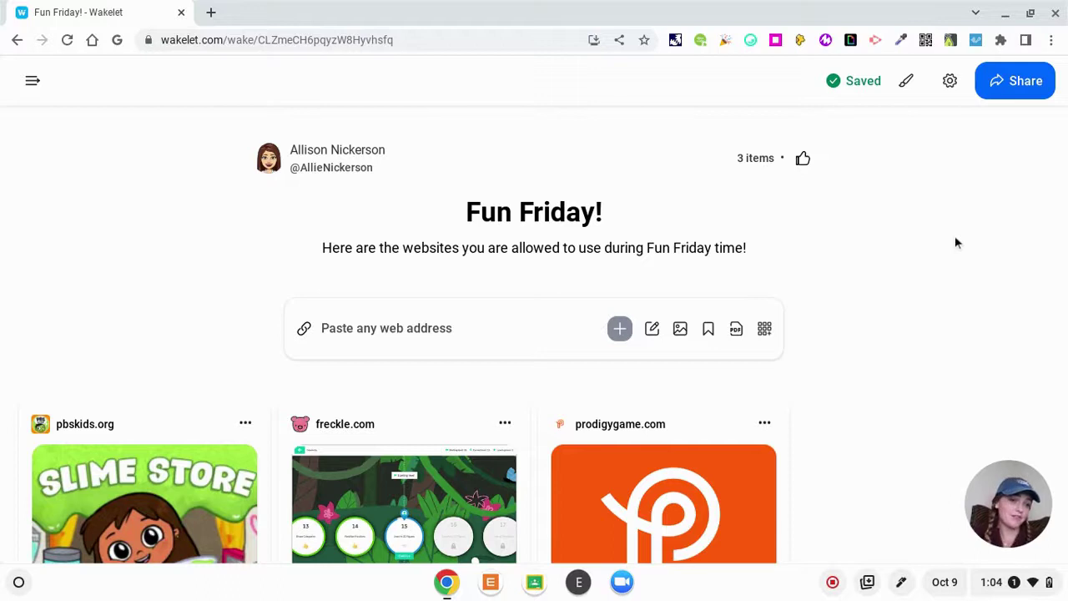
Look over the add-content menu of other content sources, then dismiss it
{"action": "scroll", "coordinate": [956, 242], "scroll_direction": "down", "scroll_amount": 3}
{"action": "scroll", "coordinate": [956, 242], "scroll_direction": "up", "scroll_amount": 3}
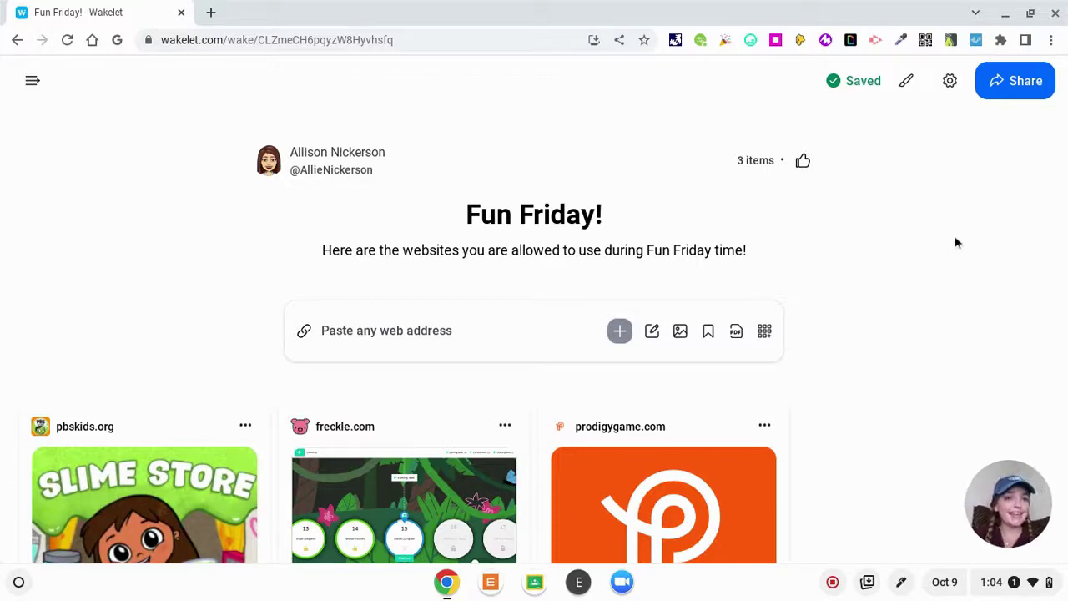
{"action": "left_click", "coordinate": [764, 330]}
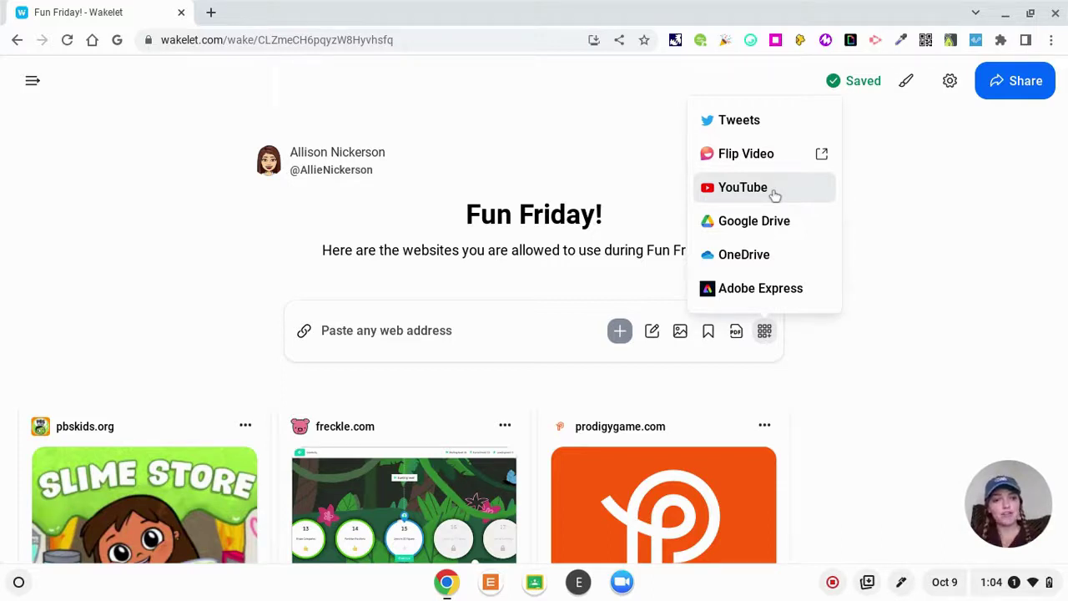
{"action": "left_click", "coordinate": [903, 368]}
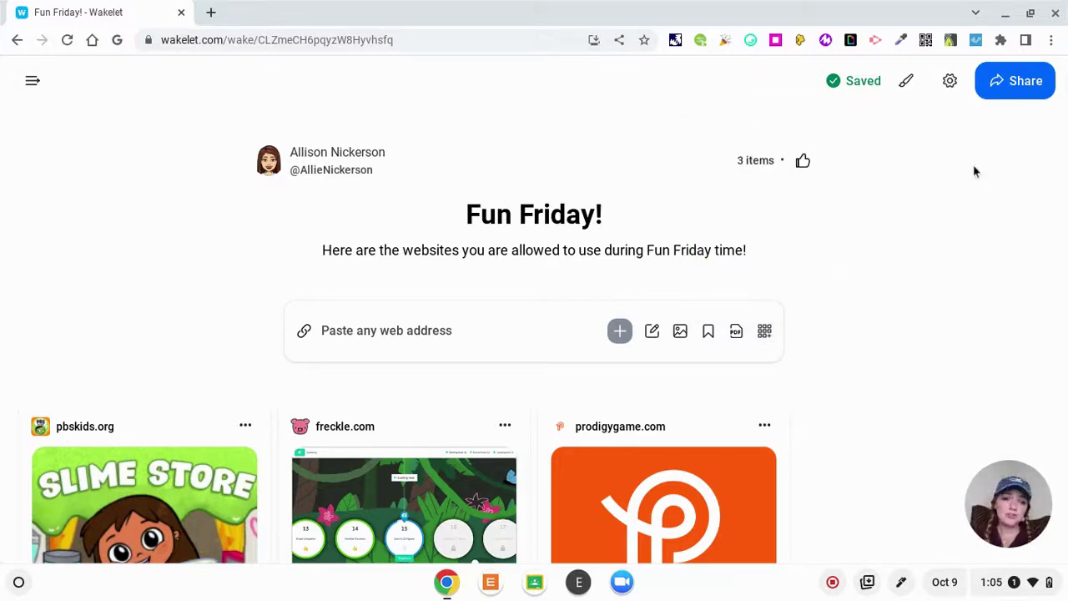
Search Wakelet for 'newsletters' and scroll through the resulting Newsletter collections
{"action": "left_click", "coordinate": [32, 81]}
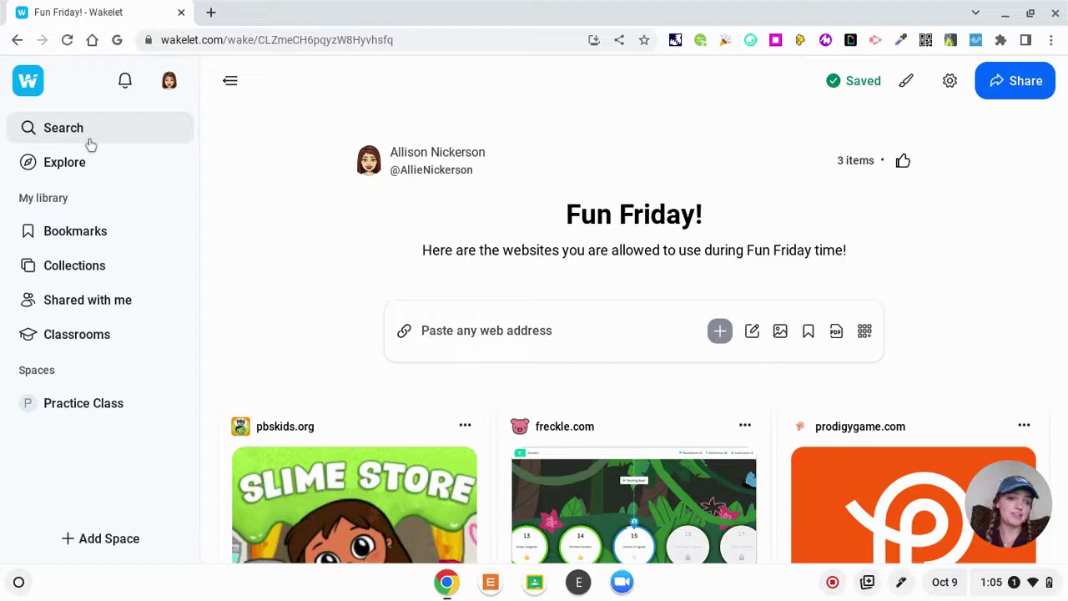
{"action": "left_click", "coordinate": [90, 142]}
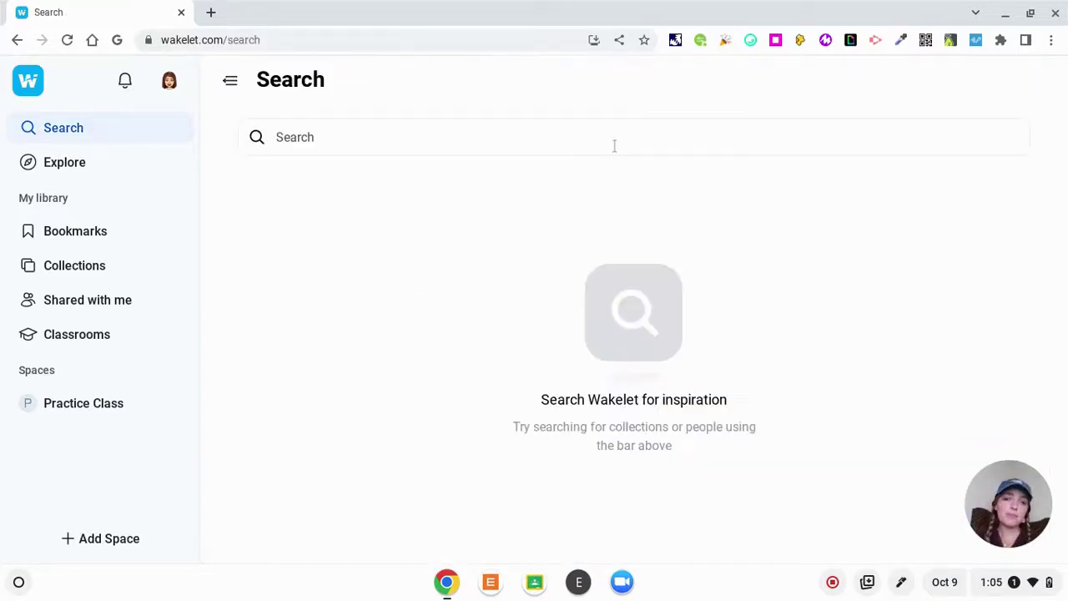
{"action": "left_click", "coordinate": [534, 135]}
{"action": "type", "text": "newsle"}
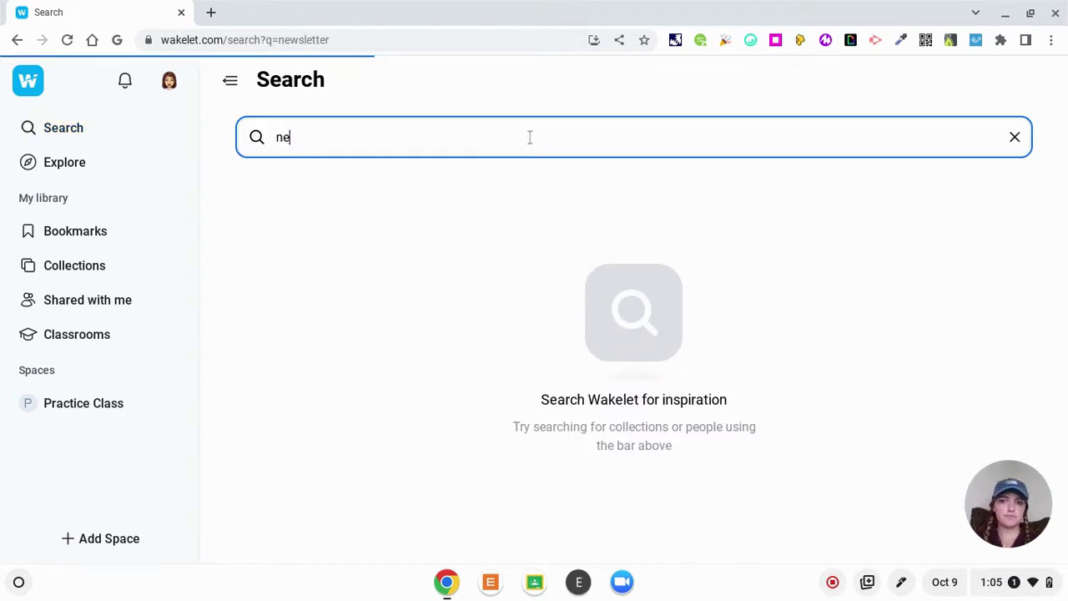
{"action": "type", "text": "tters"}
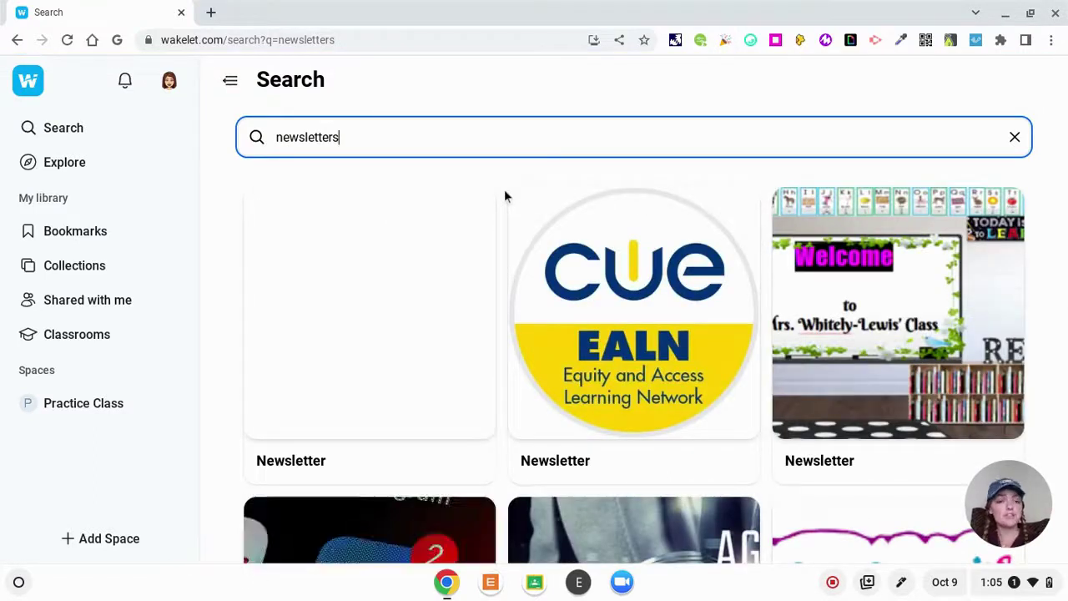
{"action": "scroll", "coordinate": [504, 193], "scroll_direction": "down", "scroll_amount": 2}
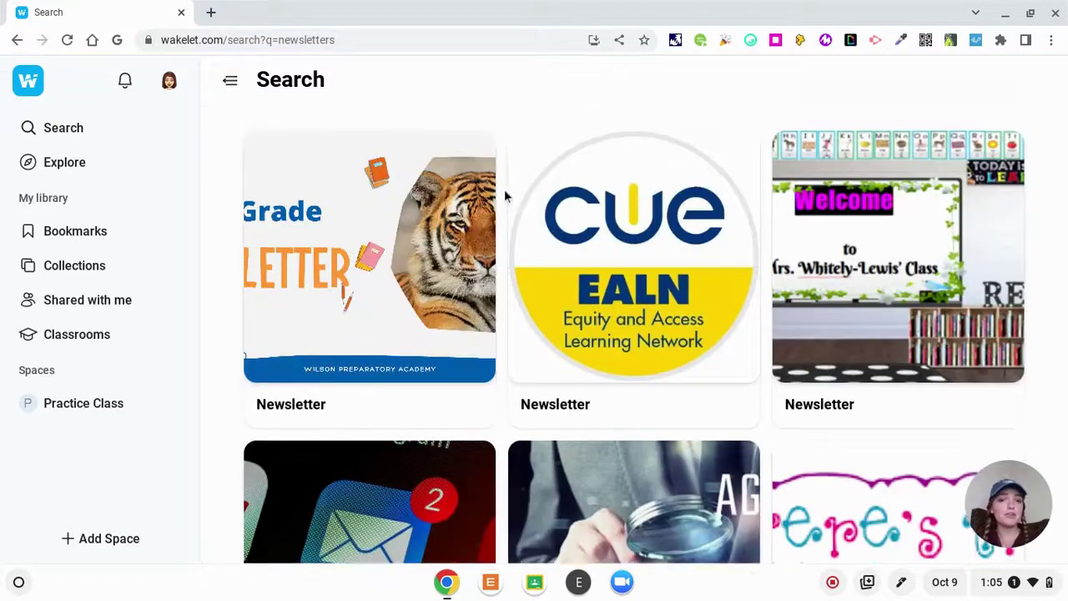
{"action": "scroll", "coordinate": [504, 194], "scroll_direction": "down", "scroll_amount": 2}
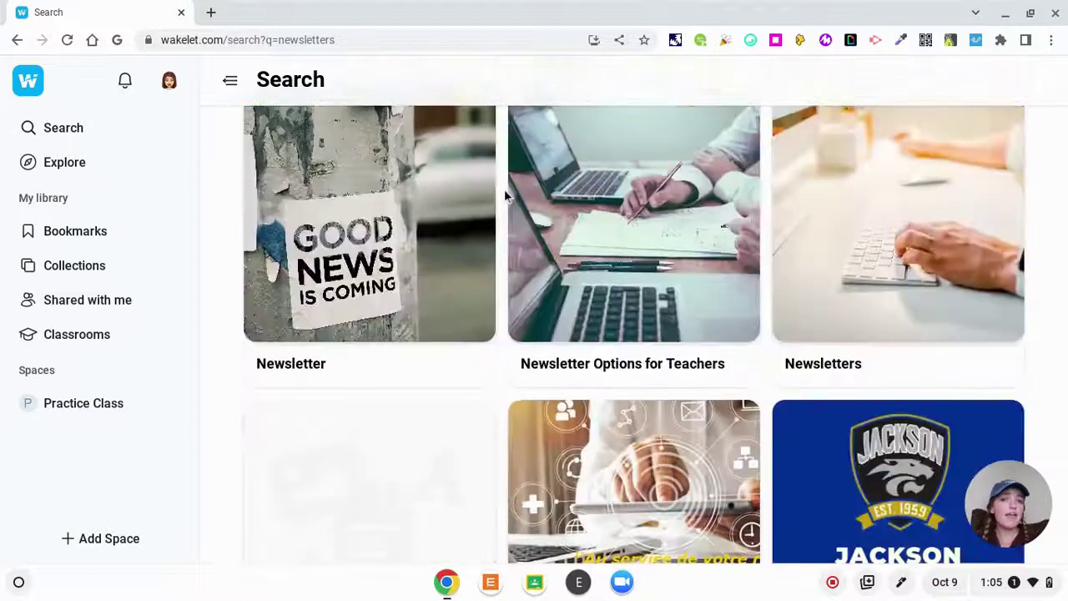
{"action": "scroll", "coordinate": [504, 194], "scroll_direction": "down", "scroll_amount": 3}
{"action": "scroll", "coordinate": [504, 194], "scroll_direction": "up", "scroll_amount": 10}
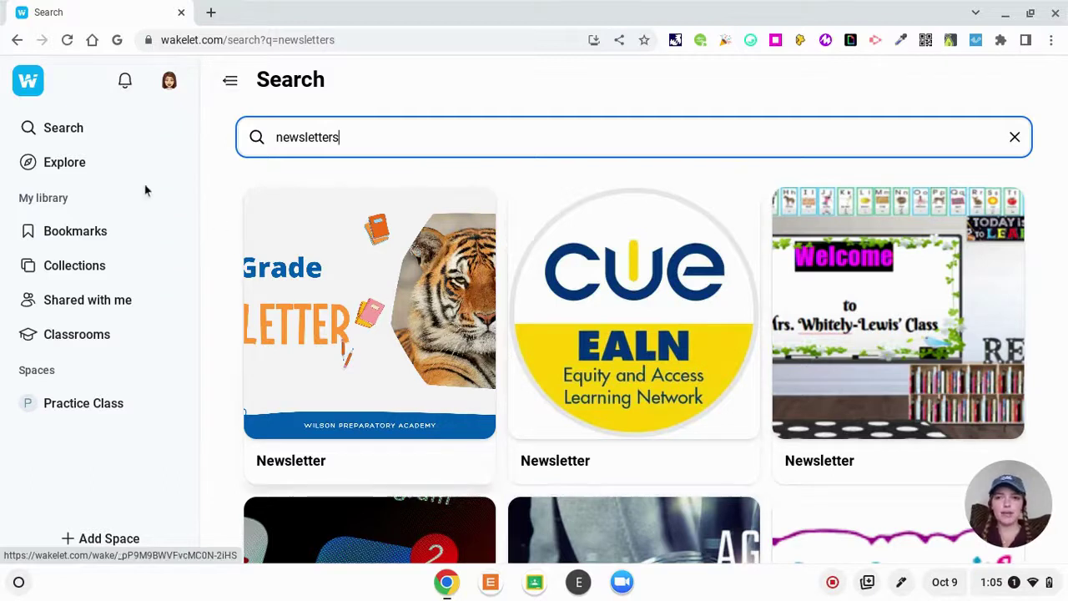
Browse Popular on Wakelet collections on Explore, such as 'October Starred Books'
{"action": "left_click", "coordinate": [93, 166]}
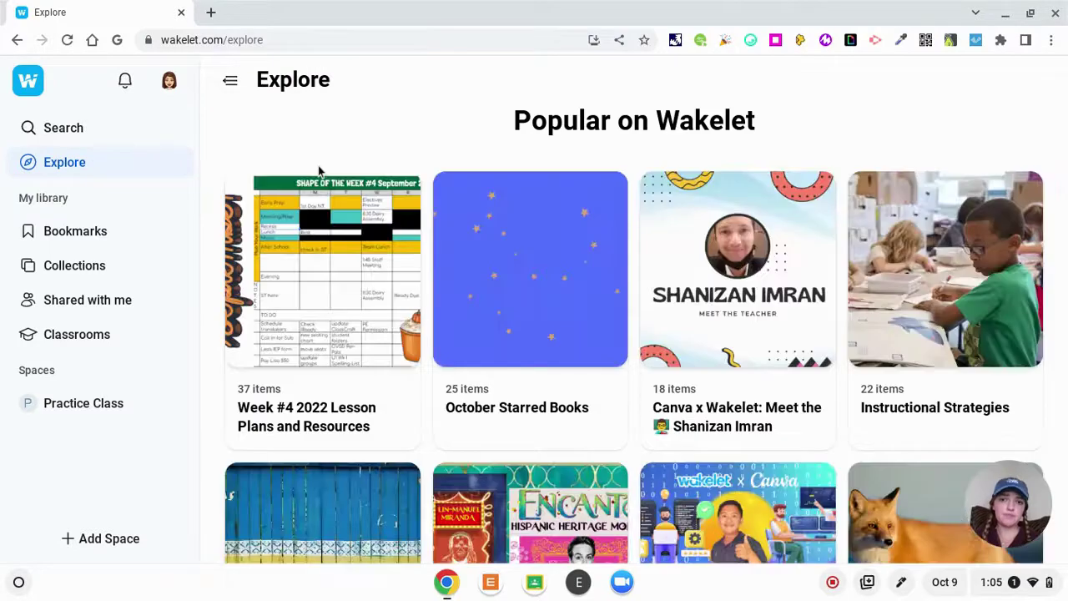
{"action": "scroll", "coordinate": [318, 166], "scroll_direction": "down", "scroll_amount": 3}
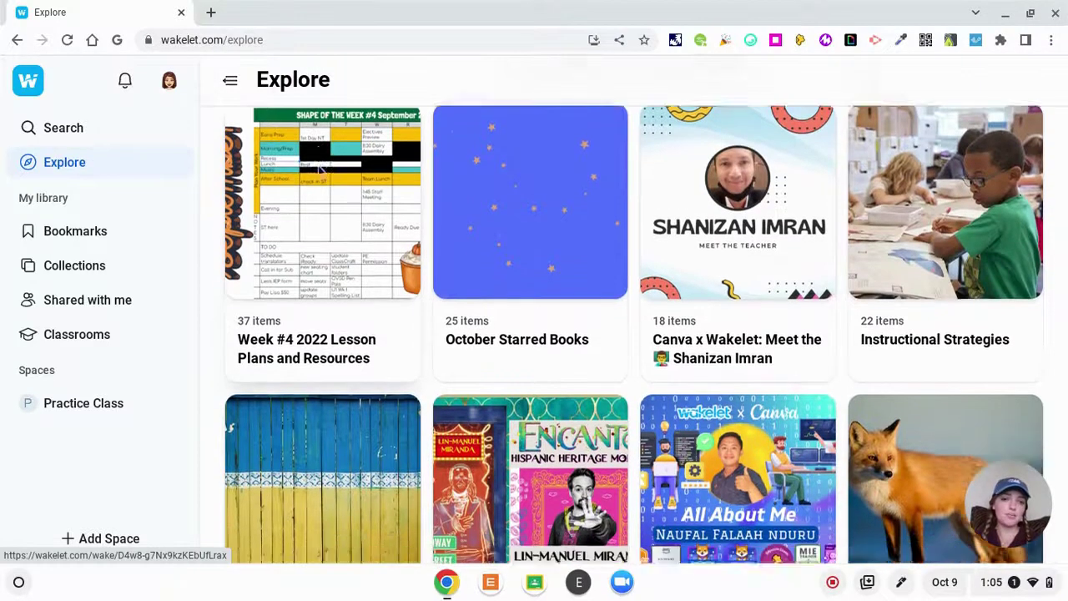
{"action": "scroll", "coordinate": [320, 171], "scroll_direction": "up", "scroll_amount": 3}
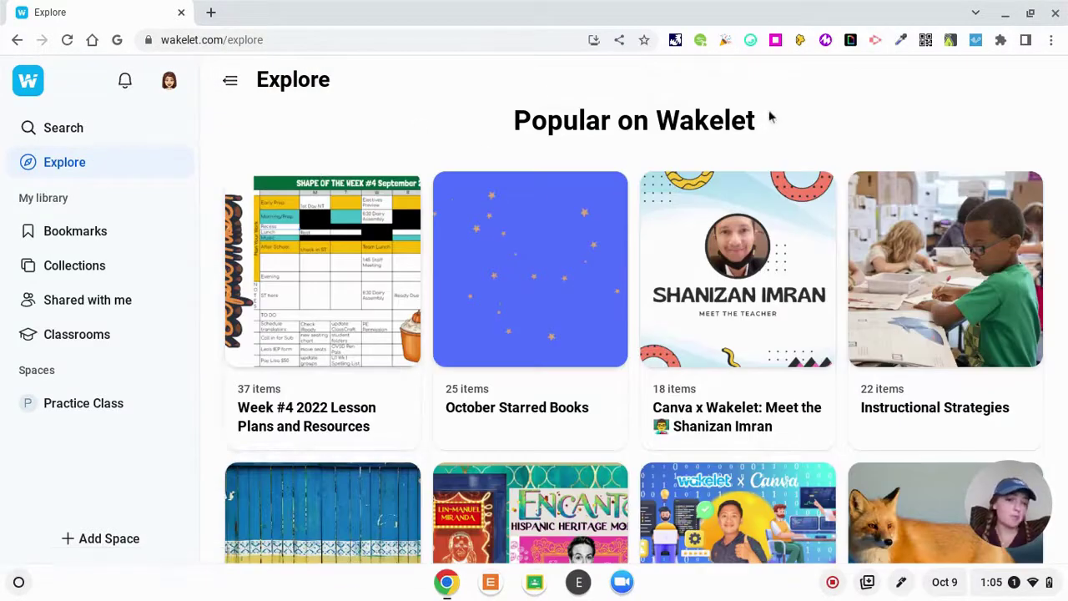
{"action": "scroll", "coordinate": [770, 118], "scroll_direction": "down", "scroll_amount": 1}
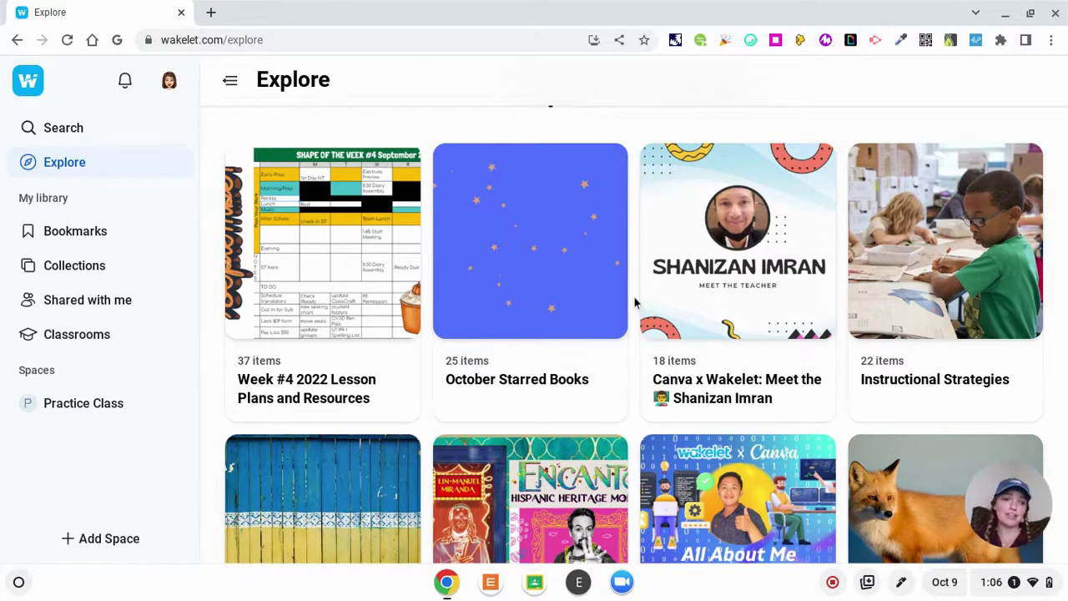
{"action": "scroll", "coordinate": [634, 303], "scroll_direction": "down", "scroll_amount": 3}
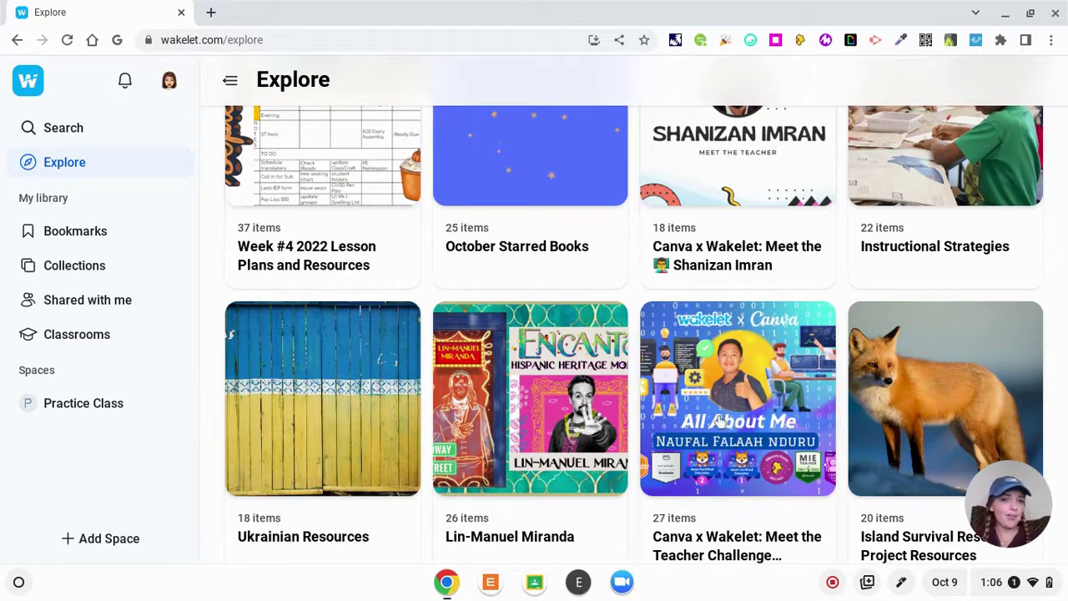
{"action": "scroll", "coordinate": [732, 426], "scroll_direction": "down", "scroll_amount": 1}
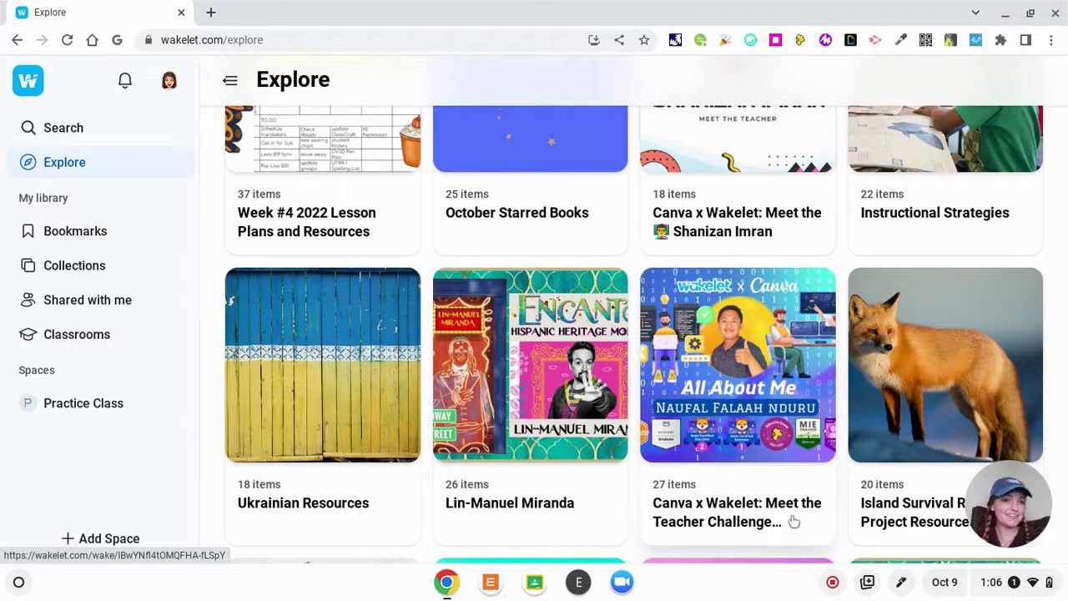
{"action": "scroll", "coordinate": [642, 405], "scroll_direction": "down", "scroll_amount": 6}
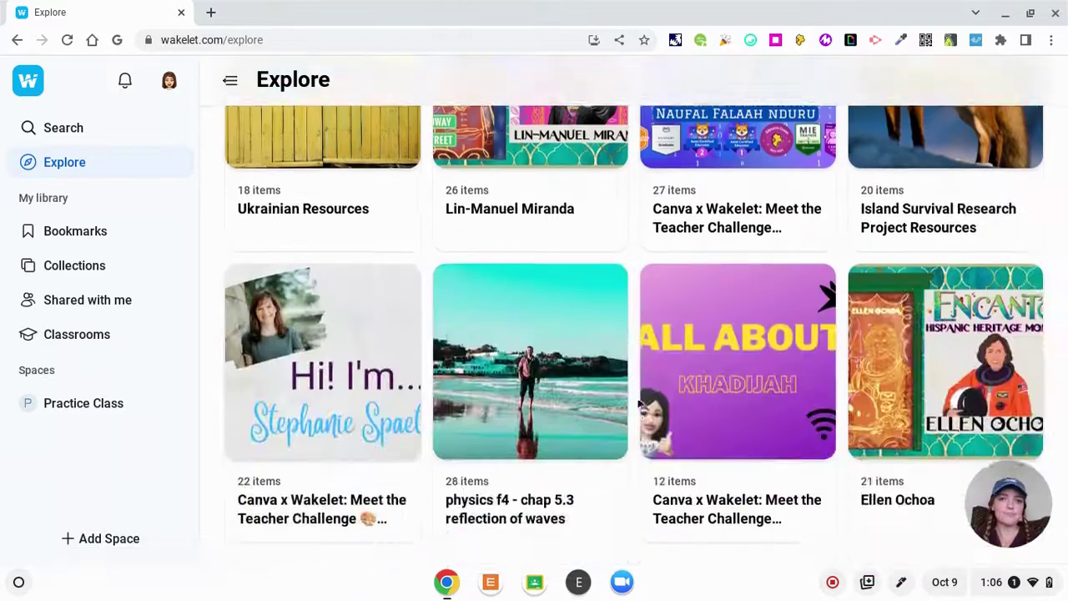
{"action": "scroll", "coordinate": [639, 403], "scroll_direction": "down", "scroll_amount": 10}
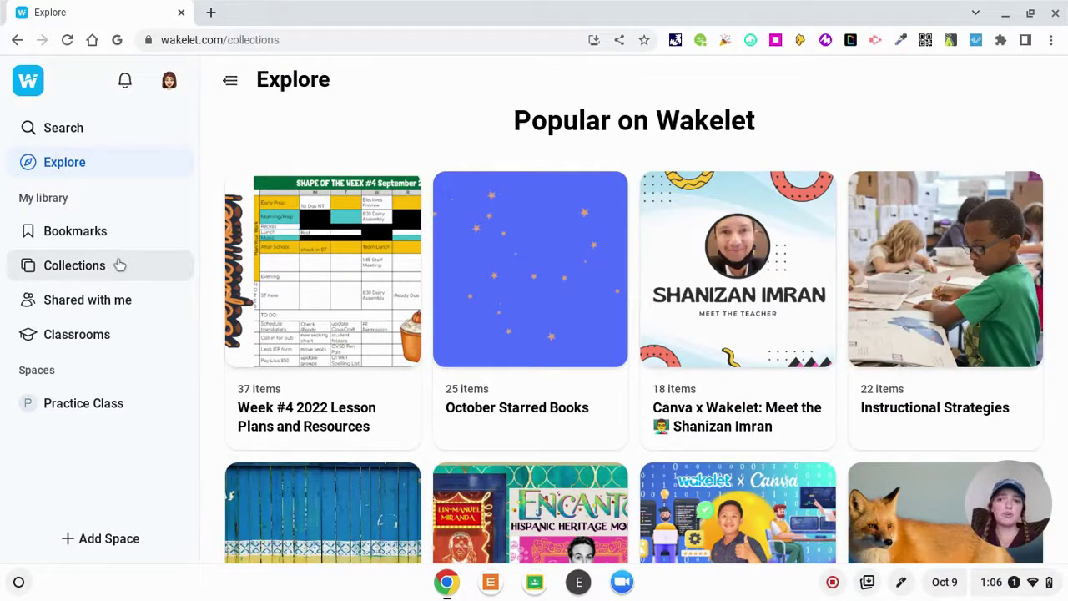
Open the Fun Friday! collection from the Collections library
{"action": "left_click", "coordinate": [119, 265]}
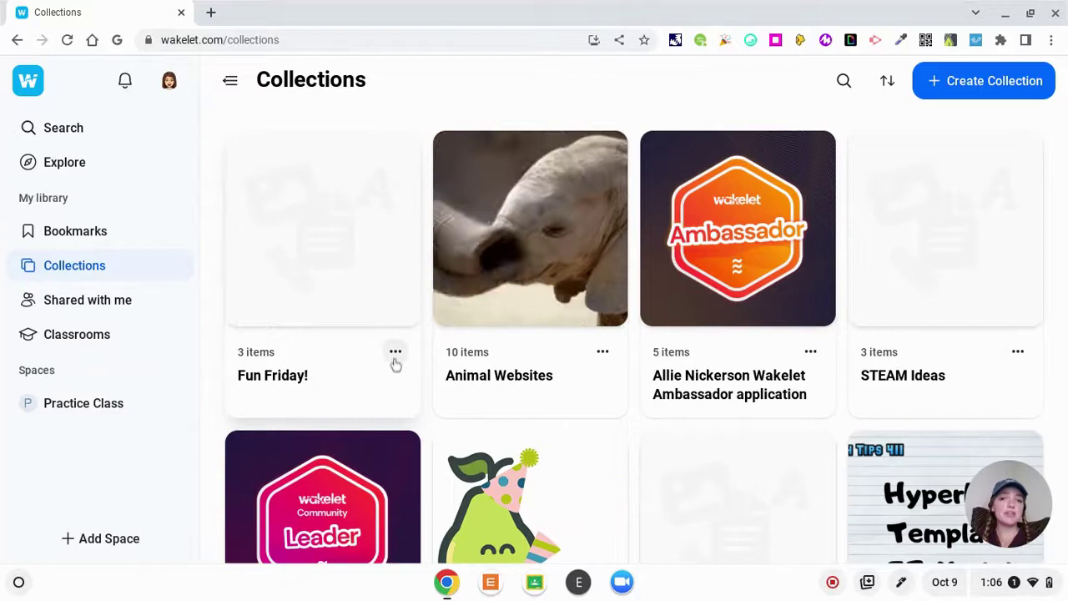
{"action": "left_click", "coordinate": [396, 354]}
{"action": "left_click", "coordinate": [396, 354]}
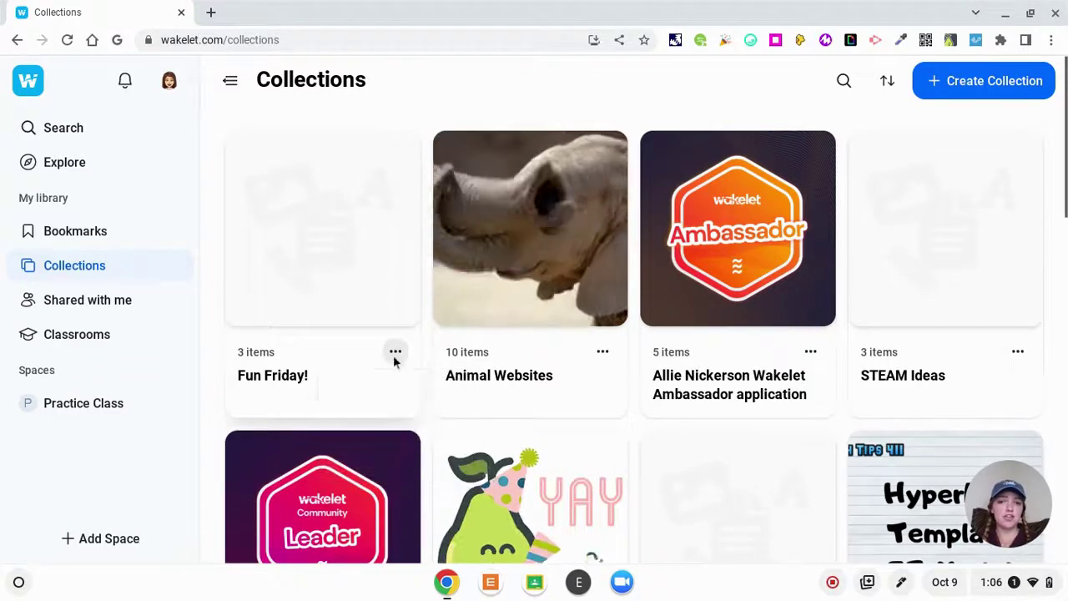
{"action": "left_click", "coordinate": [291, 377]}
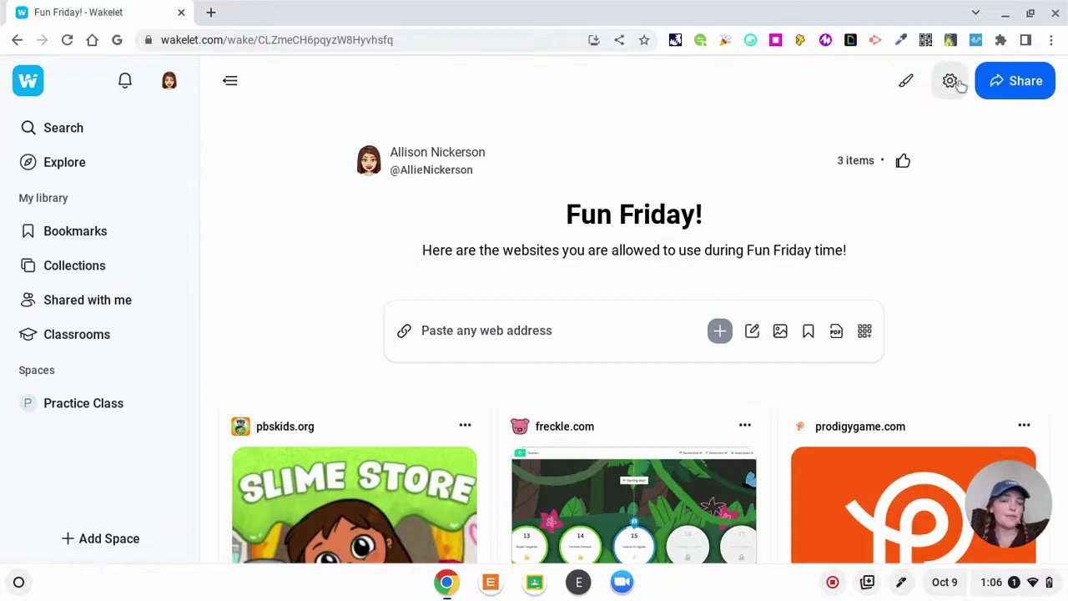
Inspect the collection's Settings and Share panels, closing each afterwards
{"action": "left_click", "coordinate": [951, 81]}
{"action": "scroll", "coordinate": [946, 291], "scroll_direction": "down", "scroll_amount": 1}
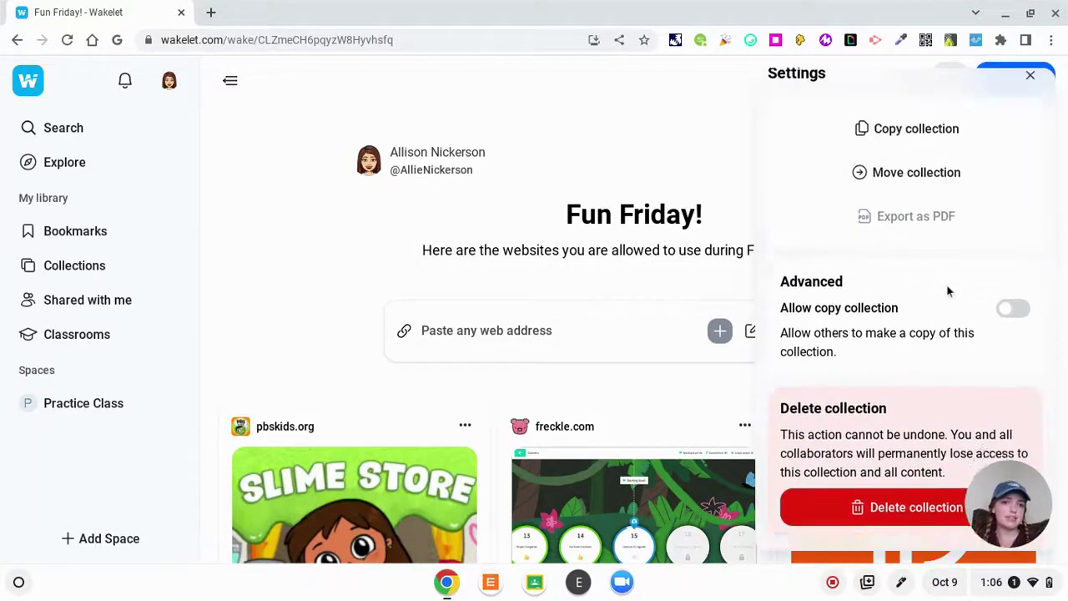
{"action": "left_click", "coordinate": [1030, 92]}
{"action": "left_click", "coordinate": [1038, 84]}
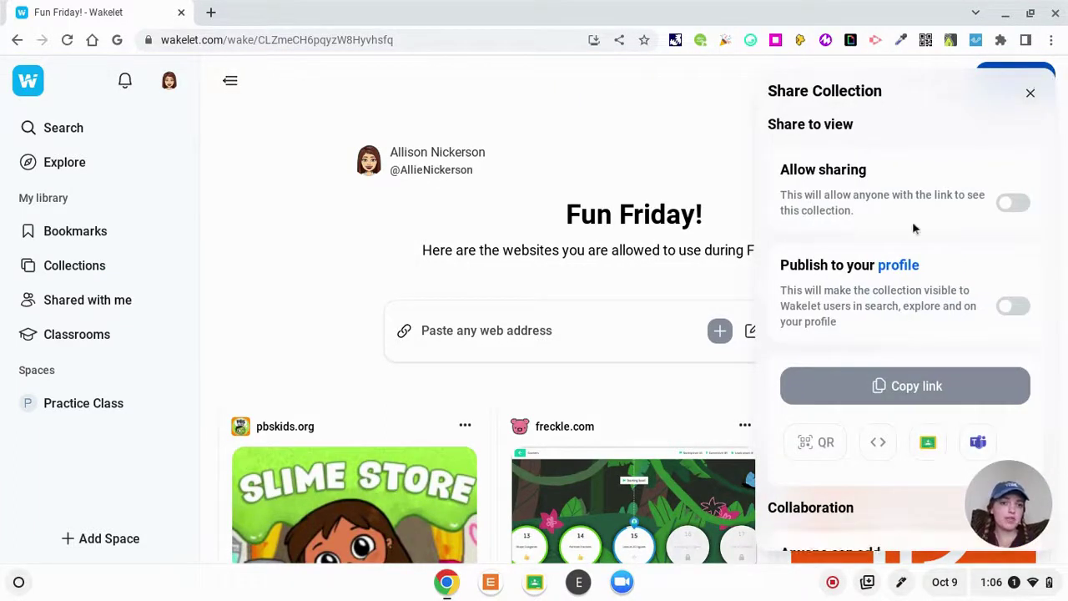
{"action": "left_click", "coordinate": [1030, 93]}
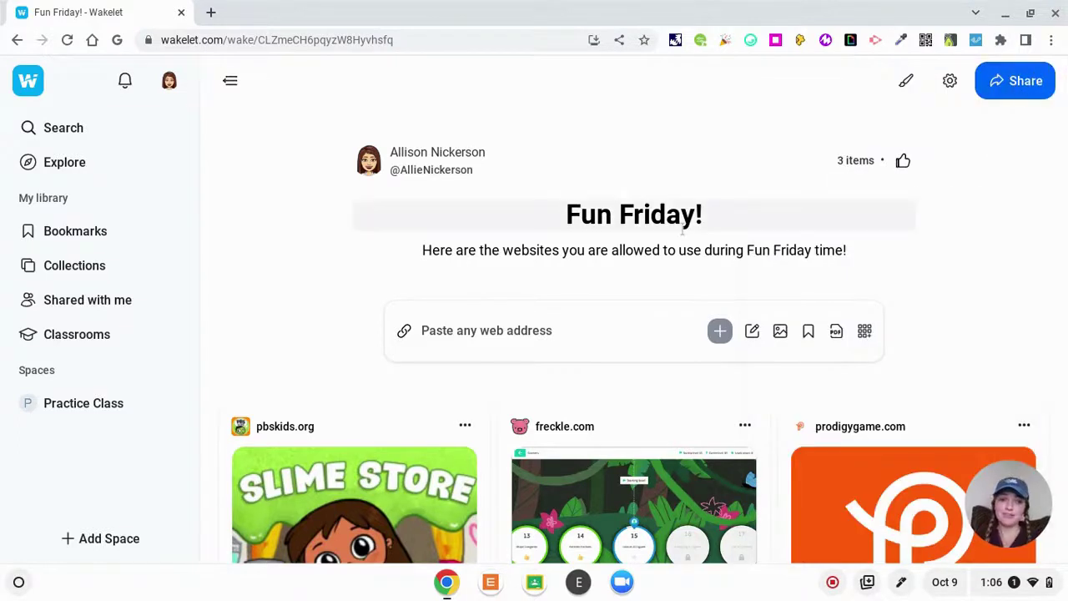
Return to the Collections library, where Fun Friday! shows 3 items
{"action": "left_click", "coordinate": [73, 279]}
{"action": "scroll", "coordinate": [408, 396], "scroll_direction": "down", "scroll_amount": 1}
{"action": "scroll", "coordinate": [408, 396], "scroll_direction": "up", "scroll_amount": 1}
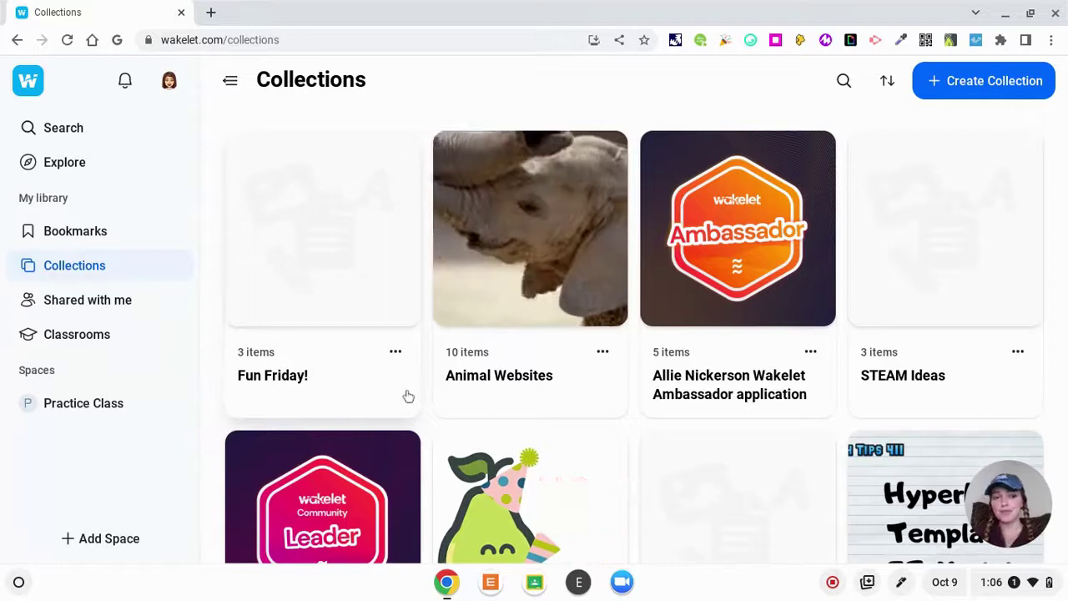
Browse the Shared with me collections, then open the Digital Innovation Collaboration Cycles classroom
{"action": "left_click", "coordinate": [119, 305]}
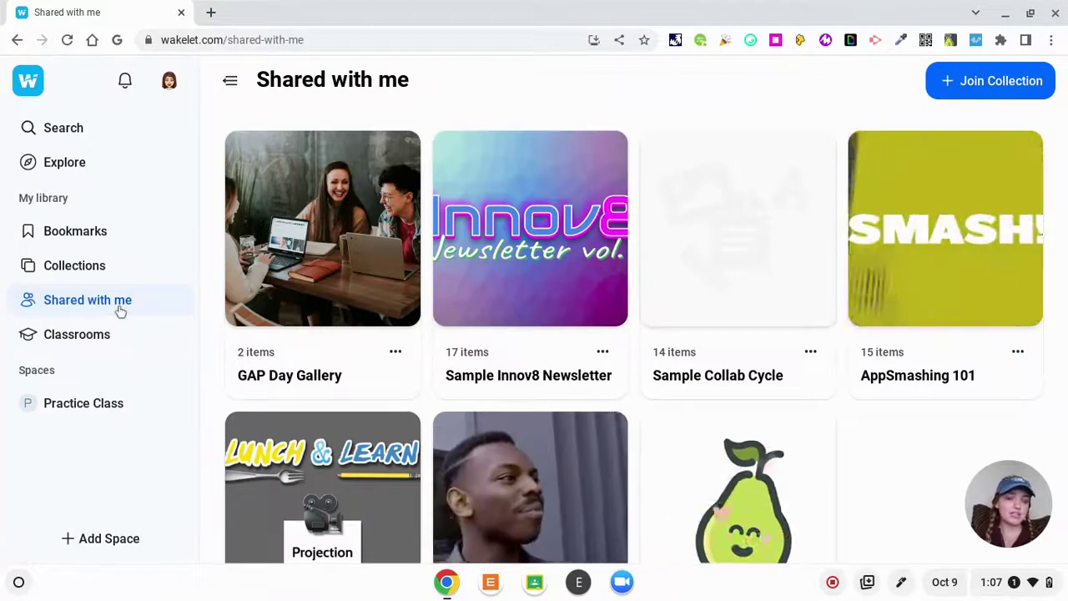
{"action": "scroll", "coordinate": [377, 275], "scroll_direction": "down", "scroll_amount": 2}
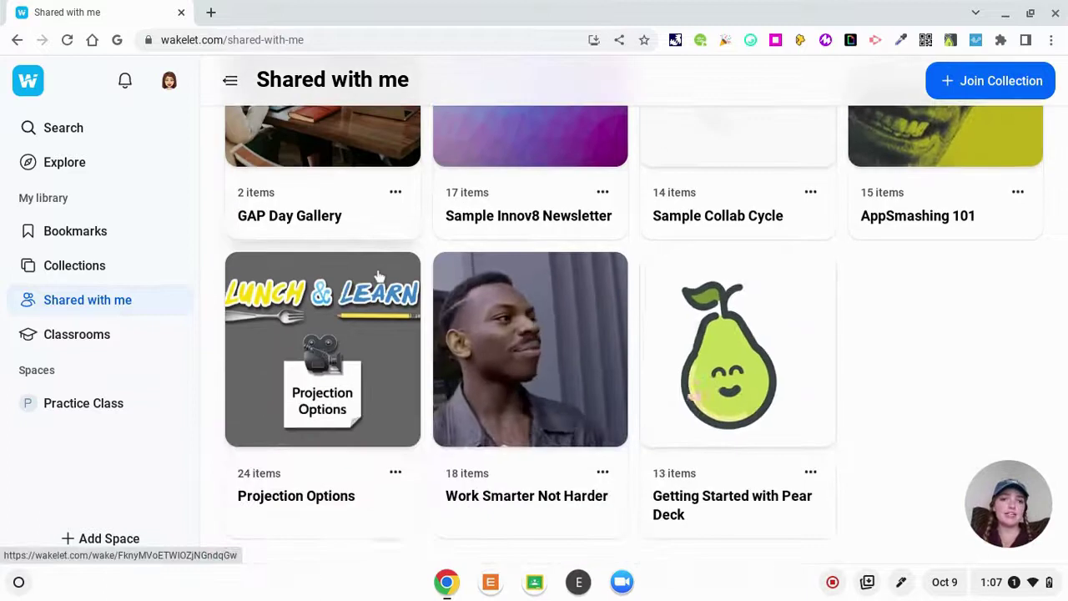
{"action": "scroll", "coordinate": [376, 275], "scroll_direction": "up", "scroll_amount": 2}
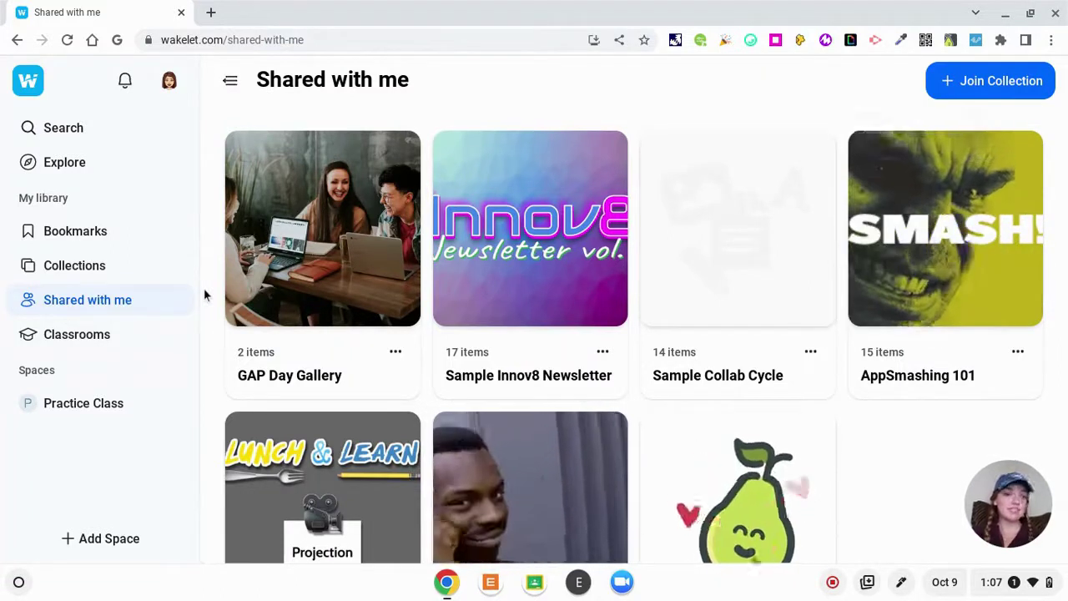
{"action": "left_click", "coordinate": [136, 337]}
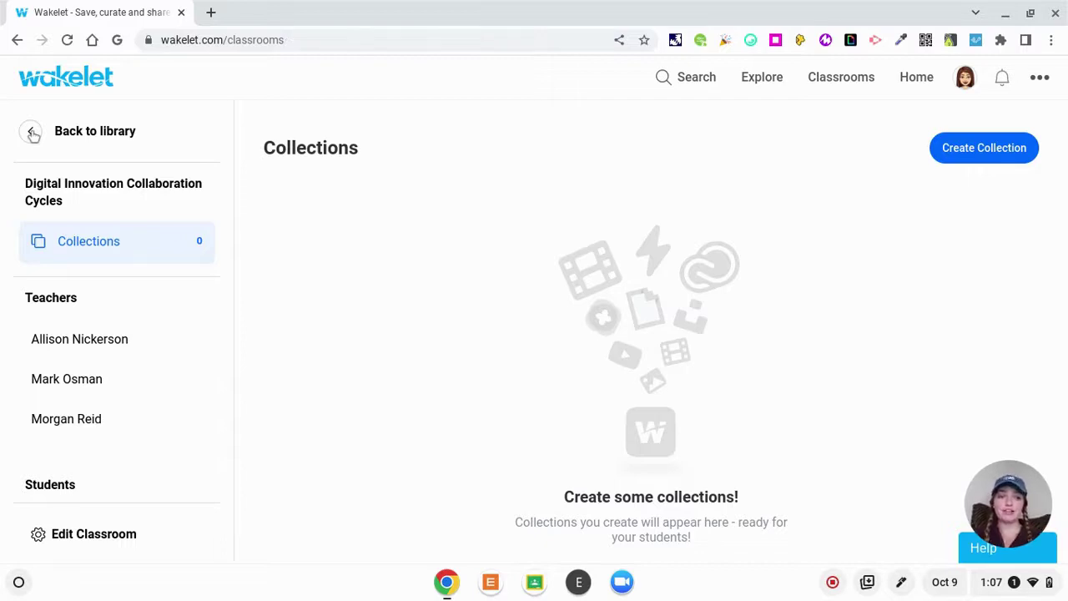
Return to the collections library and scroll down the Collections grid to the pear collection
{"action": "left_click", "coordinate": [32, 133]}
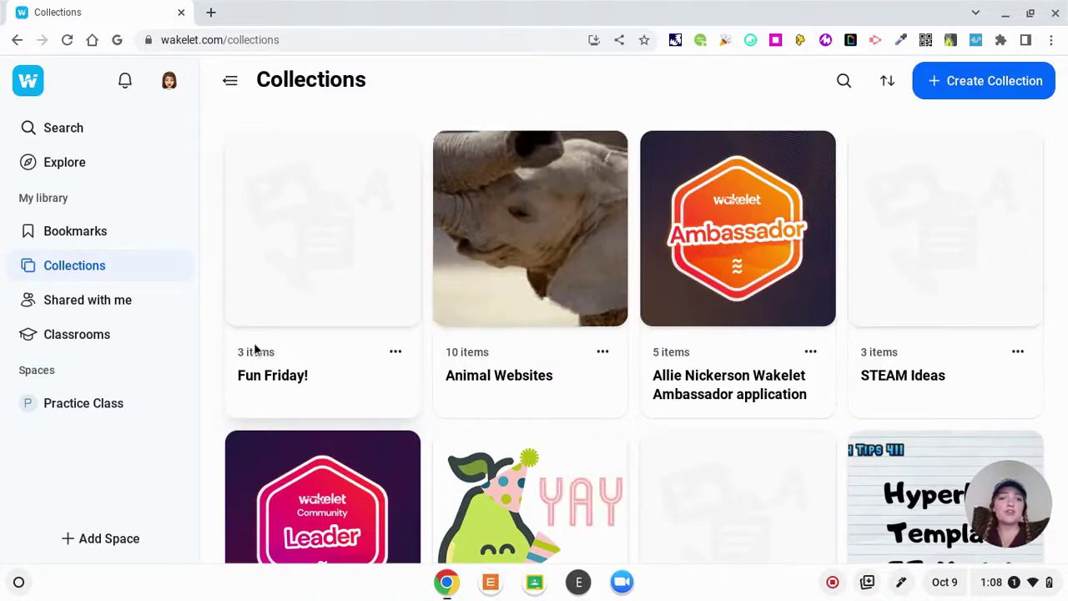
{"action": "scroll", "coordinate": [255, 348], "scroll_direction": "down", "scroll_amount": 3}
Open Pear Deck Resources, review its link-sharing and Collaboration settings, then close the sharing panel
{"action": "left_click", "coordinate": [257, 350]}
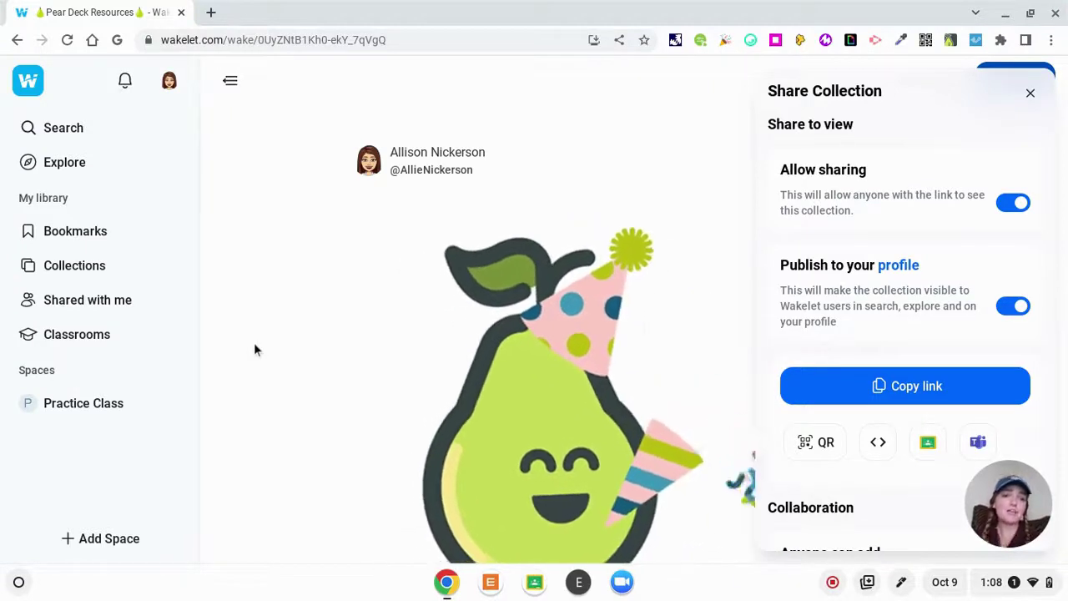
{"action": "scroll", "coordinate": [901, 317], "scroll_direction": "down", "scroll_amount": 3}
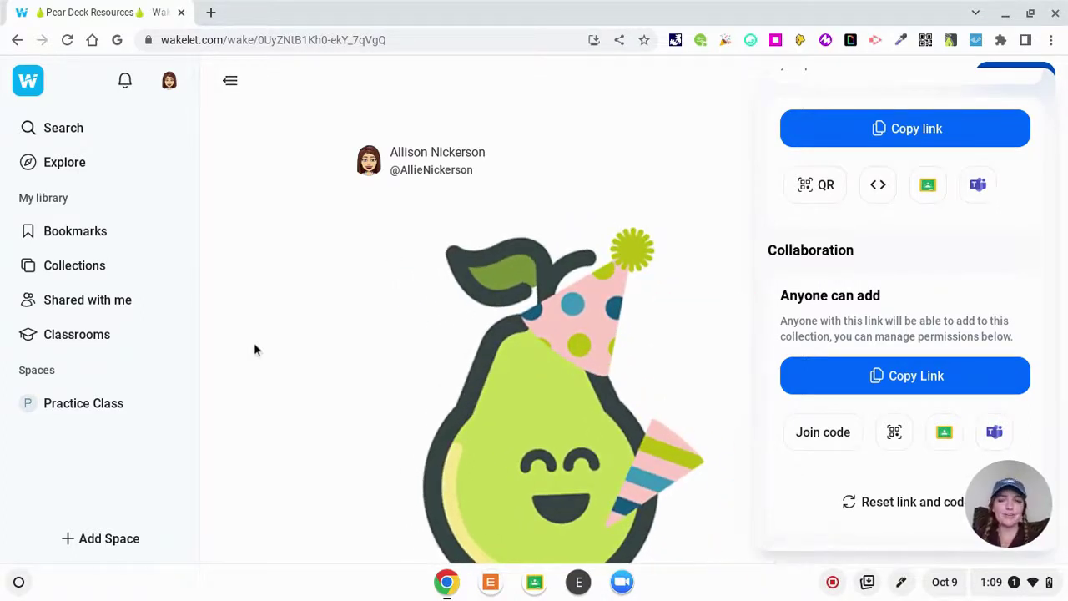
{"action": "left_click", "coordinate": [255, 350]}
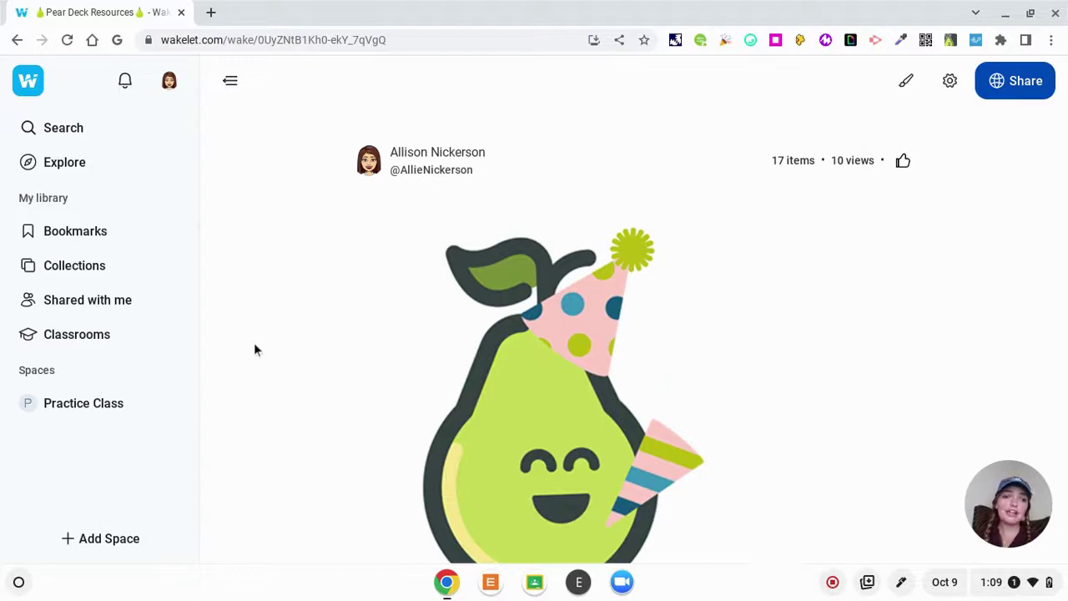